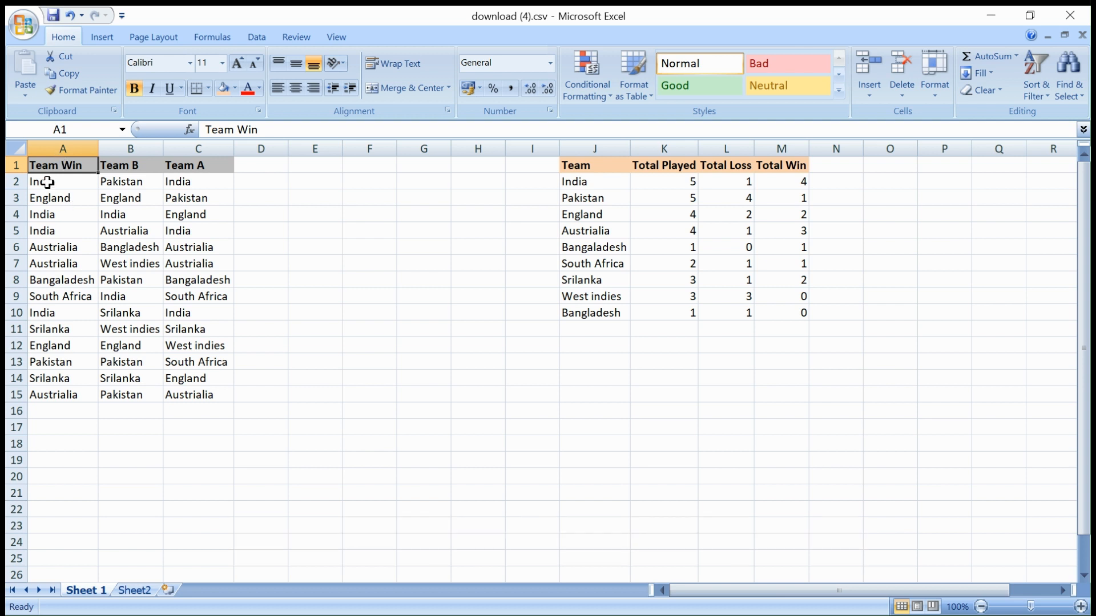
pyautogui.click(47, 182)
pyautogui.click(43, 164)
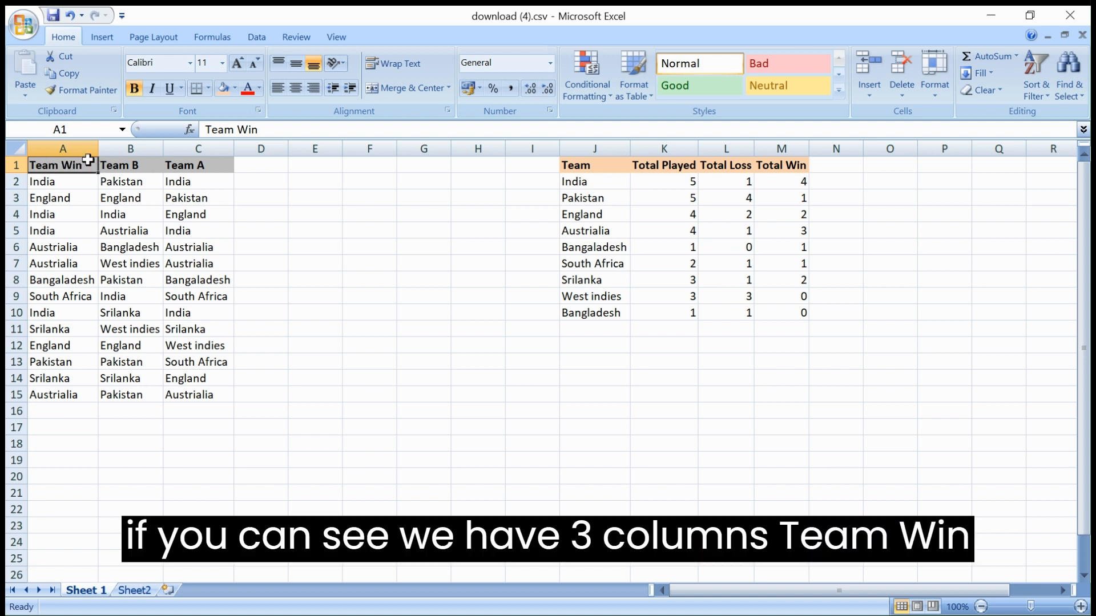
pyautogui.click(125, 167)
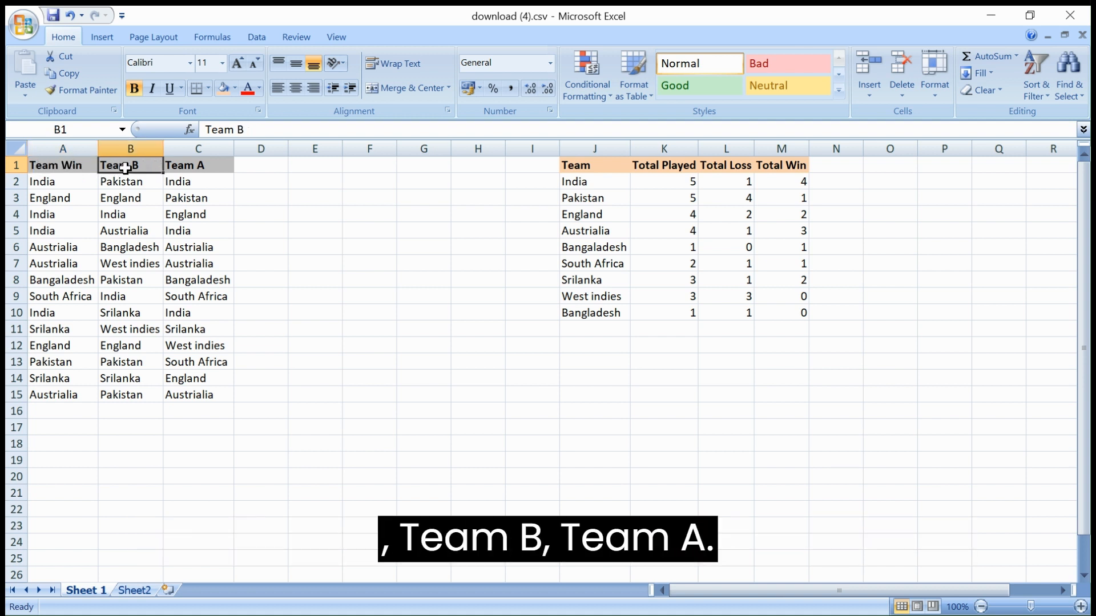
pyautogui.click(184, 167)
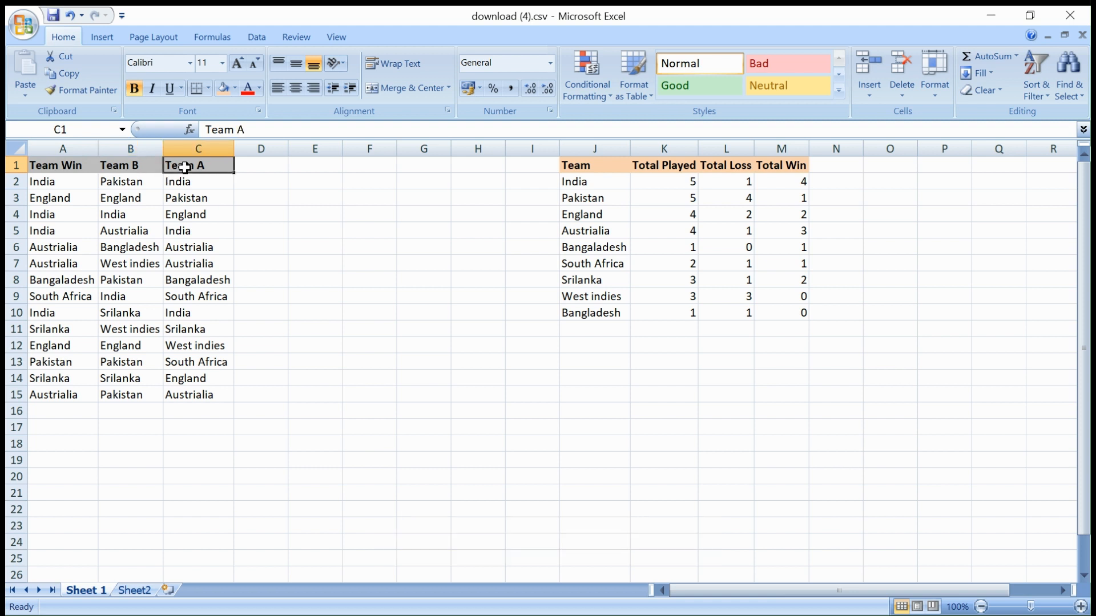
pyautogui.moveTo(58, 165); pyautogui.dragTo(215, 388)
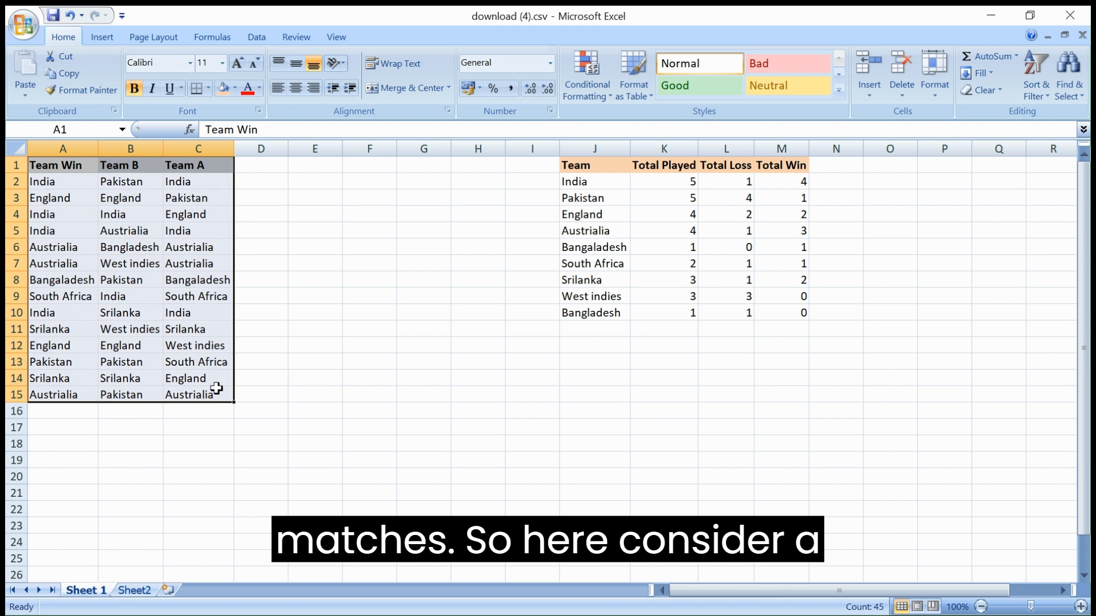
pyautogui.click(132, 180)
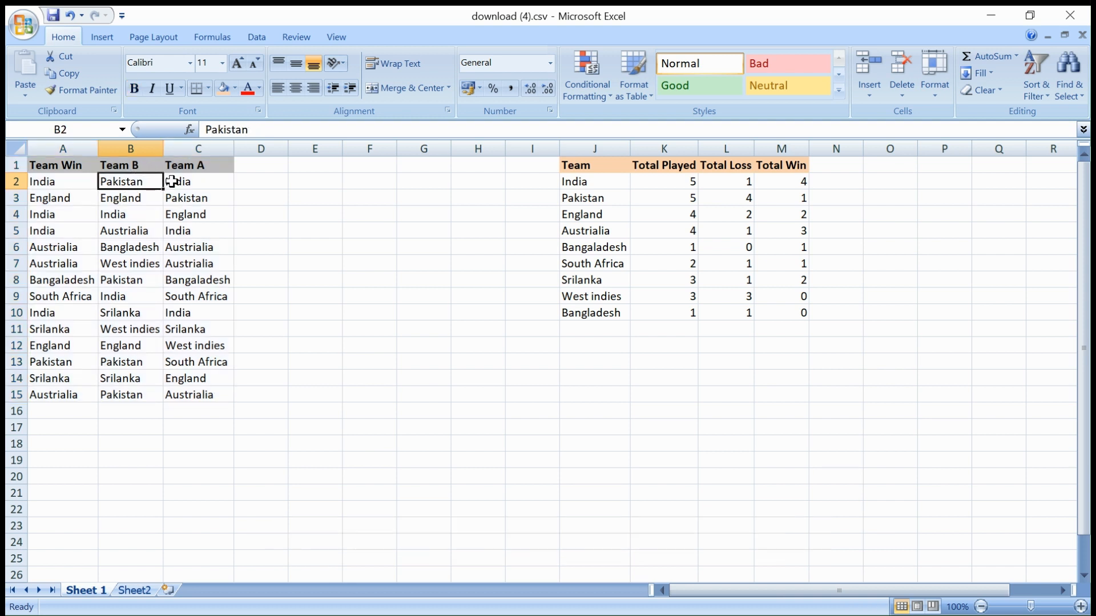
pyautogui.click(197, 177)
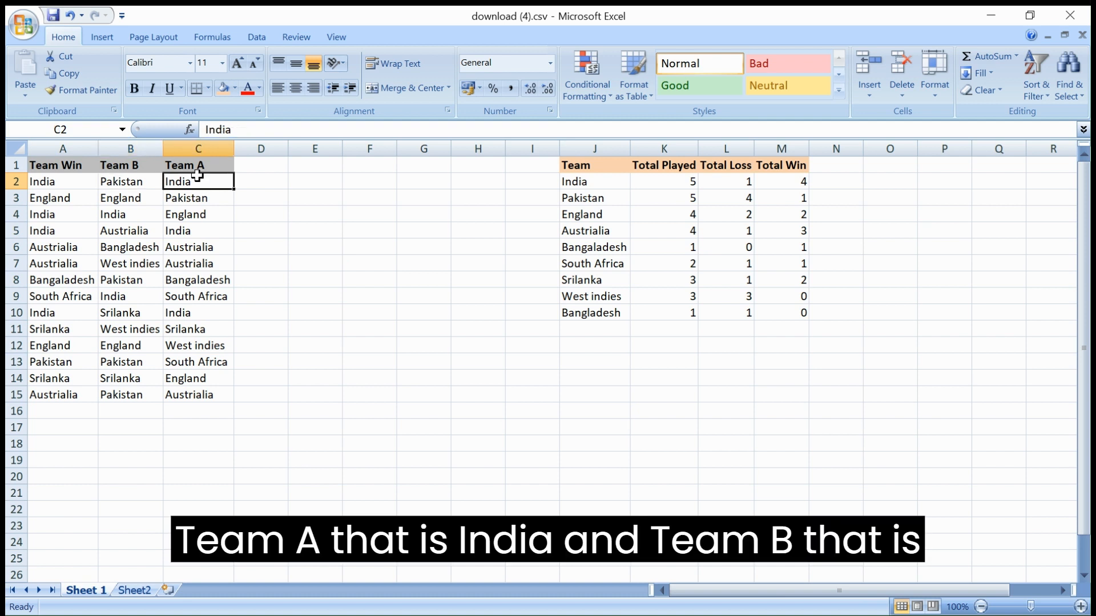
pyautogui.click(129, 178)
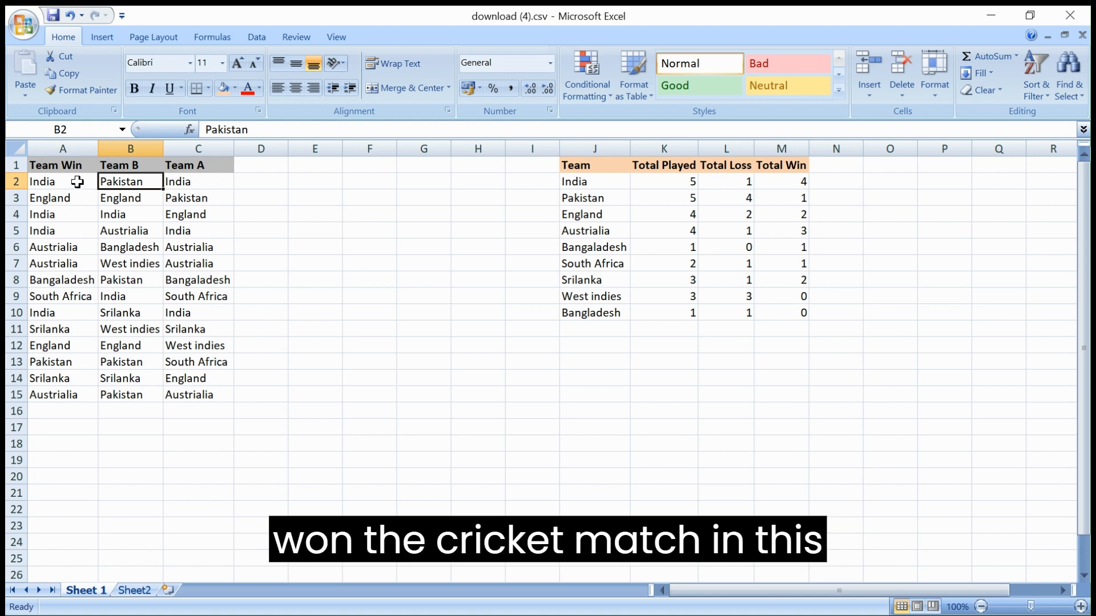
pyautogui.click(52, 181)
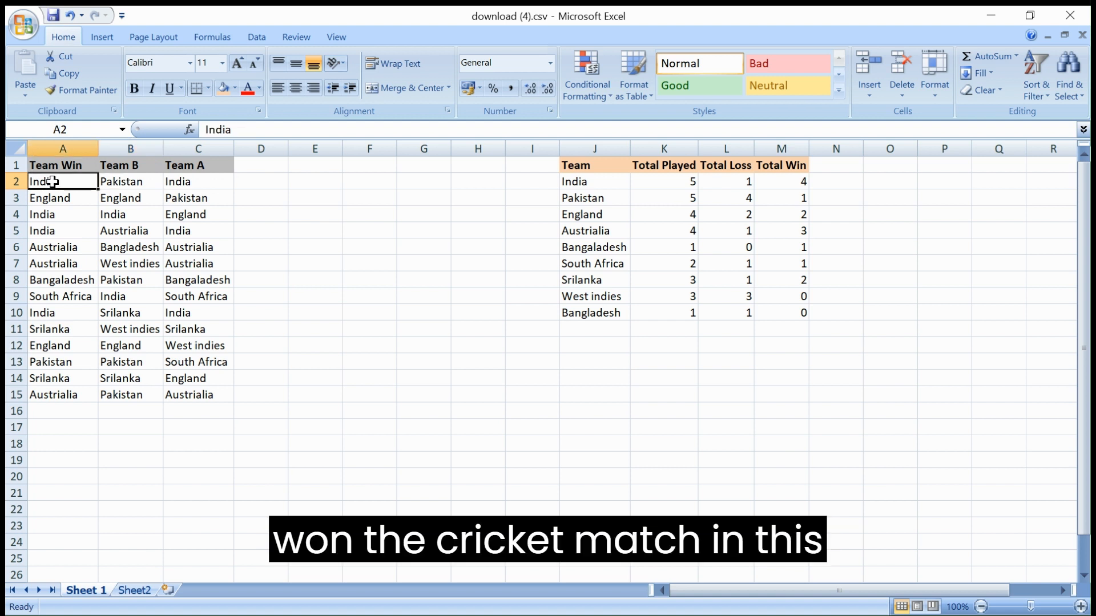
pyautogui.click(118, 181)
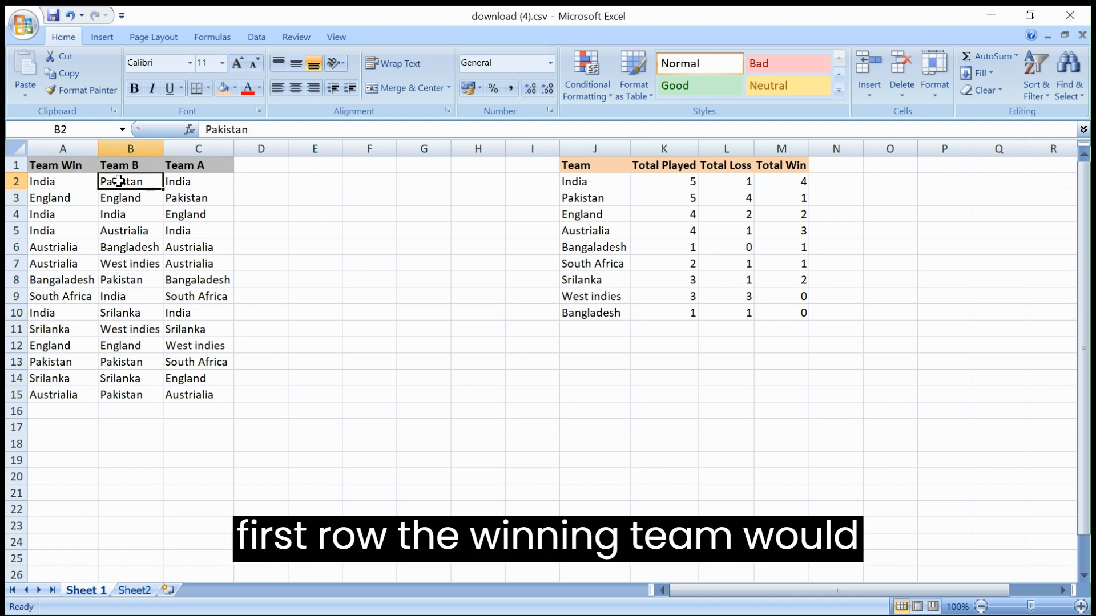
pyautogui.click(45, 181)
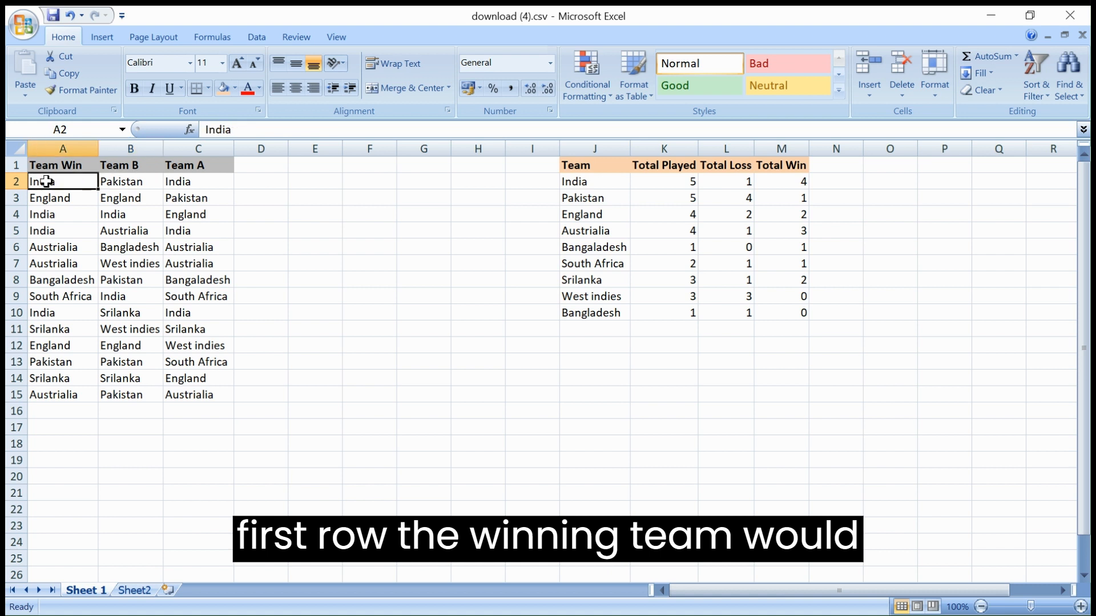
pyautogui.click(181, 197)
pyautogui.click(52, 198)
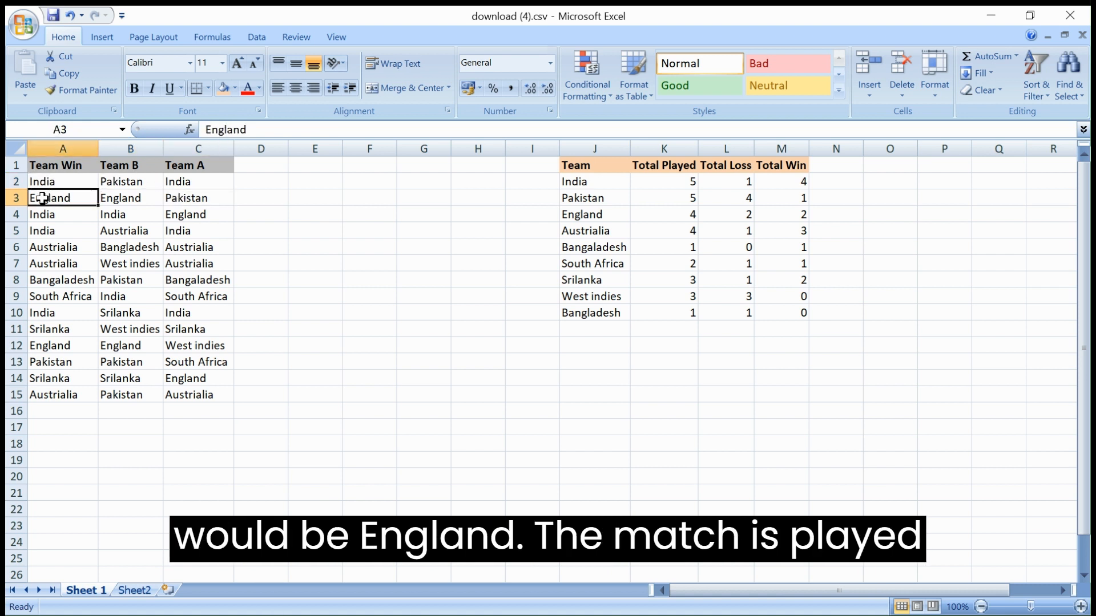
pyautogui.click(122, 198)
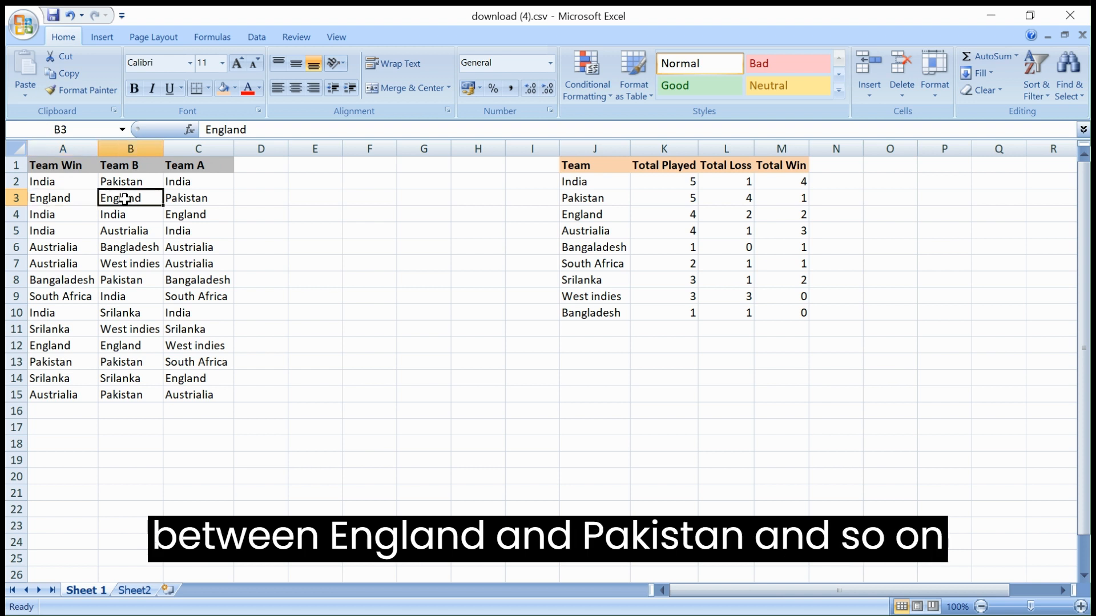
pyautogui.click(196, 196)
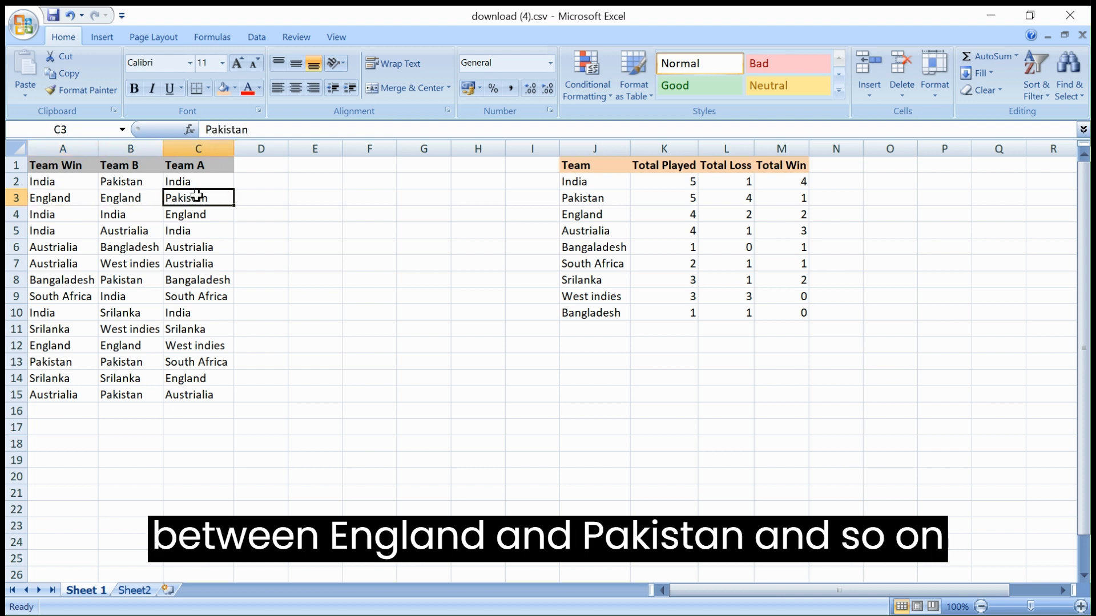
pyautogui.click(10, 395)
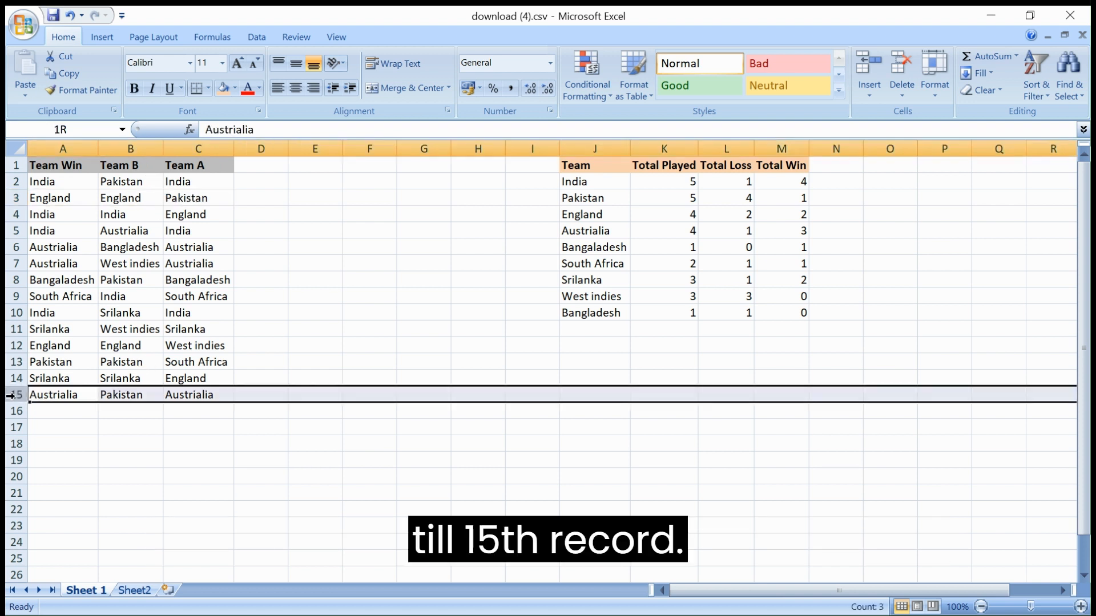
pyautogui.click(201, 390)
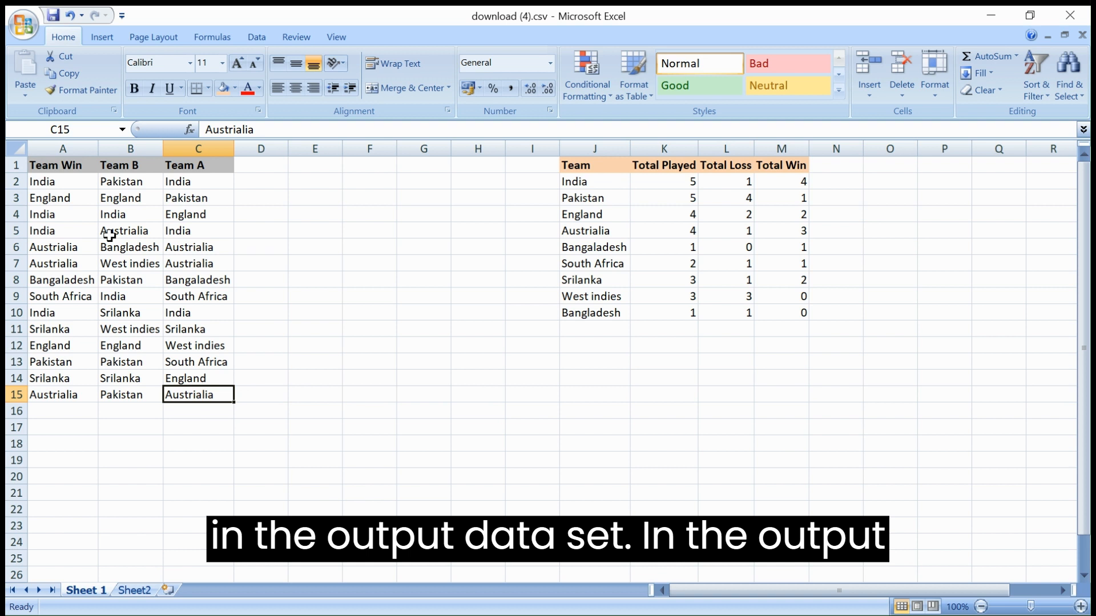
# Step: Point out the summary's Team and Total Played columns, showing India played 5 matches
pyautogui.click(582, 165)
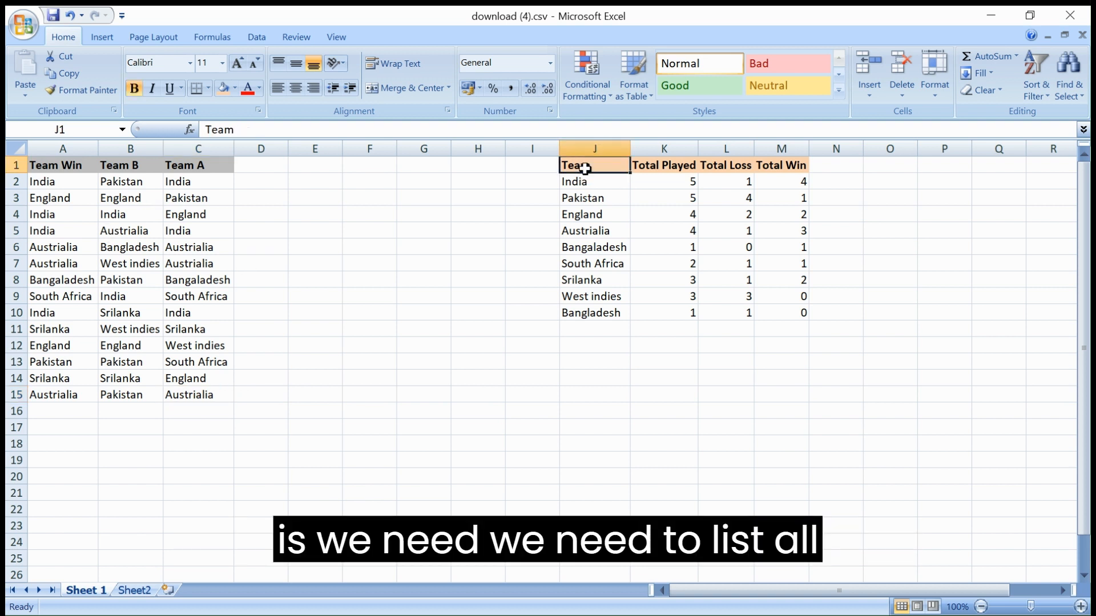
pyautogui.click(580, 180)
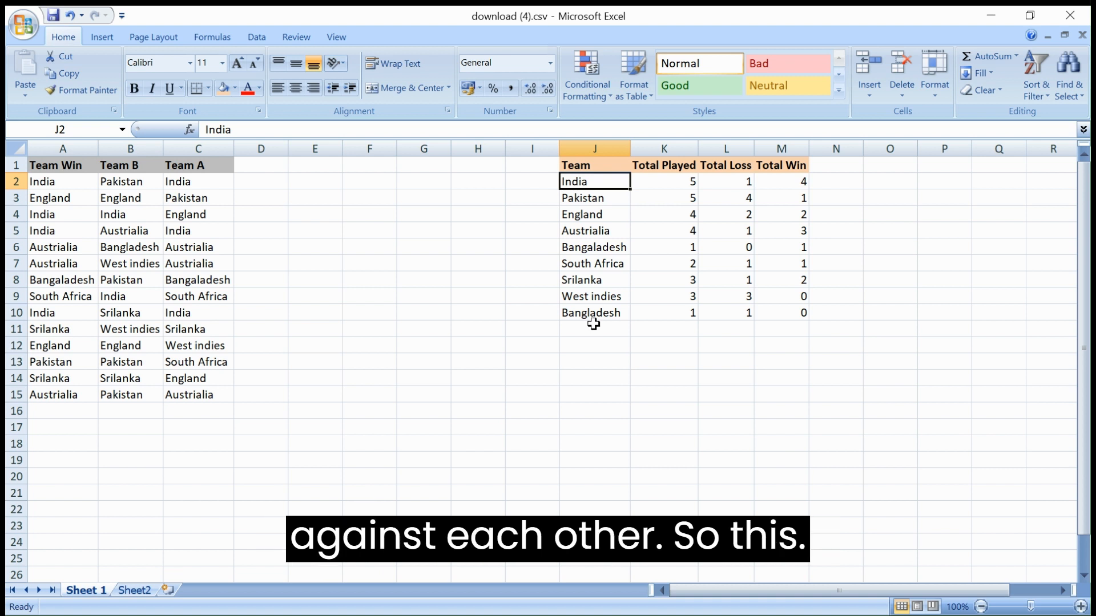
pyautogui.click(579, 163)
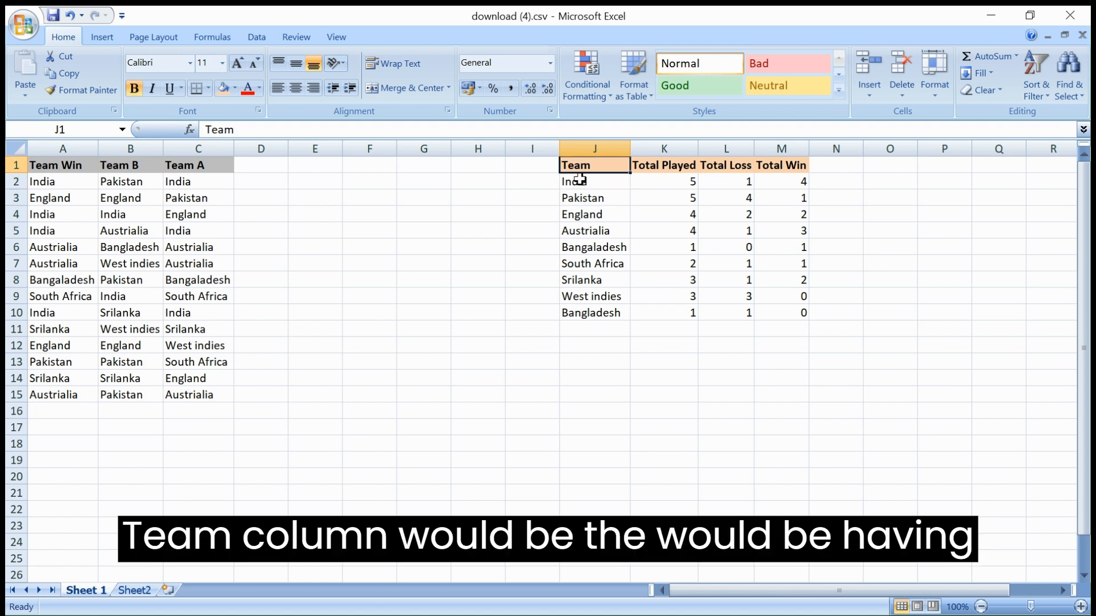
pyautogui.click(580, 179)
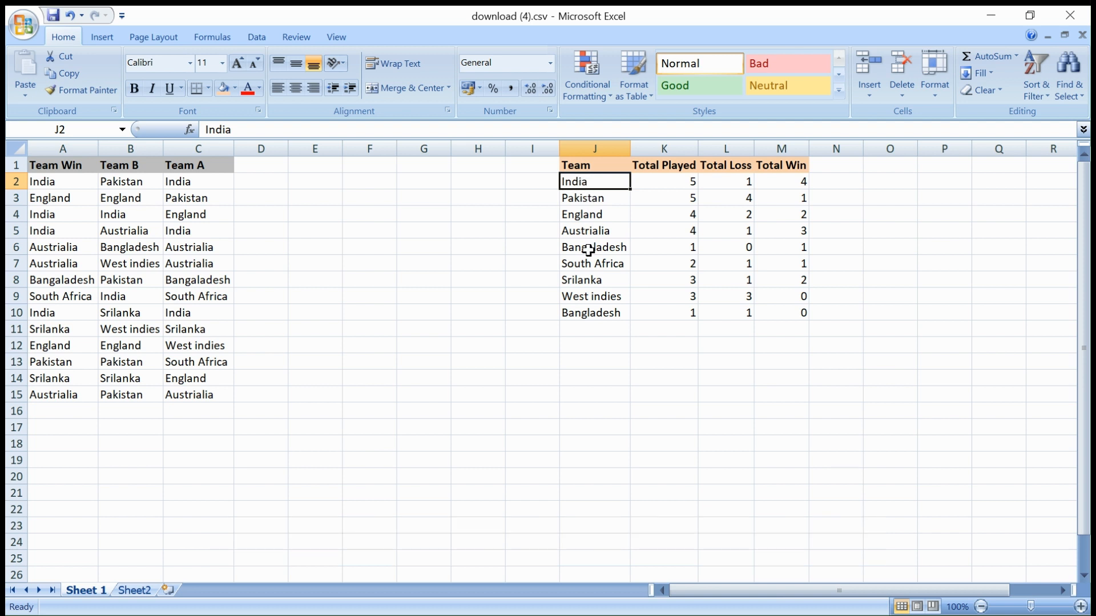
pyautogui.click(667, 167)
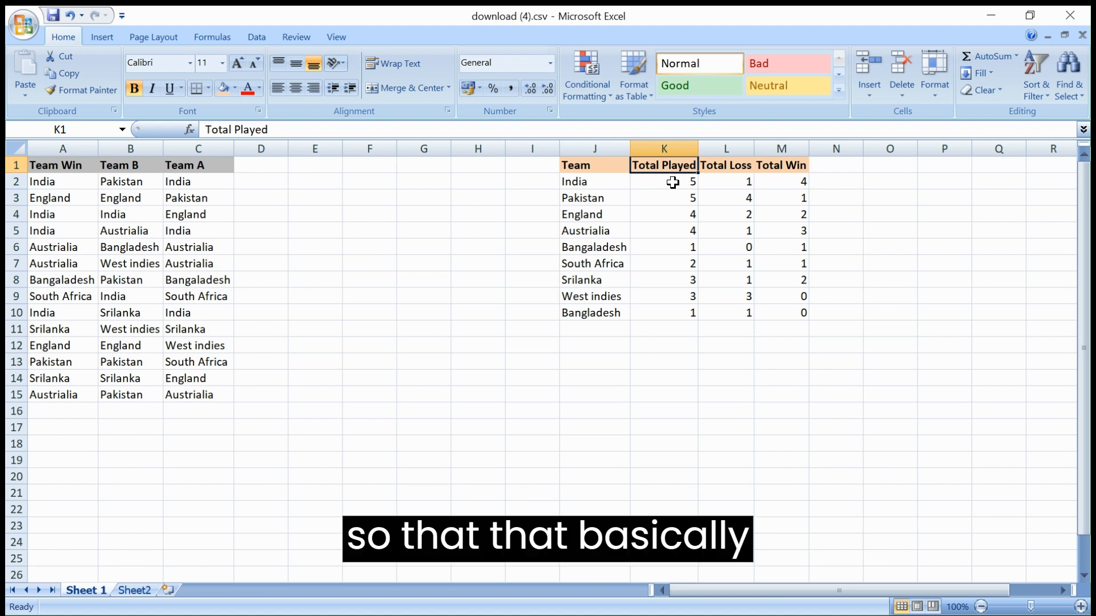
pyautogui.click(673, 182)
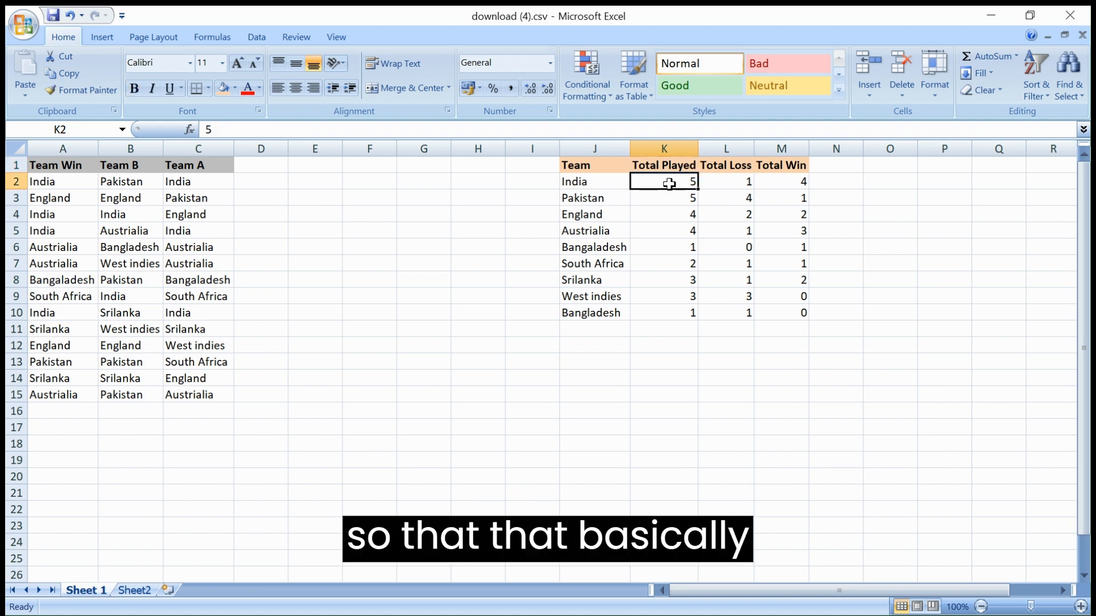
pyautogui.click(576, 182)
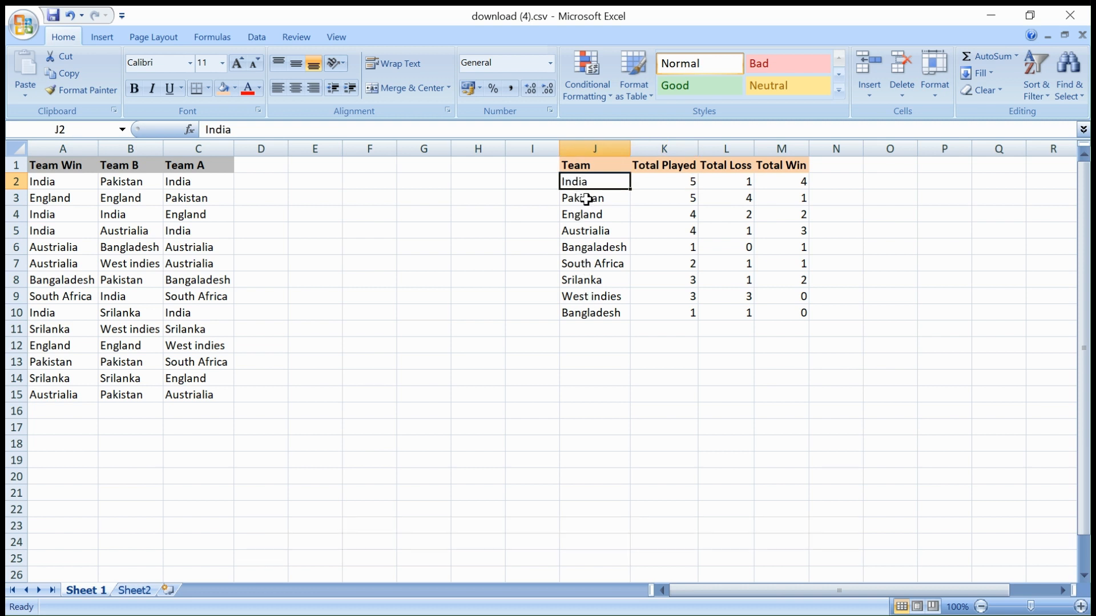
pyautogui.click(657, 181)
# Step: Show India's 1 loss and 4 wins, then select the J1:M10 per-team summary table
pyautogui.click(708, 180)
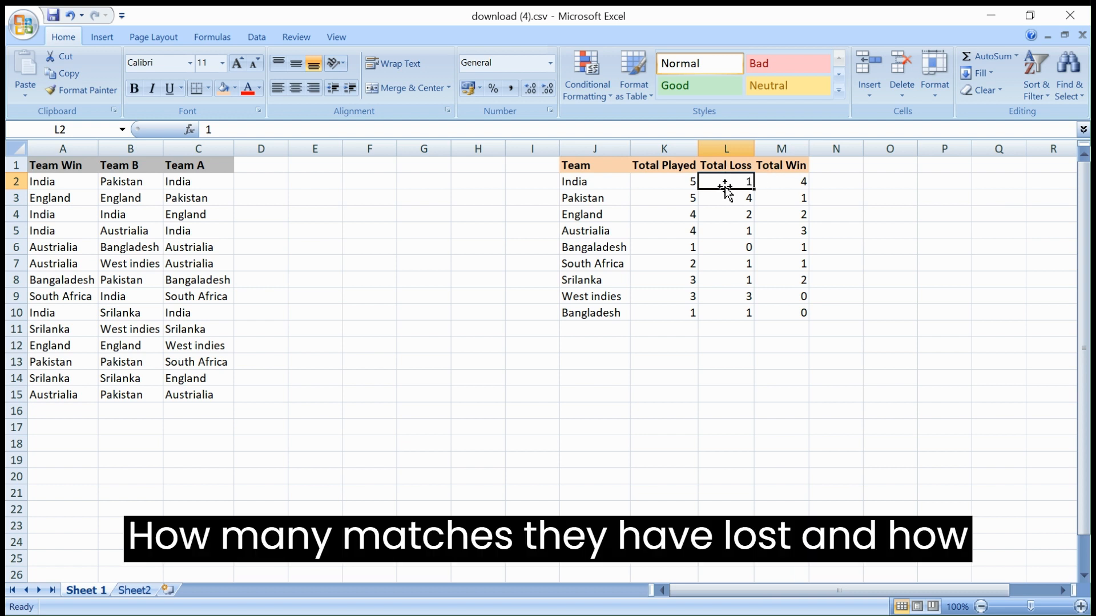
pyautogui.click(797, 180)
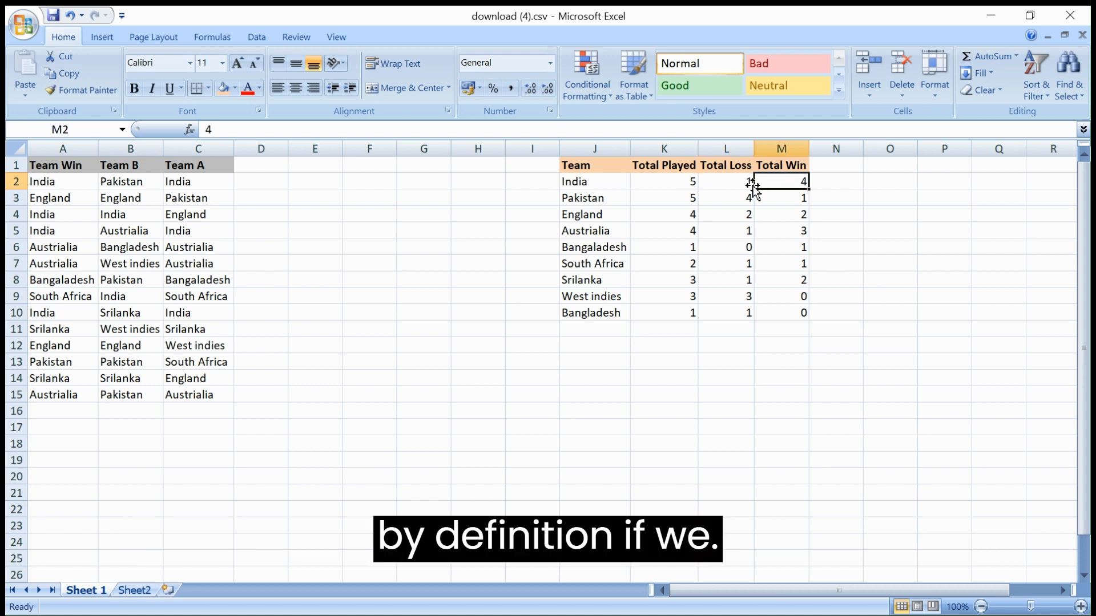
pyautogui.click(721, 180)
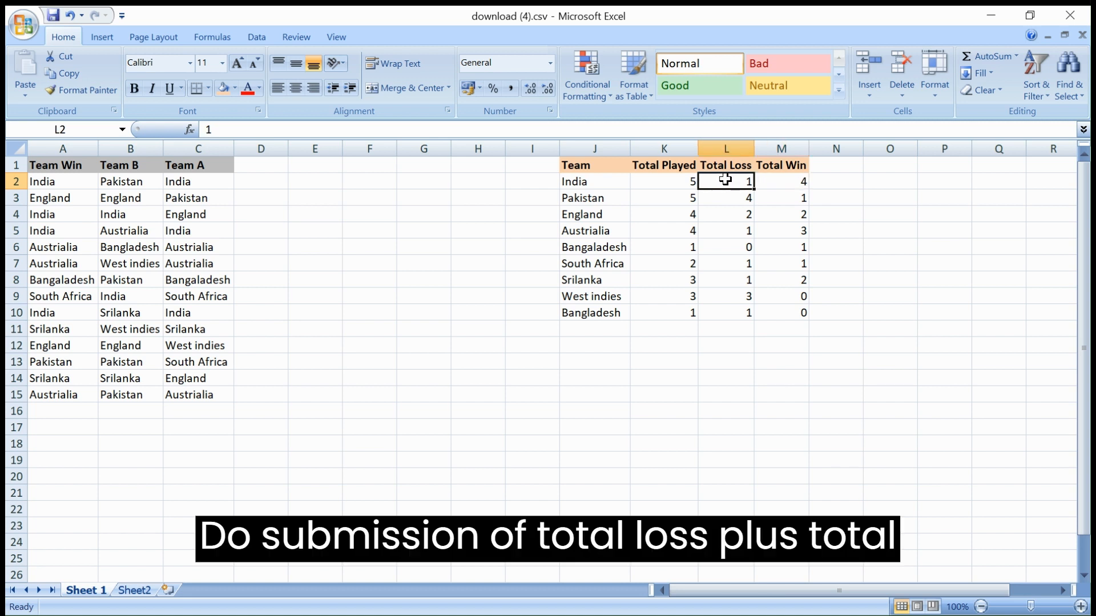
pyautogui.click(780, 182)
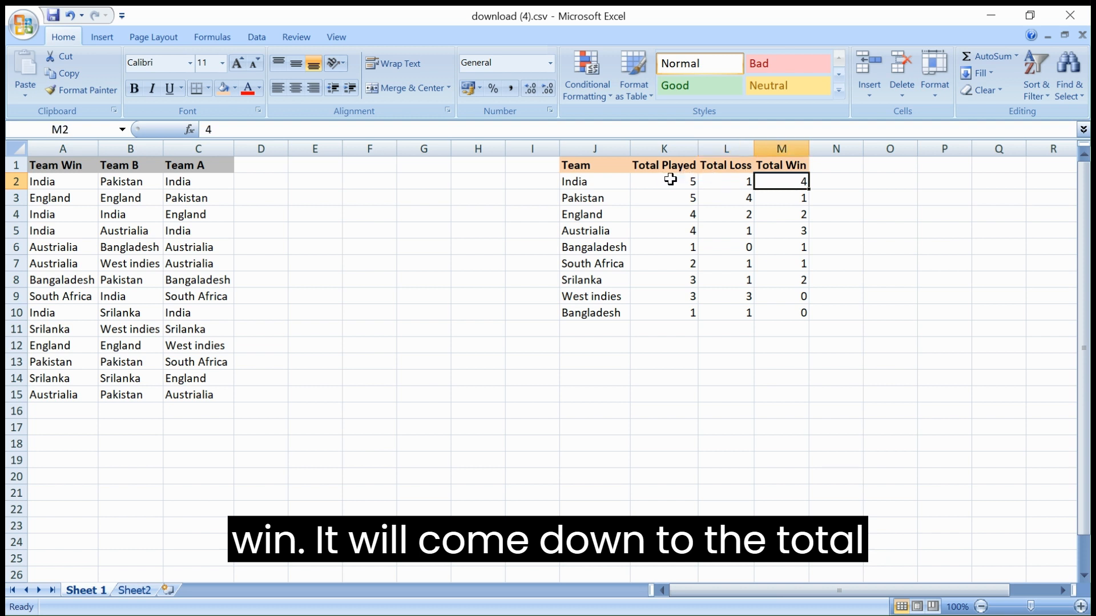
pyautogui.click(669, 179)
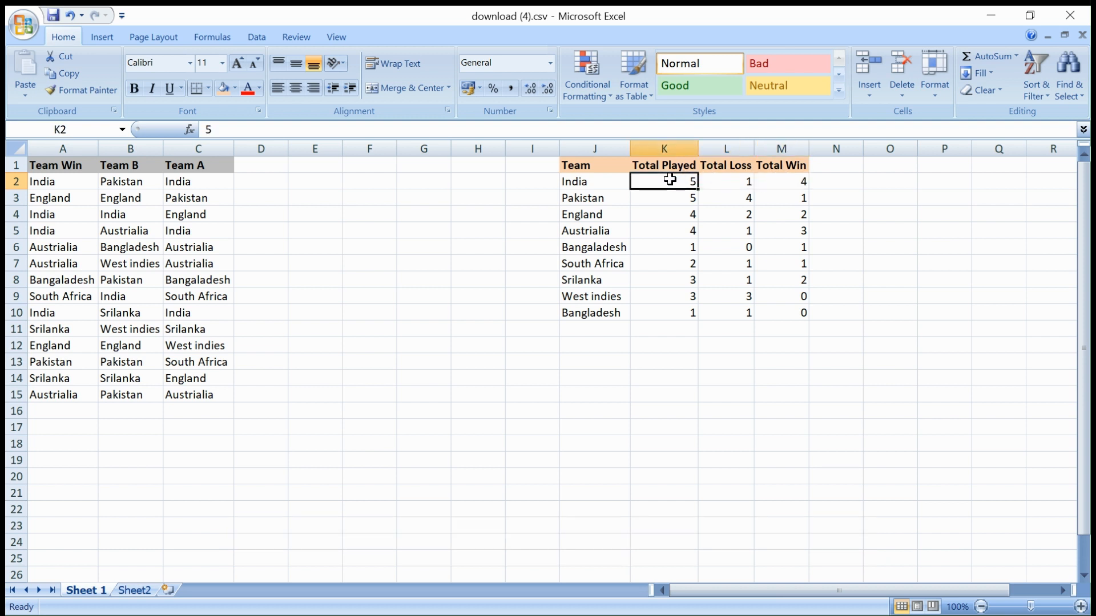
pyautogui.moveTo(571, 165); pyautogui.dragTo(800, 309)
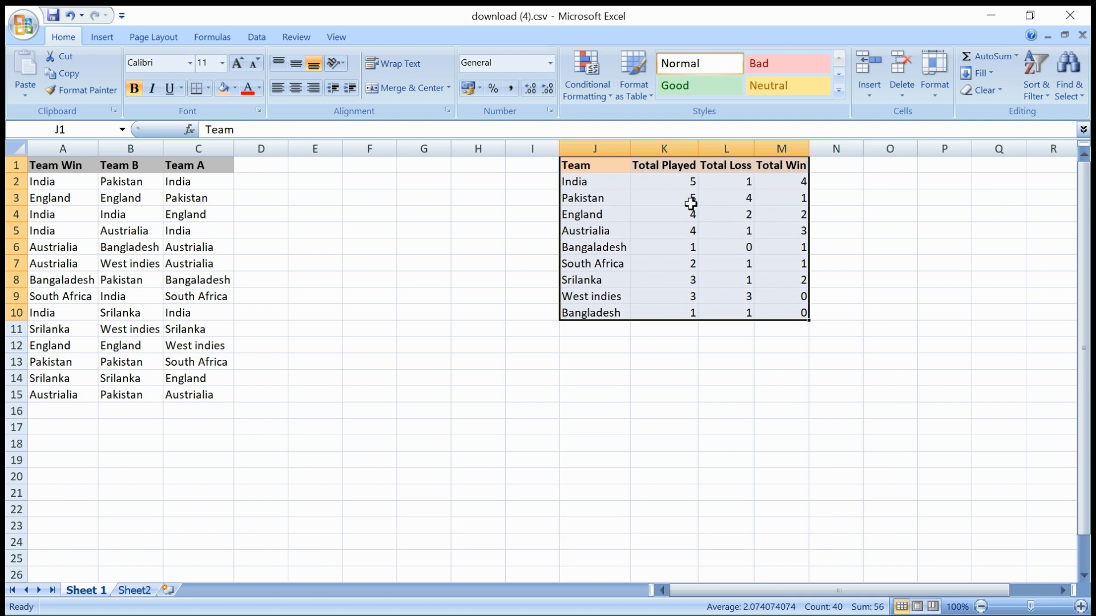
pyautogui.click(52, 165)
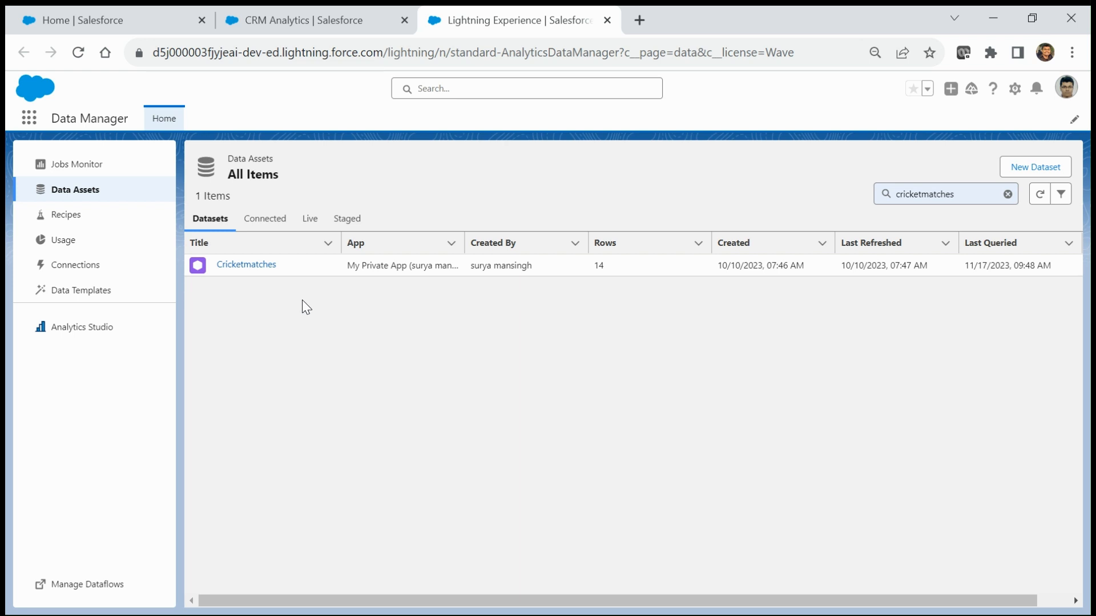
# Step: Explore Cricketmatches in a new lens as a Values Table of its 14 rows
pyautogui.click(245, 266)
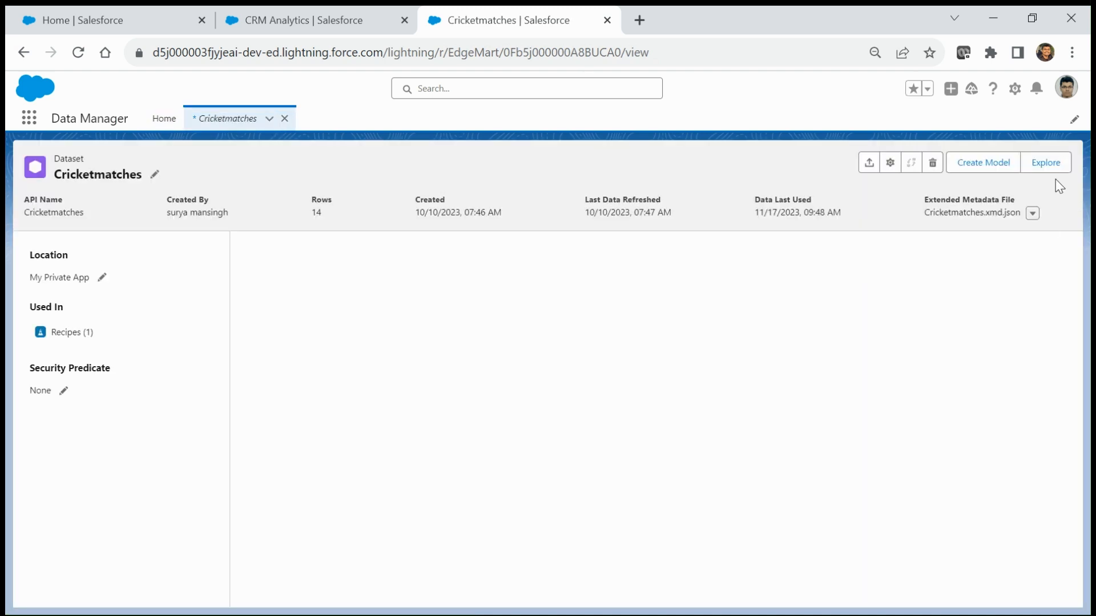
pyautogui.click(1045, 164)
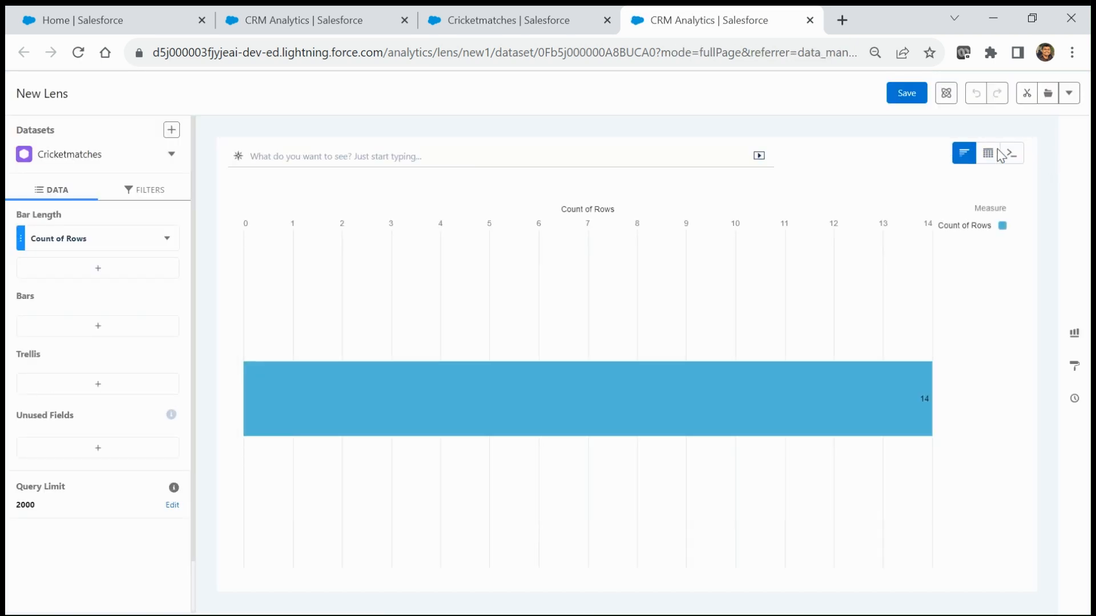
pyautogui.moveTo(988, 161)
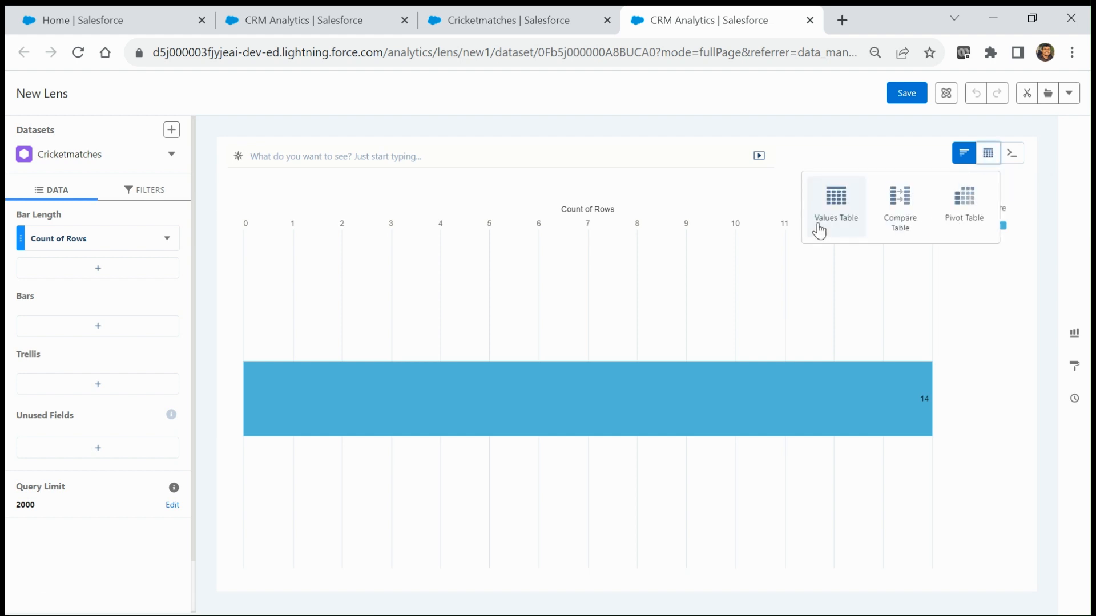
pyautogui.click(836, 203)
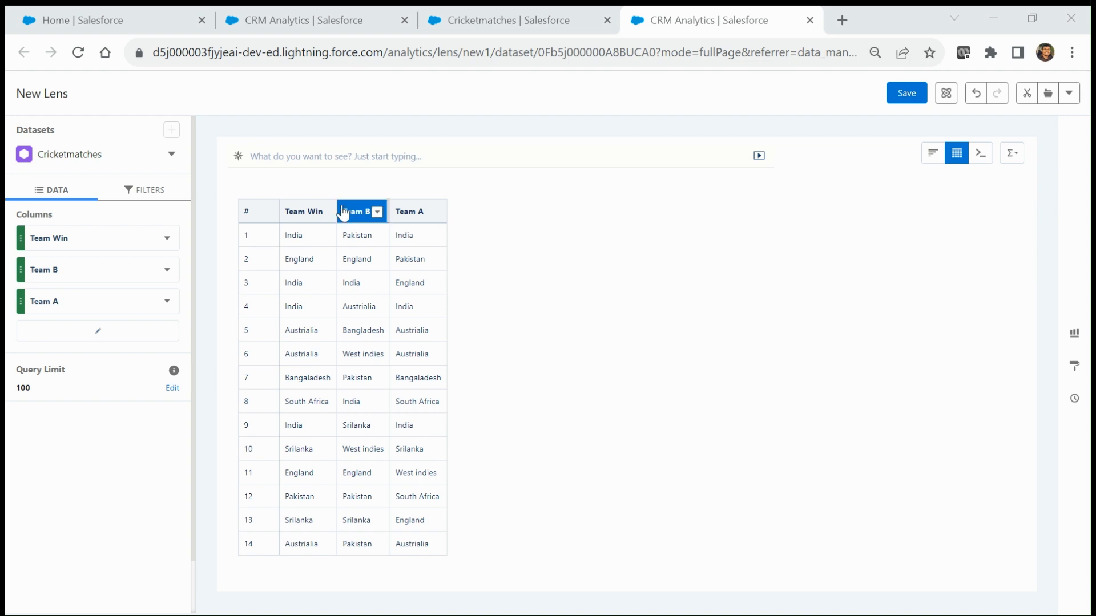
pyautogui.click(515, 19)
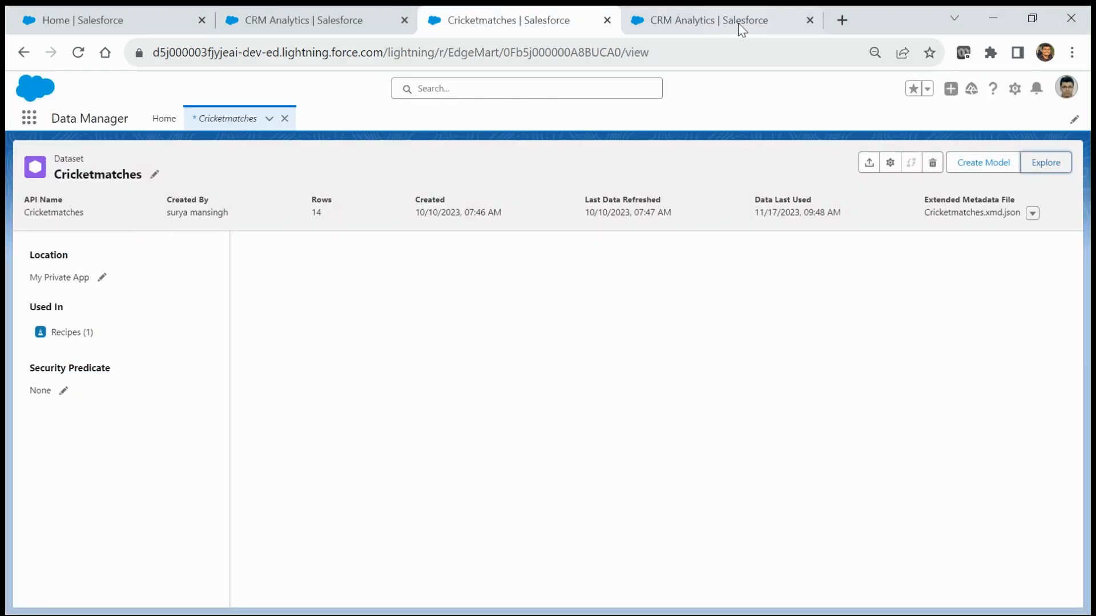
# Step: From Analytics Studio, go to Data Manager's Recipes list and create a New Recipe
pyautogui.click(331, 14)
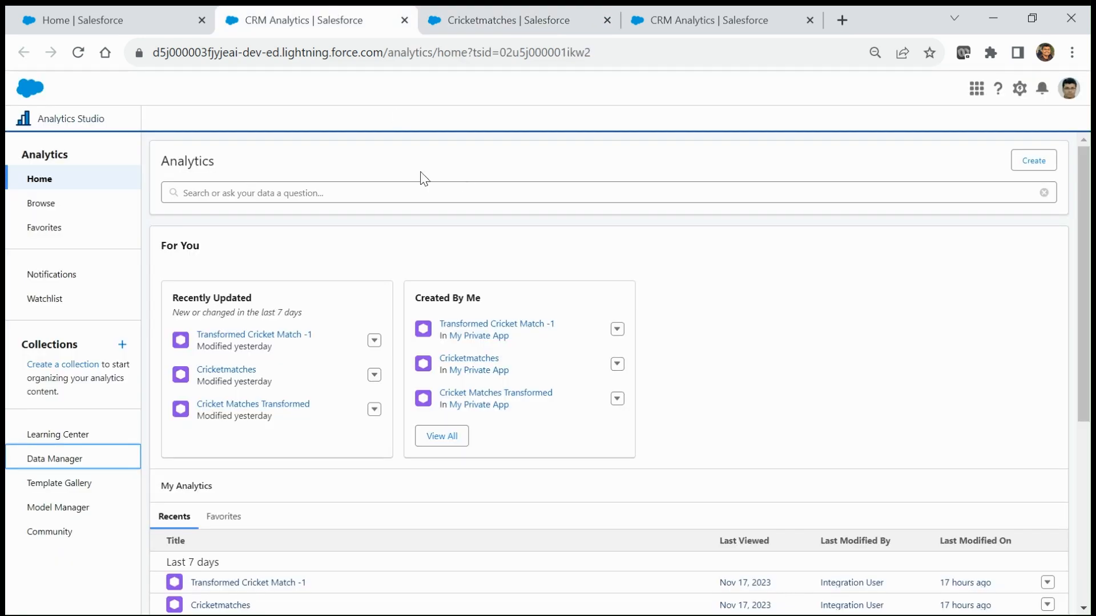
pyautogui.click(40, 204)
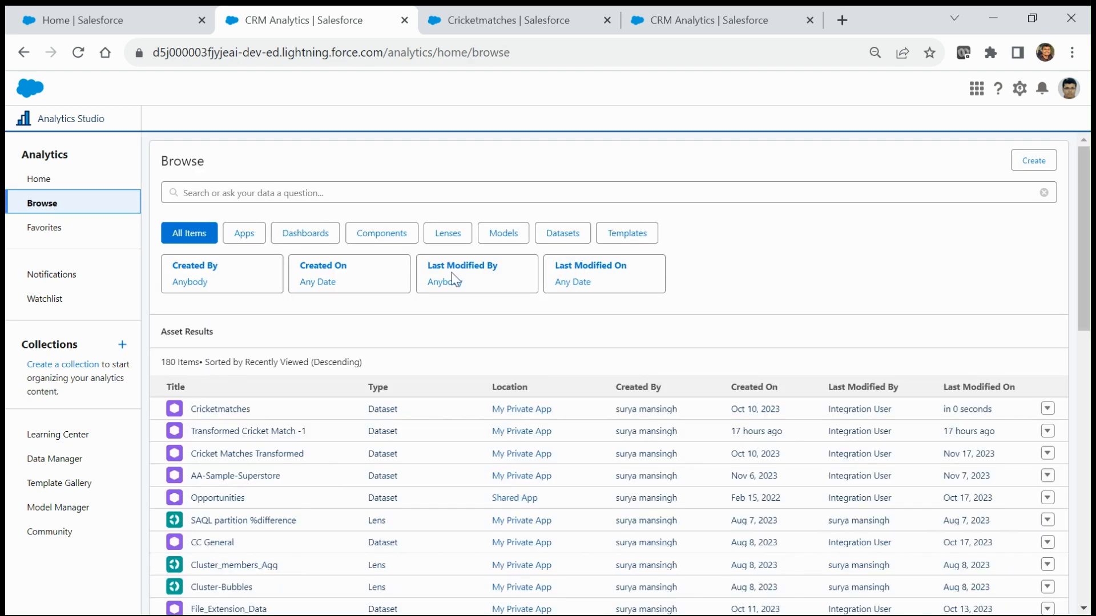
pyautogui.click(52, 461)
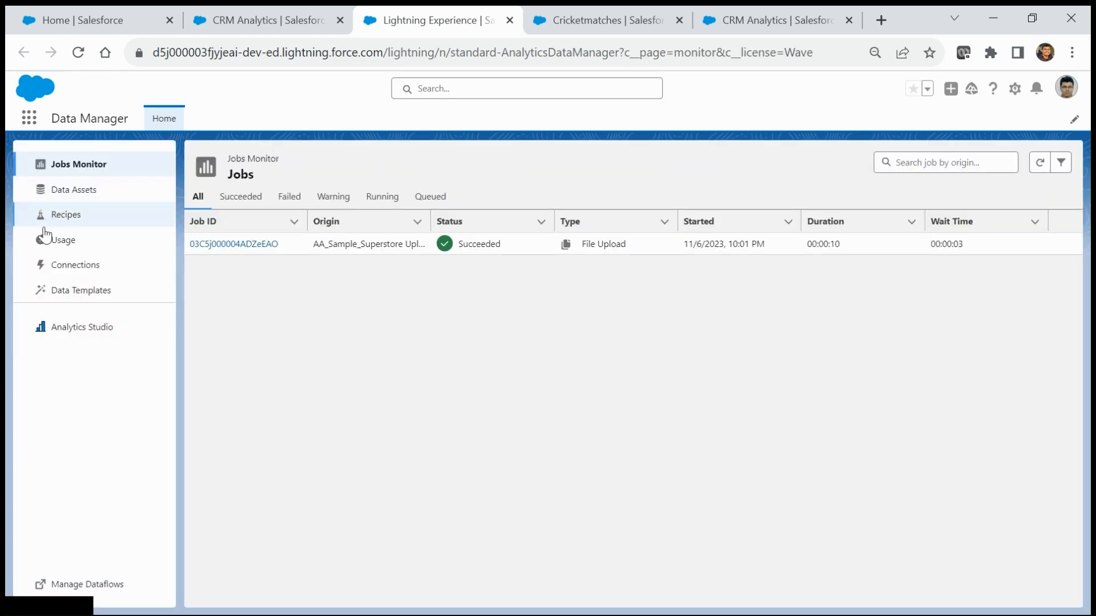
pyautogui.click(66, 218)
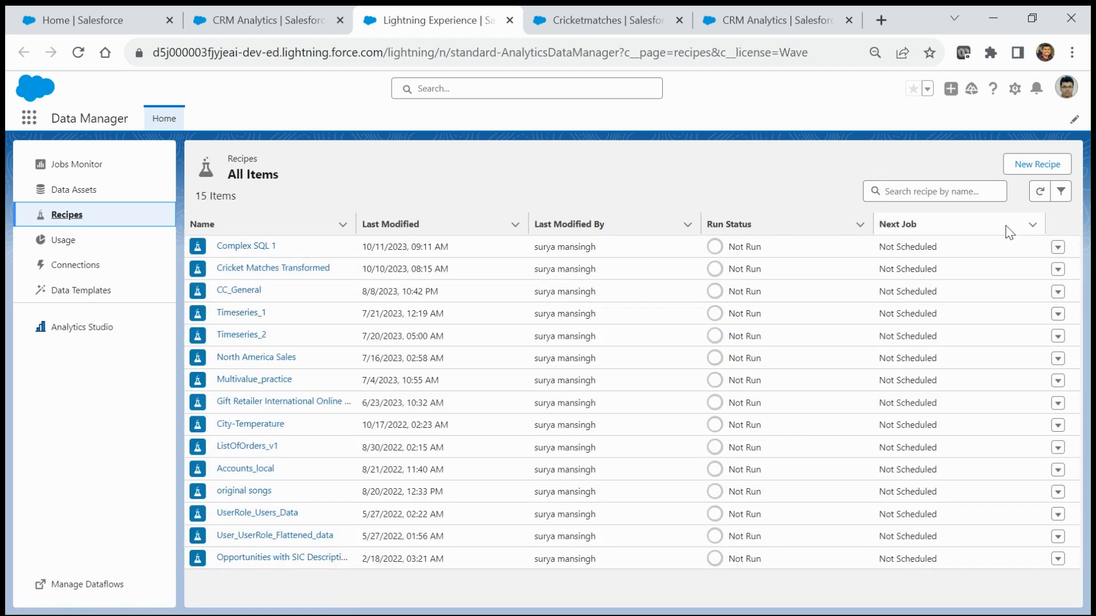
pyautogui.click(1039, 164)
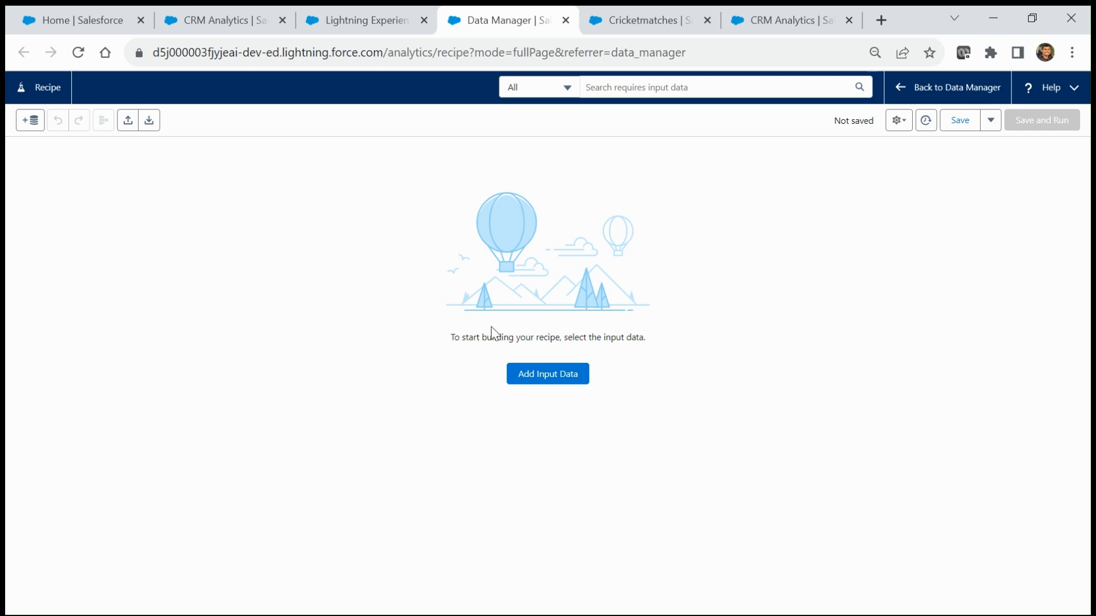
# Step: Add Cricketmatches as the recipe's input data and attach a Transform node to it
pyautogui.click(556, 377)
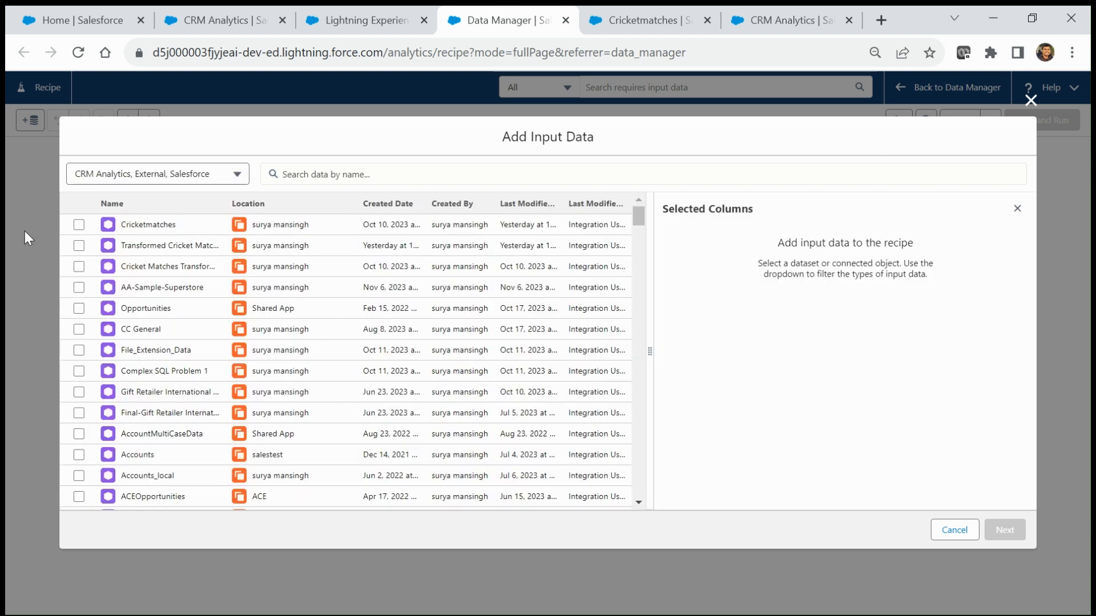
pyautogui.click(78, 227)
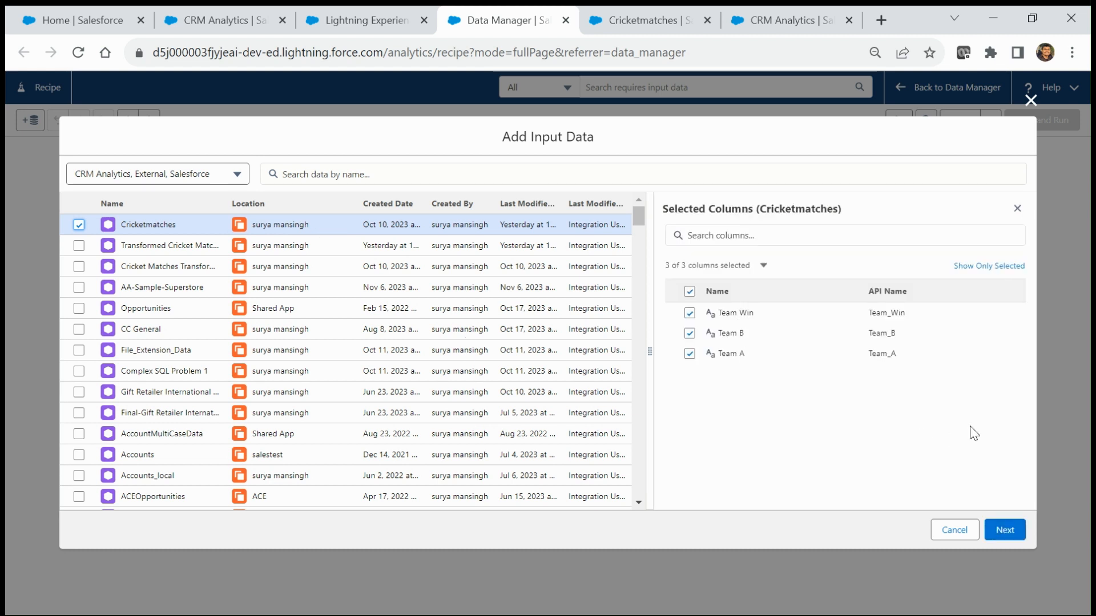
pyautogui.click(1004, 531)
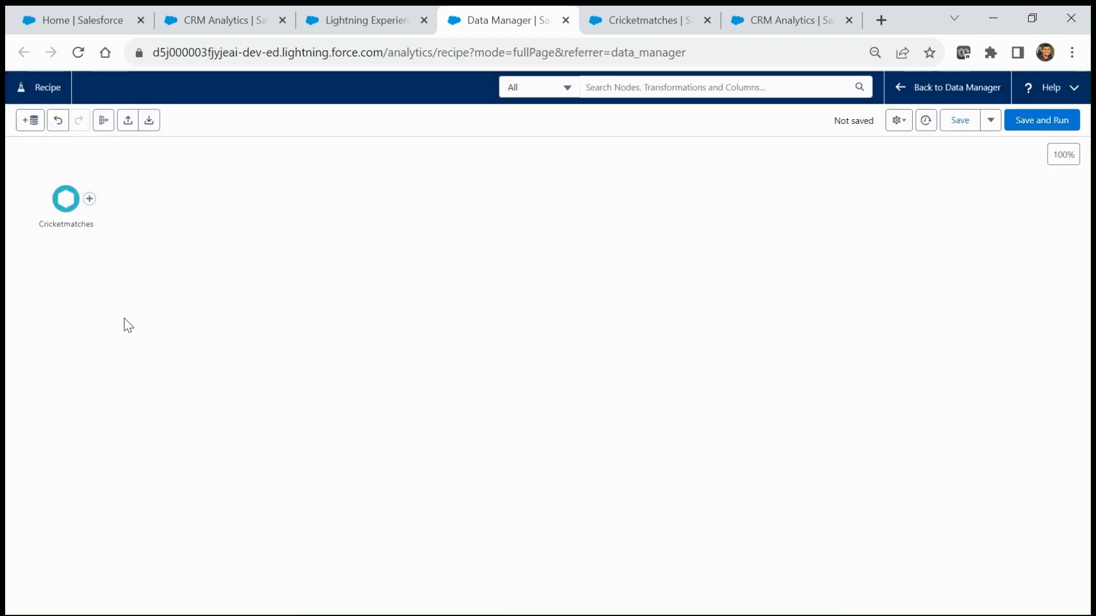
pyautogui.click(90, 200)
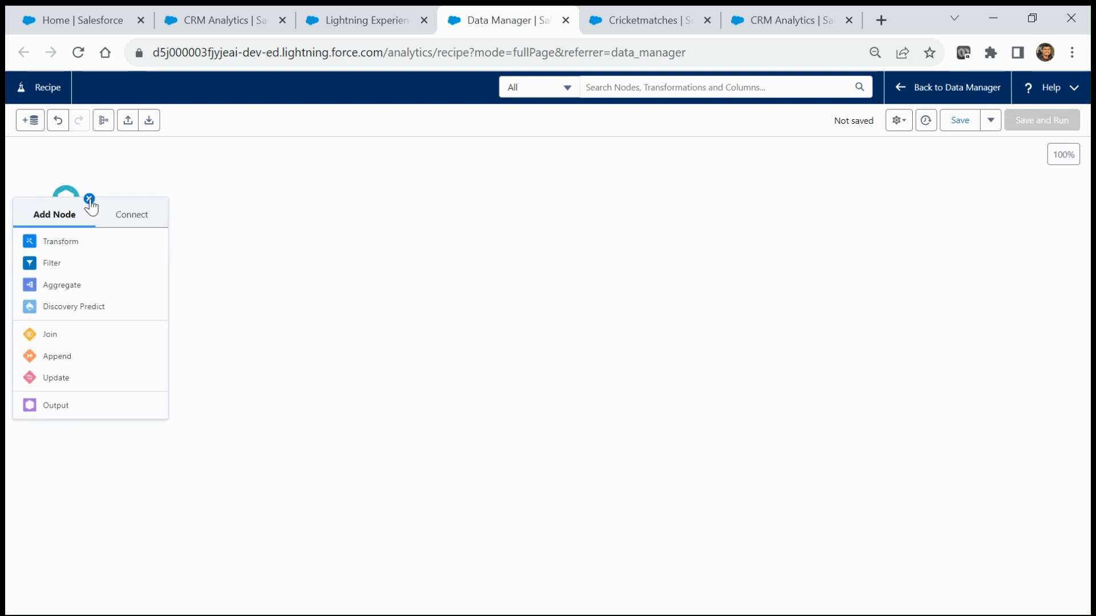
pyautogui.click(57, 242)
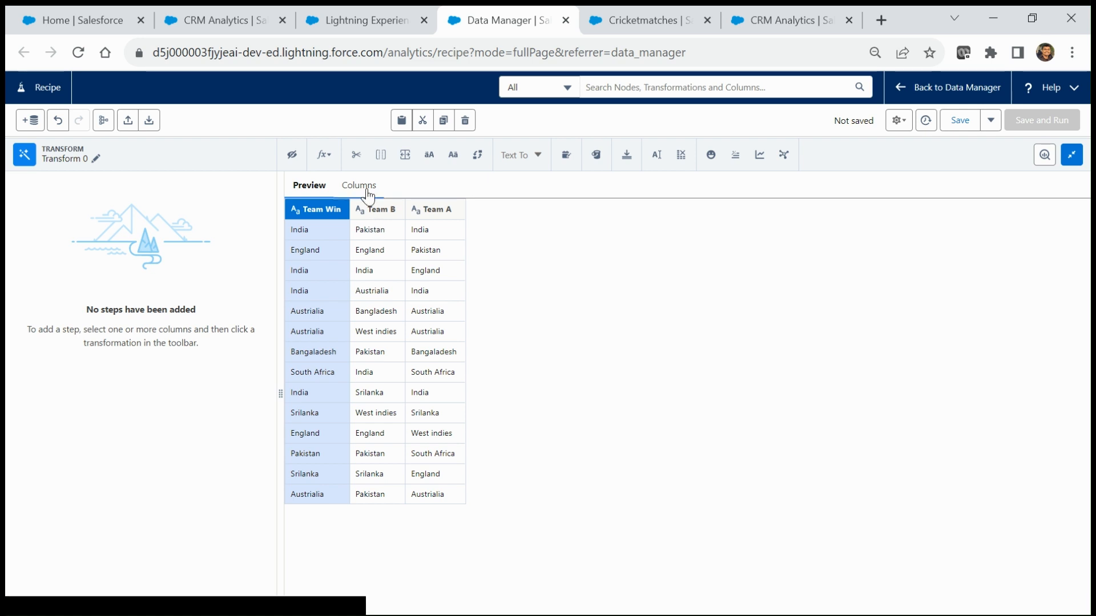
# Step: Start a Custom Formula, insert the CASE template and remove its primary expression placeholder
pyautogui.click(324, 156)
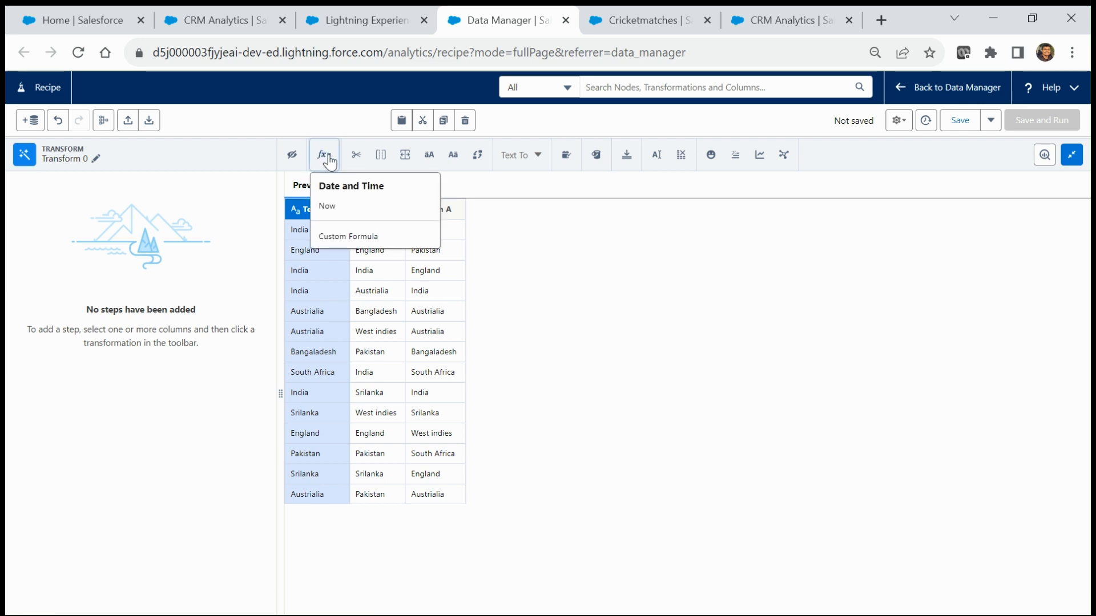
pyautogui.click(350, 237)
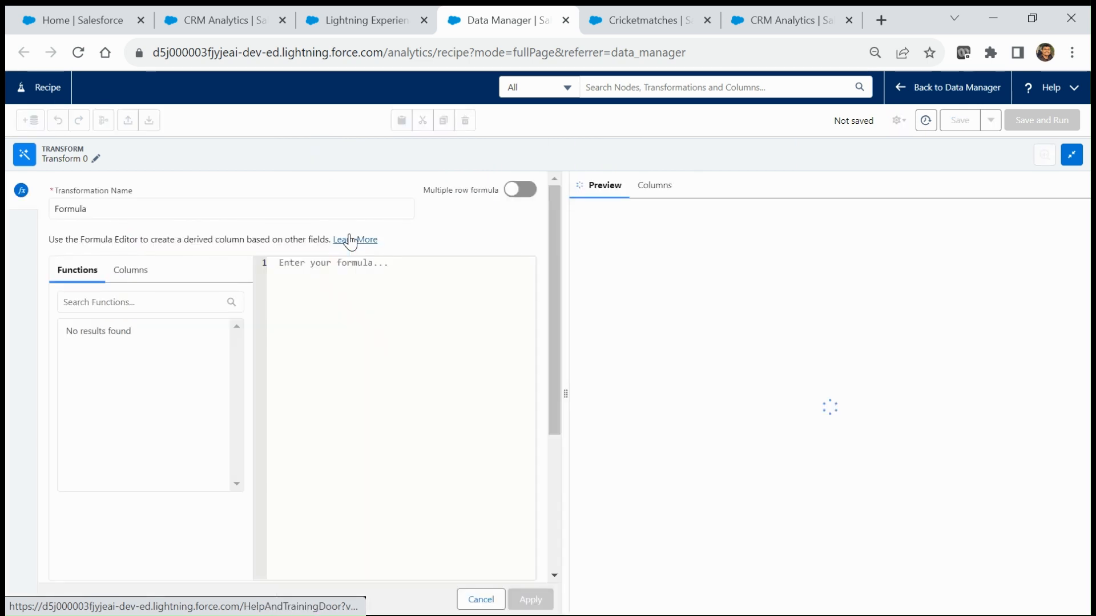
pyautogui.click(112, 307)
pyautogui.write('case')
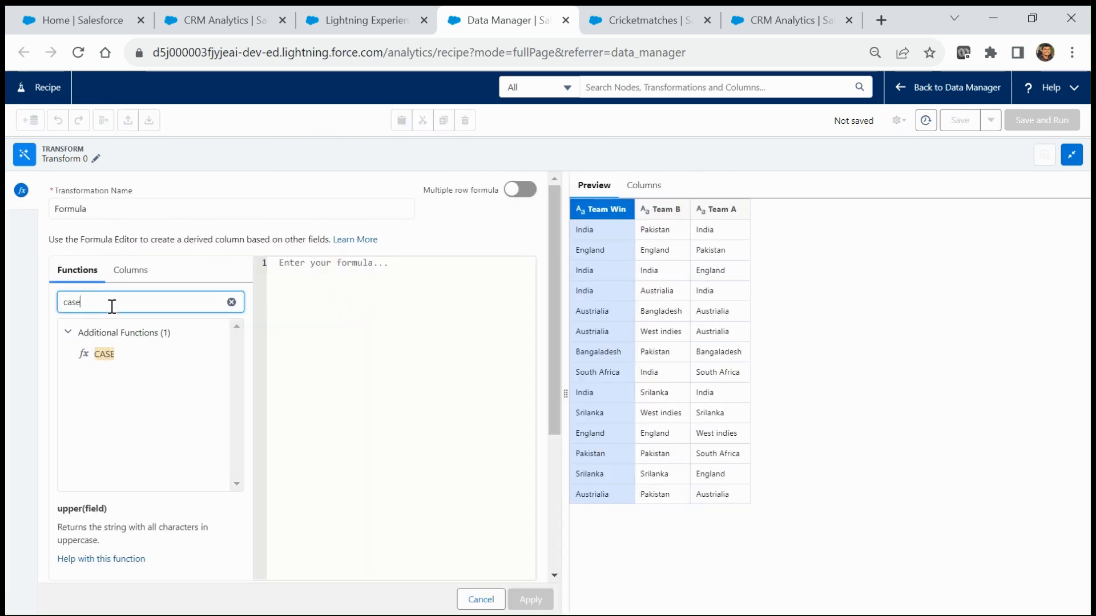
pyautogui.click(103, 355)
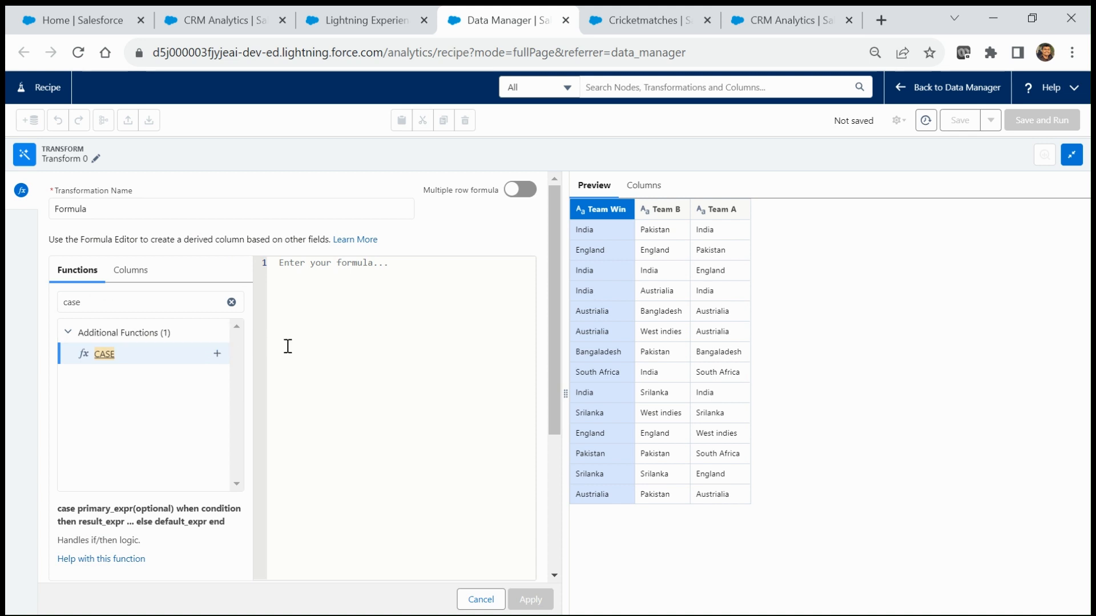
pyautogui.click(217, 358)
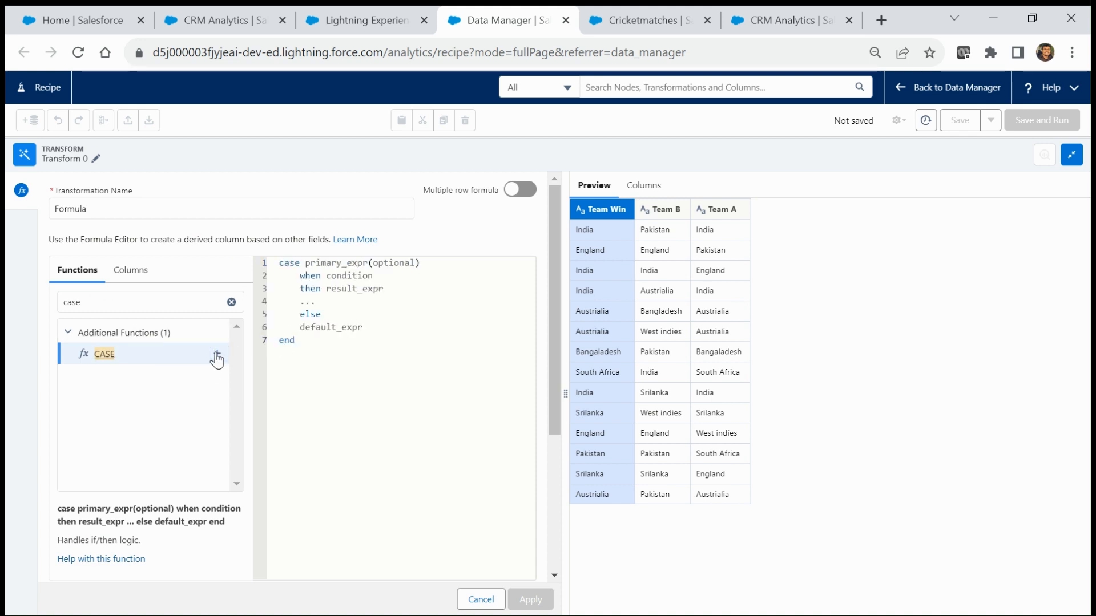
pyautogui.moveTo(306, 264); pyautogui.dragTo(430, 259)
pyautogui.press('BackSpace')
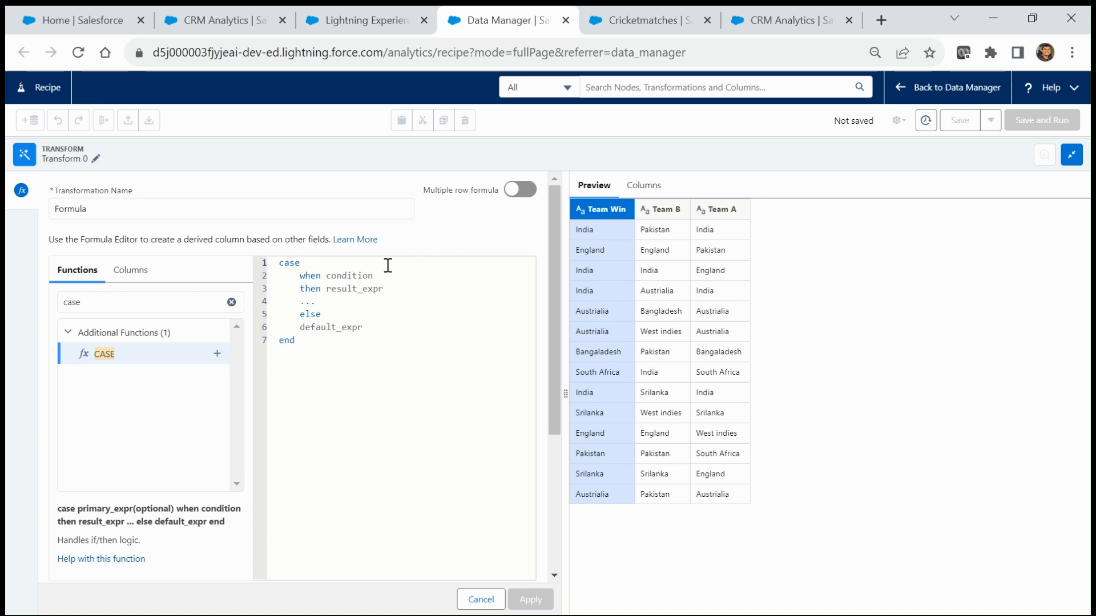
# Step: Set the CASE condition to Team_A = Team_Win
pyautogui.doubleClick(340, 276)
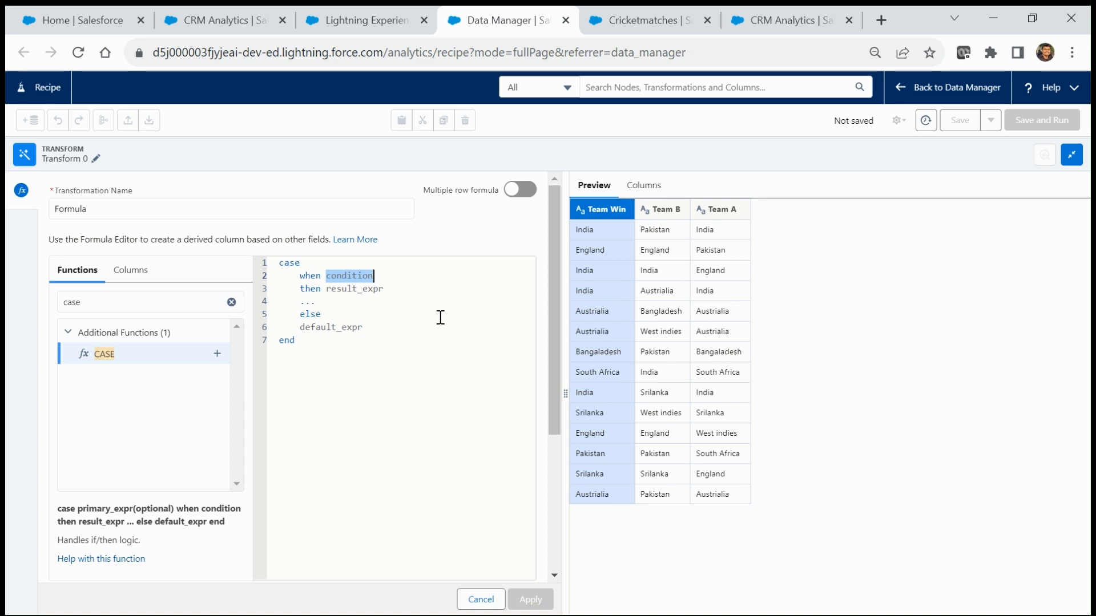
pyautogui.write('team')
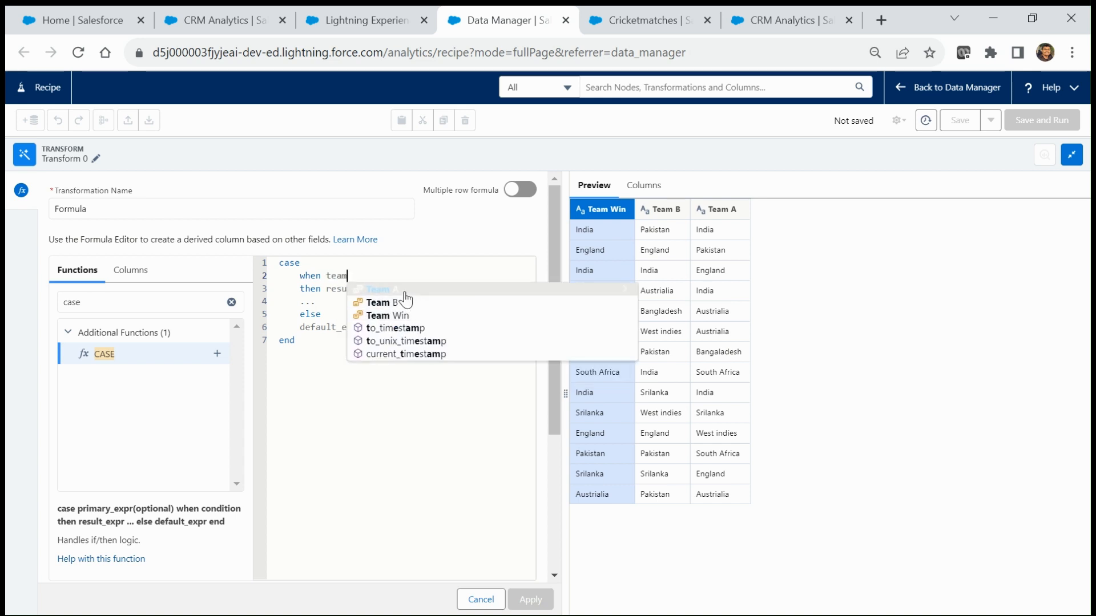
pyautogui.click(403, 289)
pyautogui.write('= ')
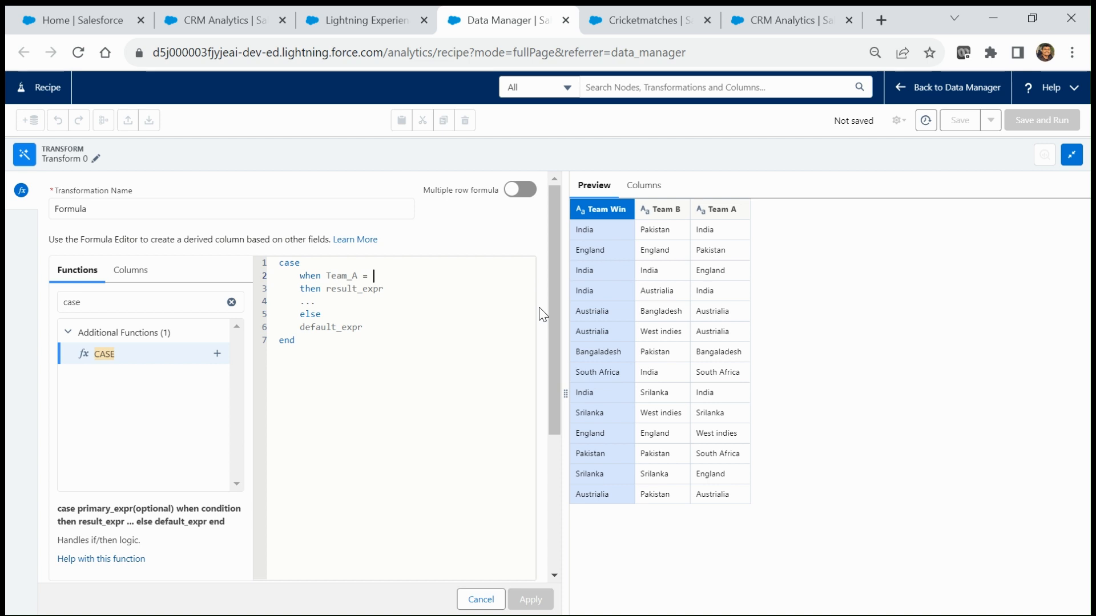
pyautogui.write('tea')
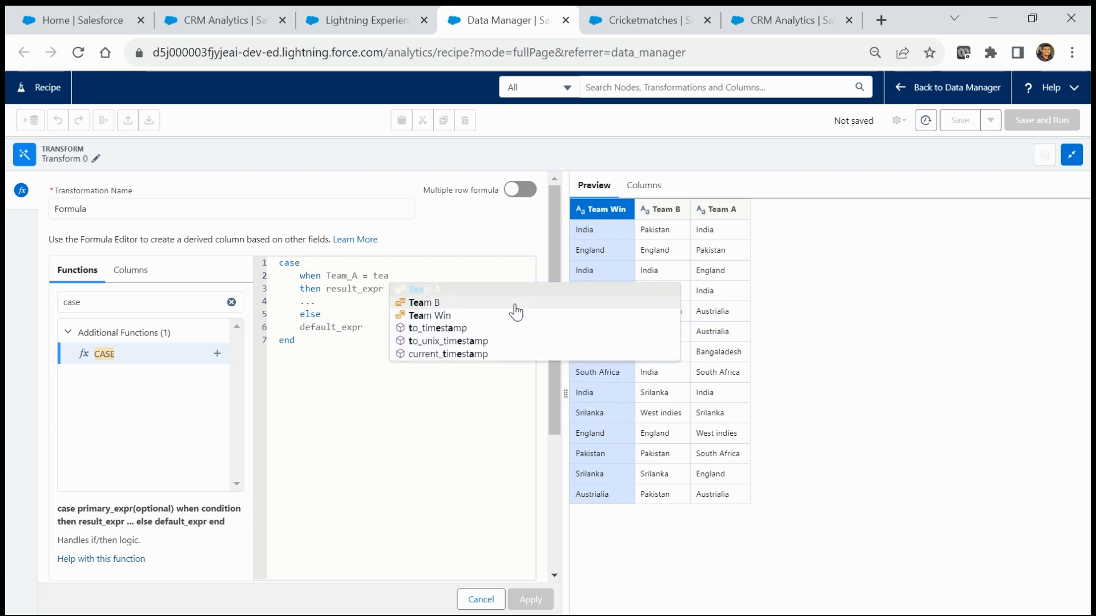
pyautogui.press('Down')
pyautogui.press('Down')
pyautogui.press('Return')
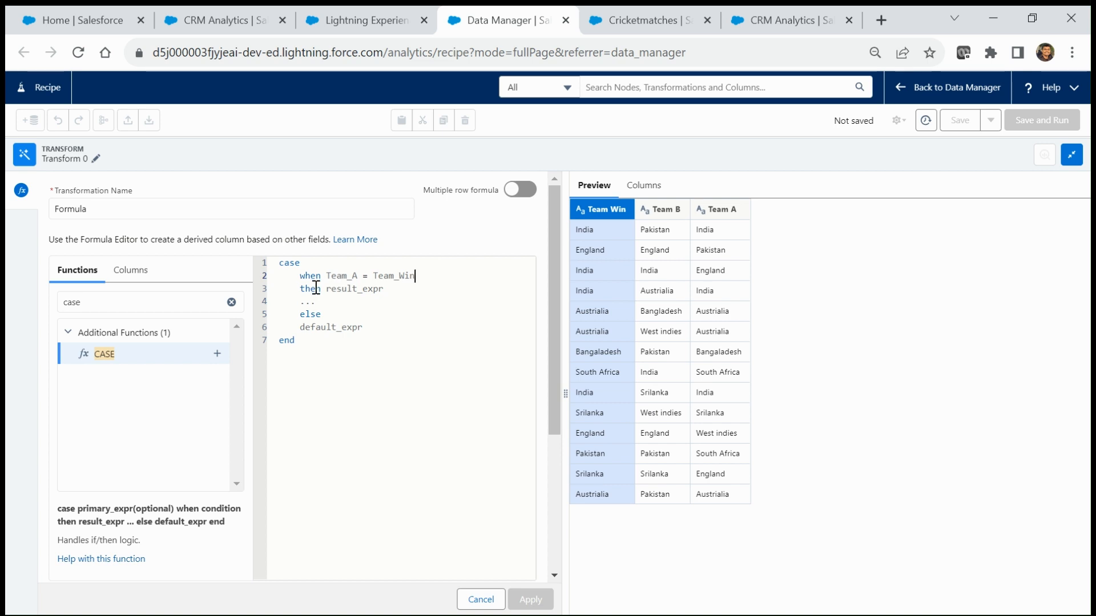
# Step: Make the formula return 'Win' when matched and 'Loss' otherwise
pyautogui.doubleClick(343, 290)
pyautogui.write("'")
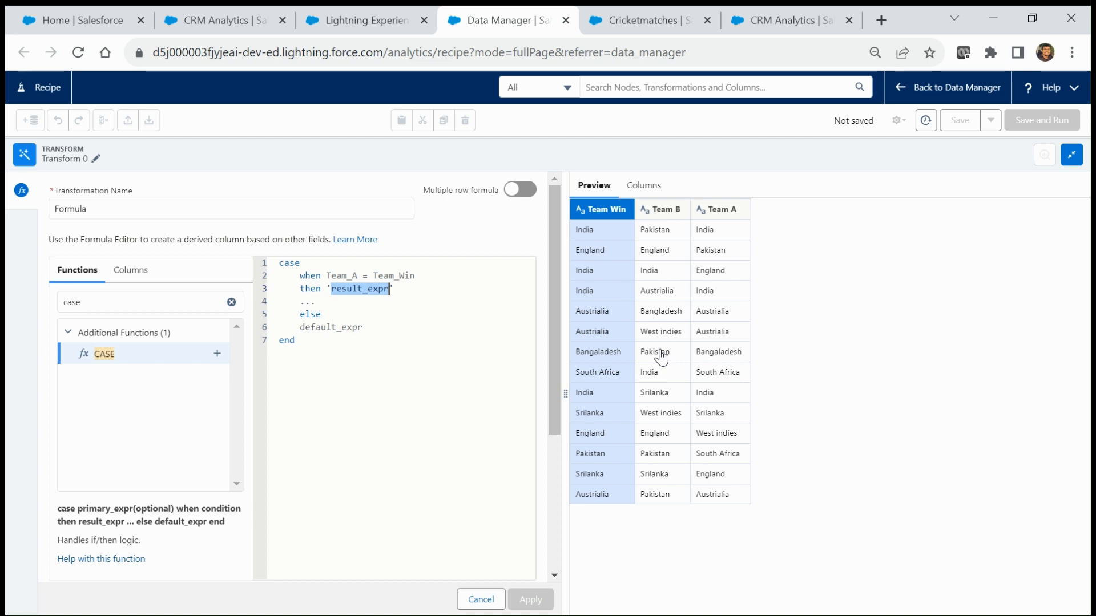
pyautogui.write('ein')
pyautogui.press('BackSpace')
pyautogui.press('BackSpace')
pyautogui.press('BackSpace')
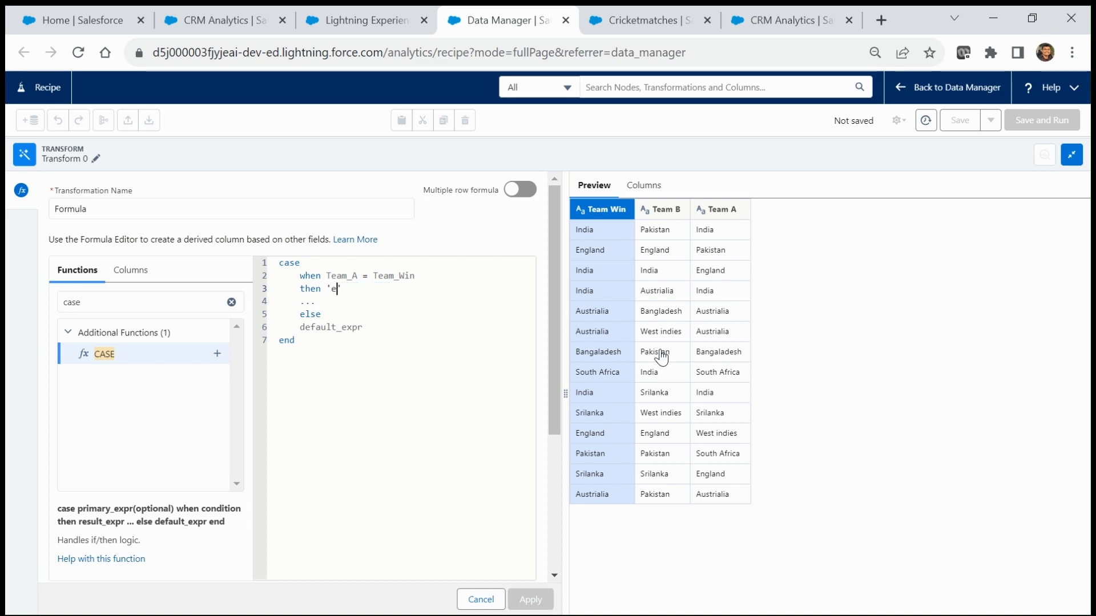
pyautogui.write('Win')
pyautogui.moveTo(328, 303); pyautogui.dragTo(245, 302)
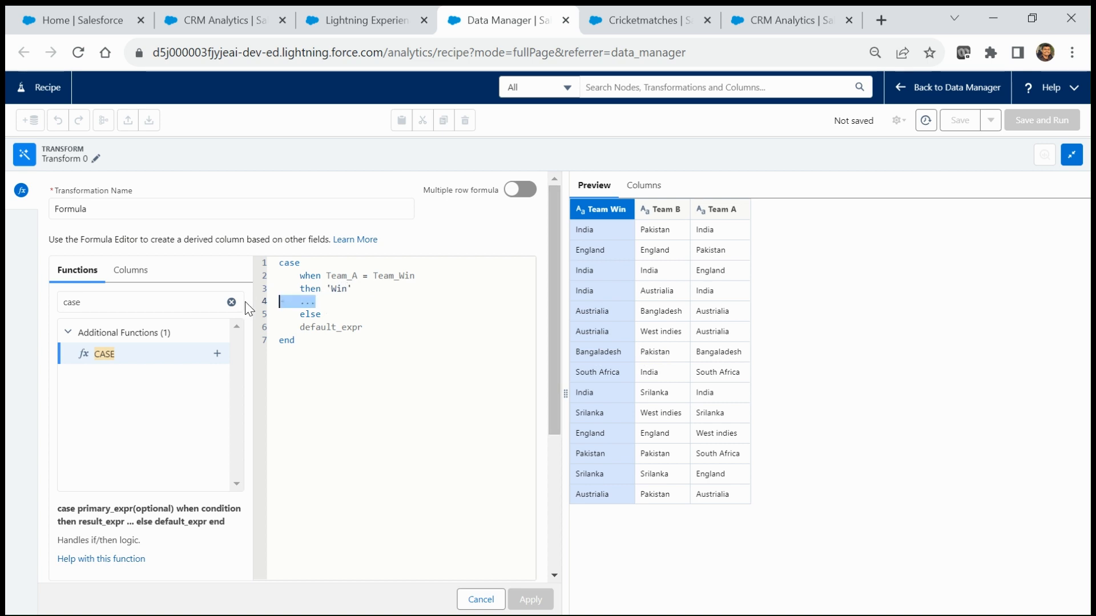
pyautogui.press('BackSpace')
pyautogui.press('BackSpace')
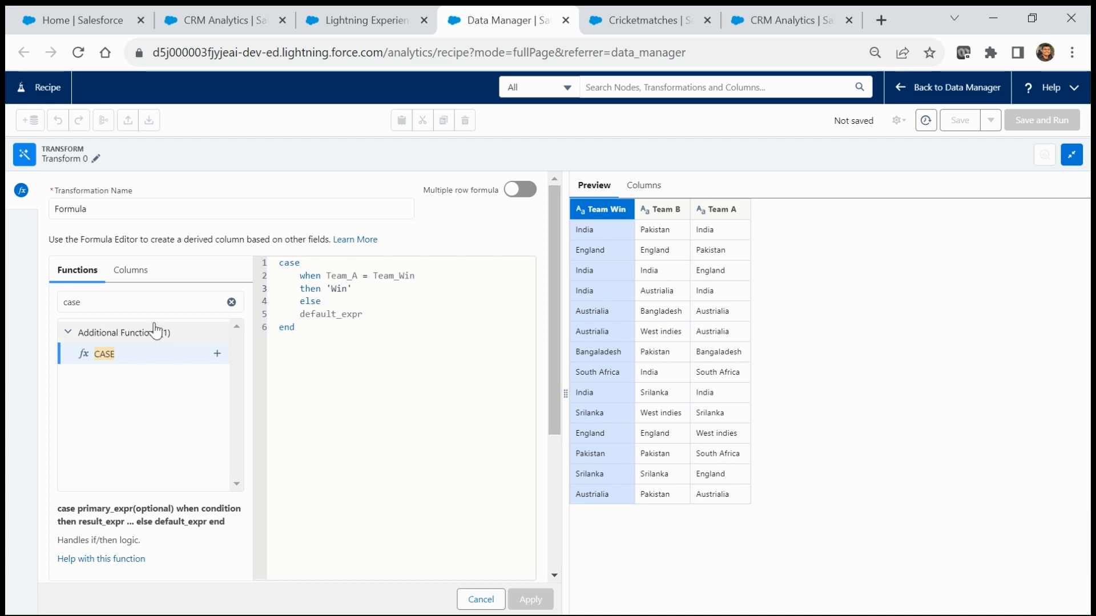
pyautogui.doubleClick(327, 313)
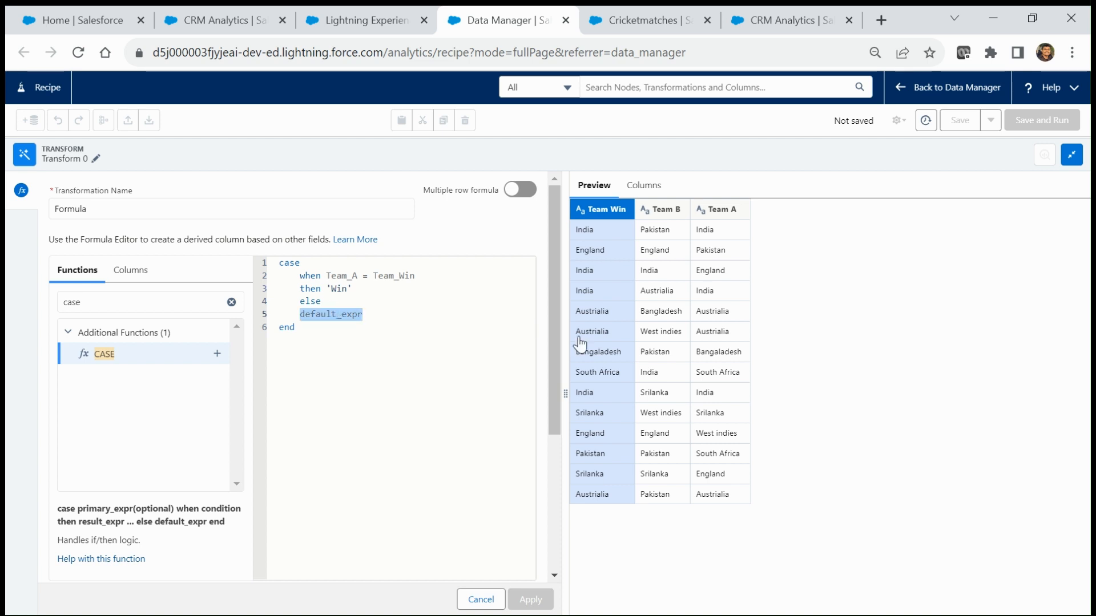
pyautogui.write("'Loss")
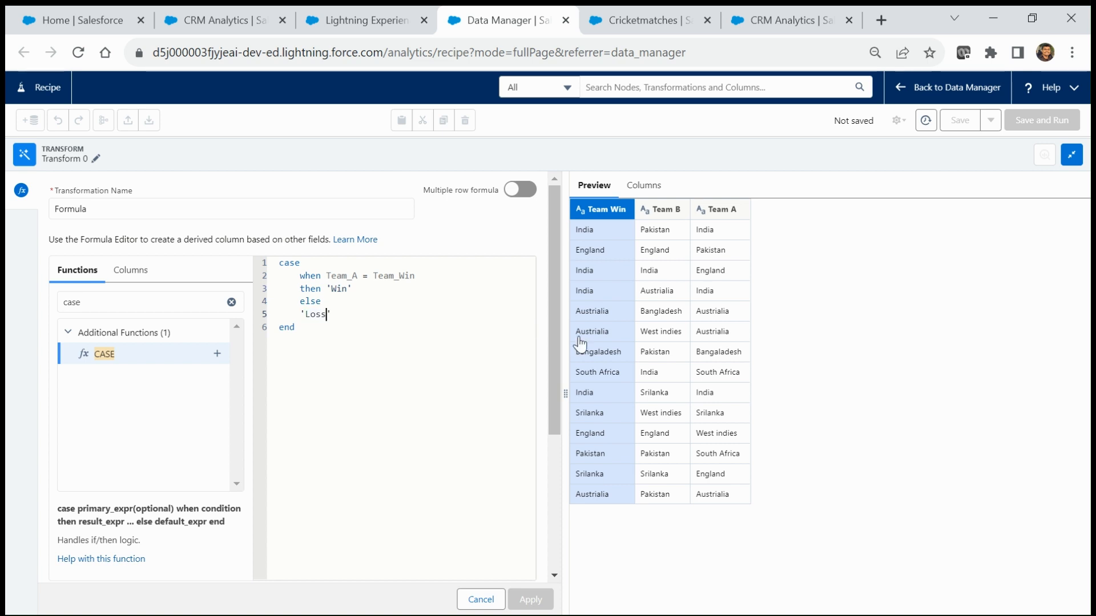
pyautogui.click(355, 277)
pyautogui.click(318, 301)
pyautogui.click(341, 309)
# Step: Set the formula's output type to Text and its column label to 'Team A Win/Loss'
pyautogui.moveTo(557, 347); pyautogui.dragTo(559, 508)
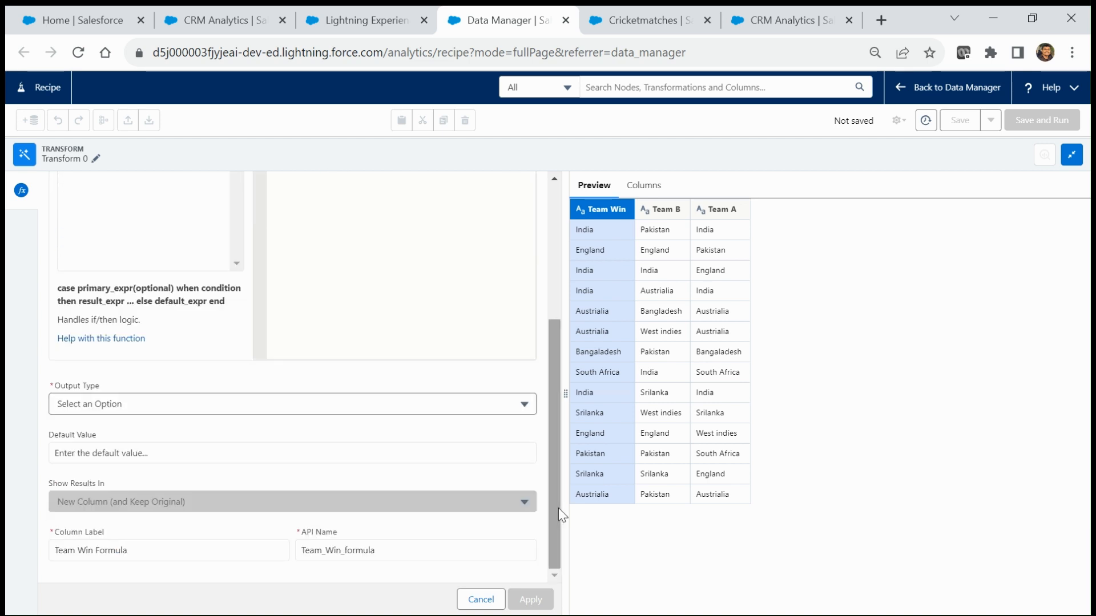
pyautogui.click(136, 401)
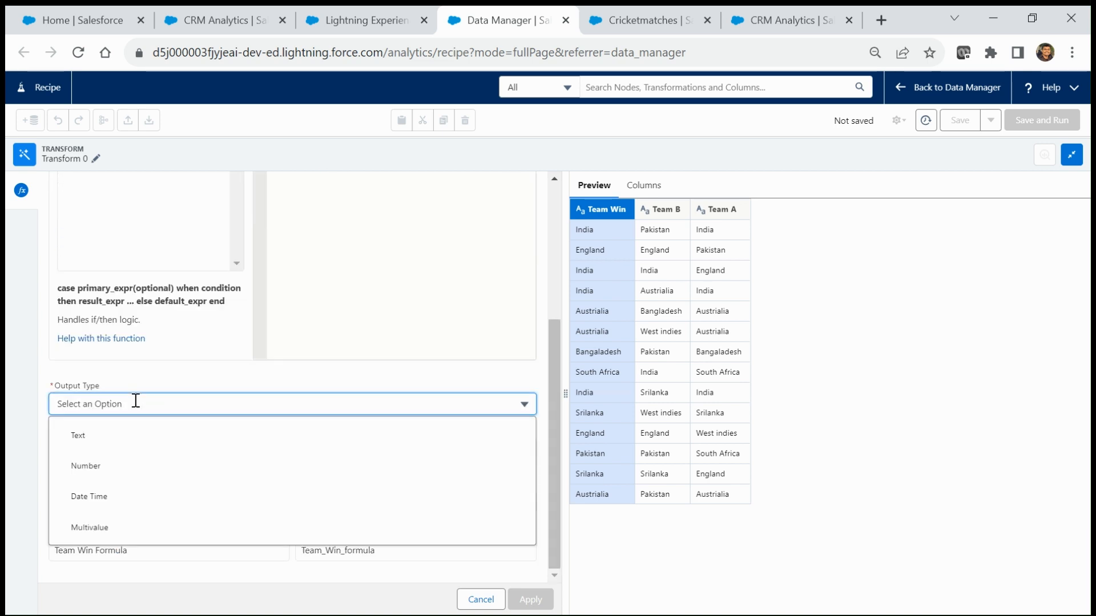
pyautogui.click(90, 438)
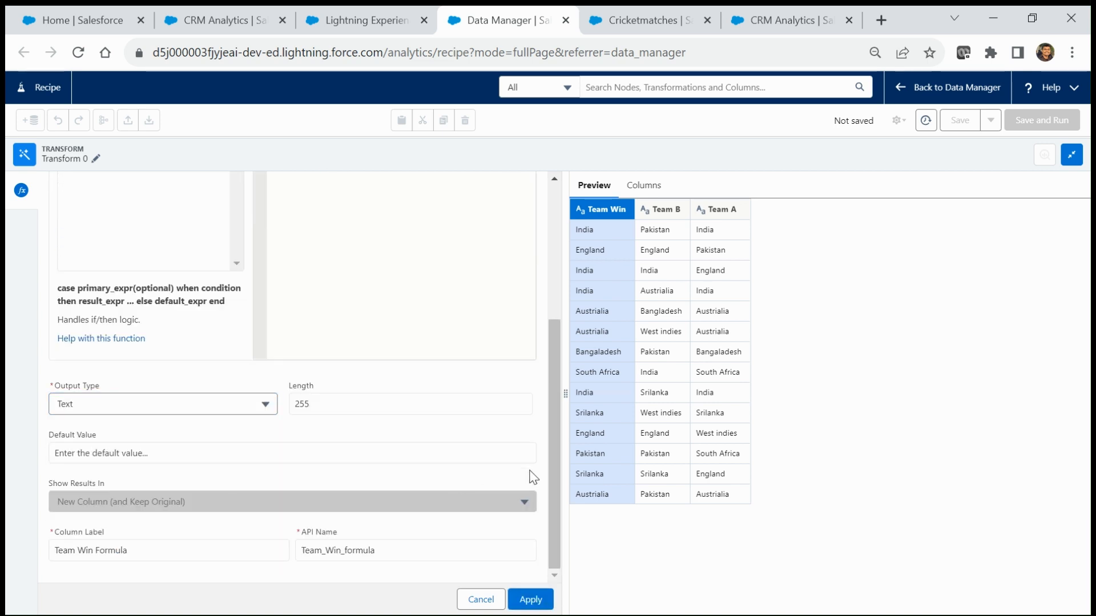
pyautogui.click(156, 548)
pyautogui.moveTo(162, 549); pyautogui.dragTo(7, 554)
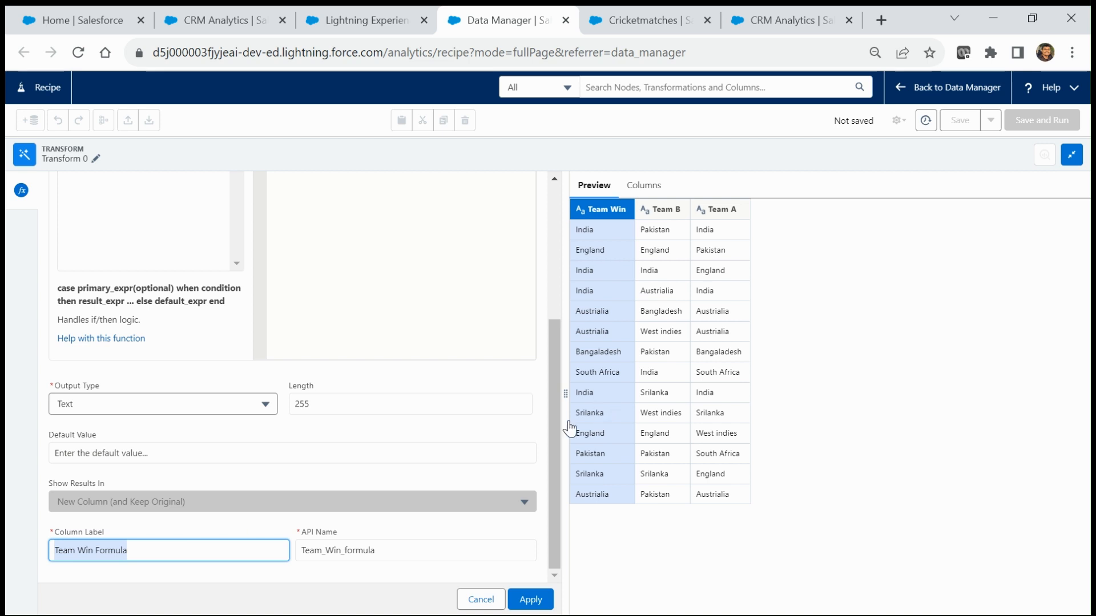
pyautogui.moveTo(550, 427); pyautogui.dragTo(540, 266)
pyautogui.scroll(-5, 540, 266)
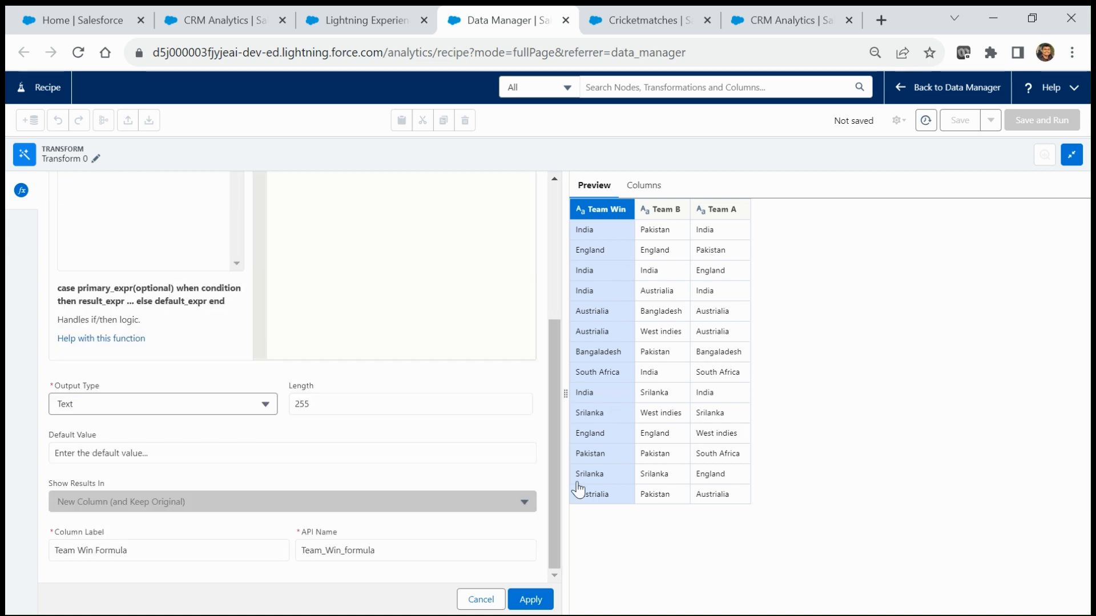
pyautogui.click(79, 552)
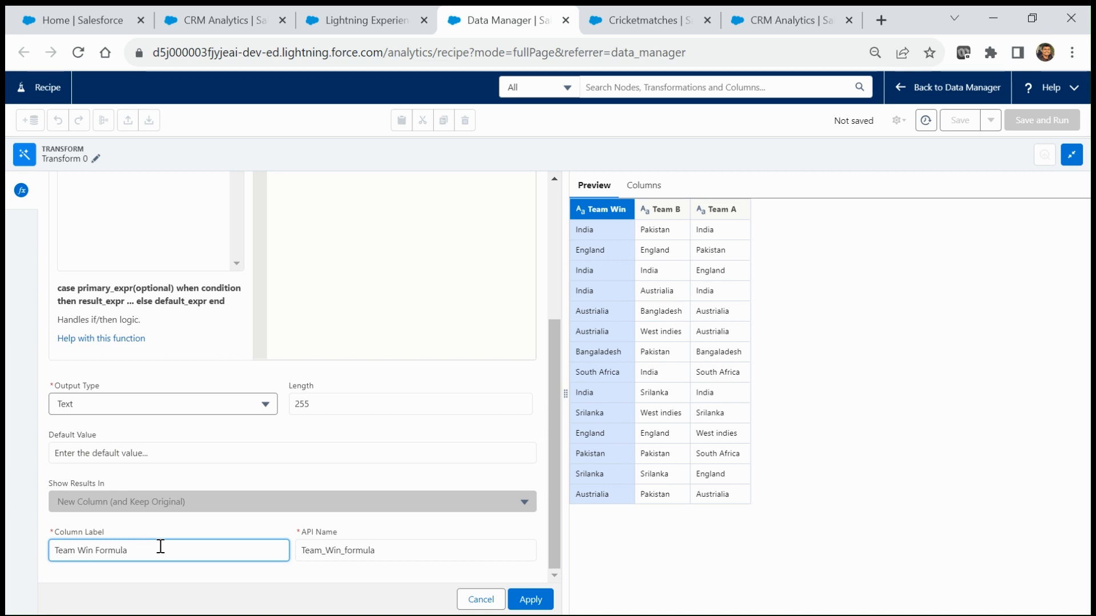
pyautogui.write('A')
pyautogui.press('BackSpace')
pyautogui.press('BackSpace')
# Step: Set the API name to Team_A_Win_Loss and copy the CASE formula
pyautogui.click(372, 551)
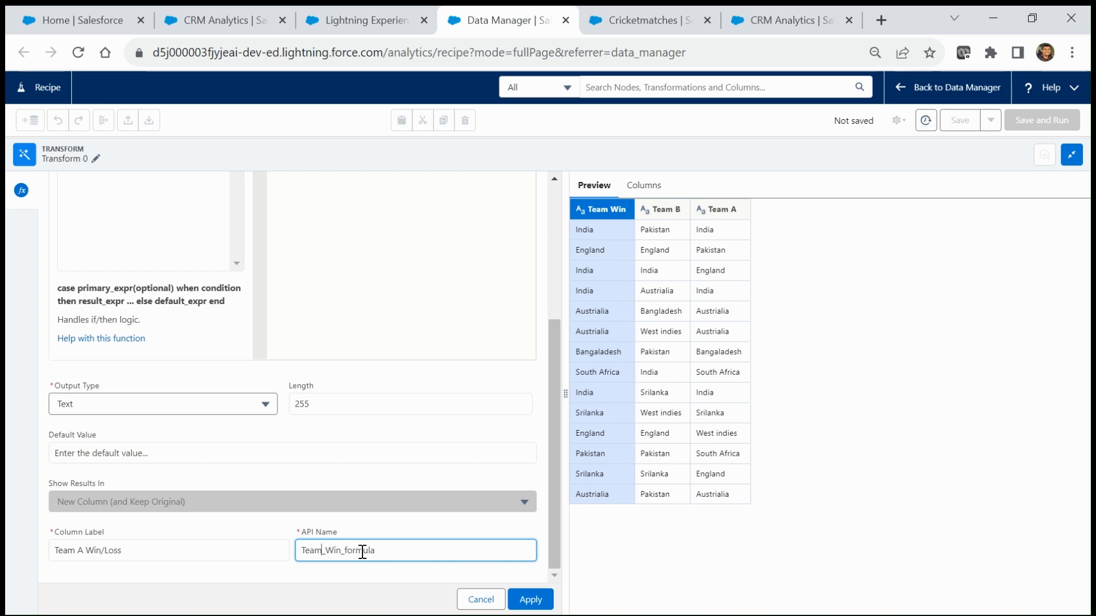
pyautogui.write('_A')
pyautogui.press('BackSpace')
pyautogui.write('Loss')
pyautogui.moveTo(377, 554); pyautogui.dragTo(270, 548)
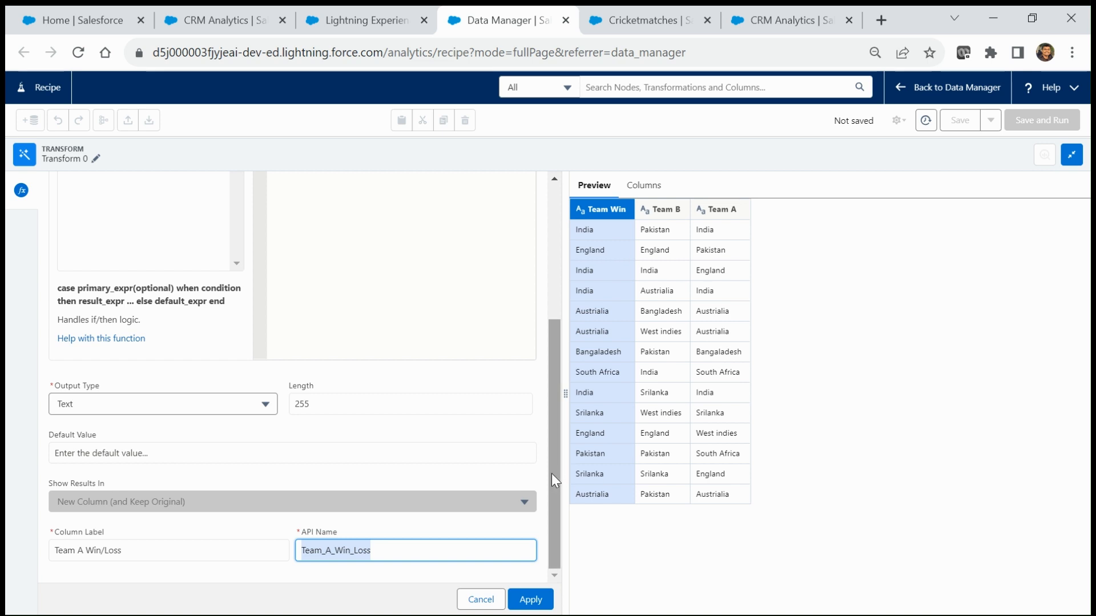
pyautogui.scroll(5, 549, 463)
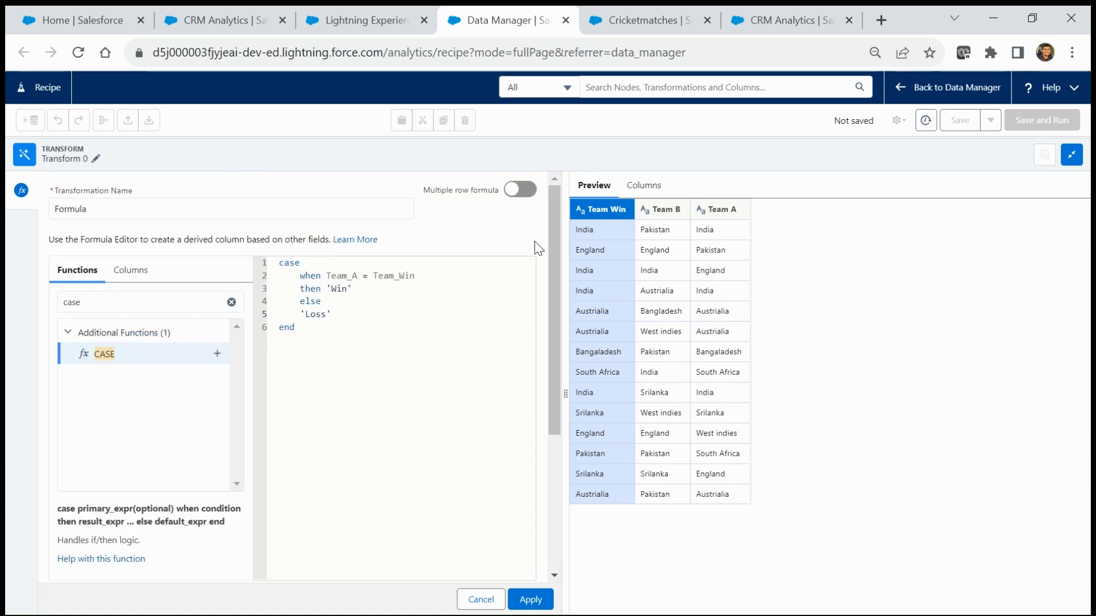
pyautogui.click(318, 328)
pyautogui.moveTo(315, 331); pyautogui.dragTo(275, 267)
pyautogui.hotkey('ctrl', 'c')
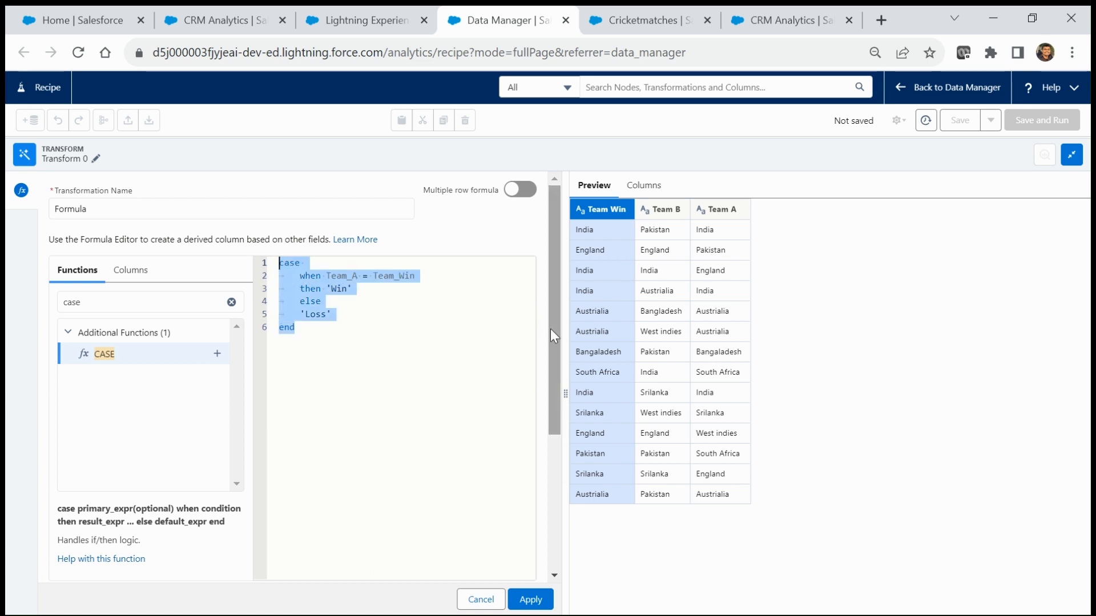
pyautogui.moveTo(550, 329); pyautogui.dragTo(560, 502)
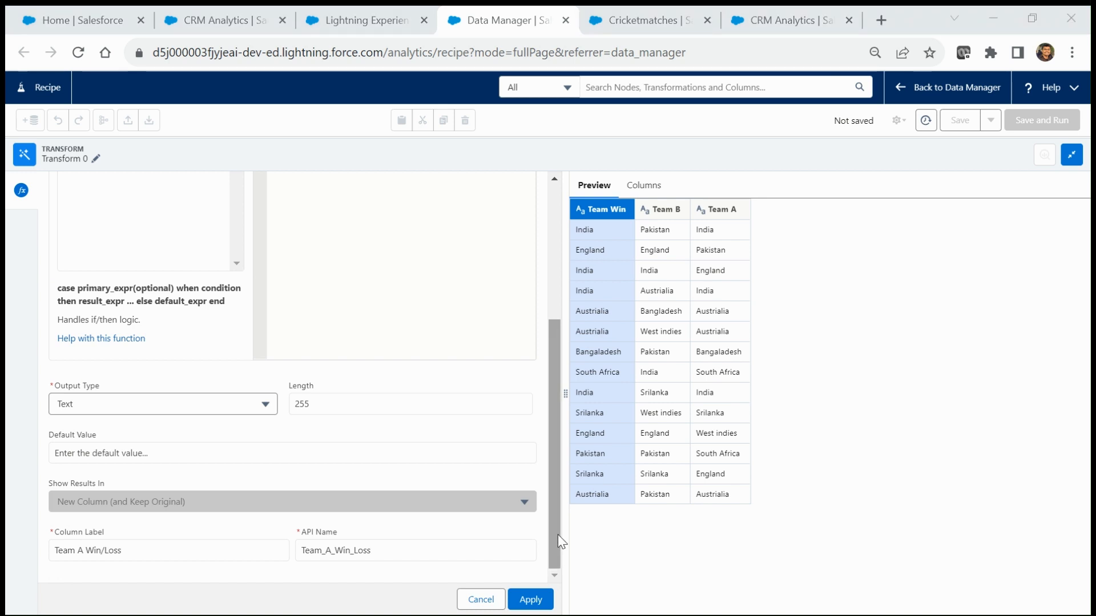
pyautogui.click(552, 550)
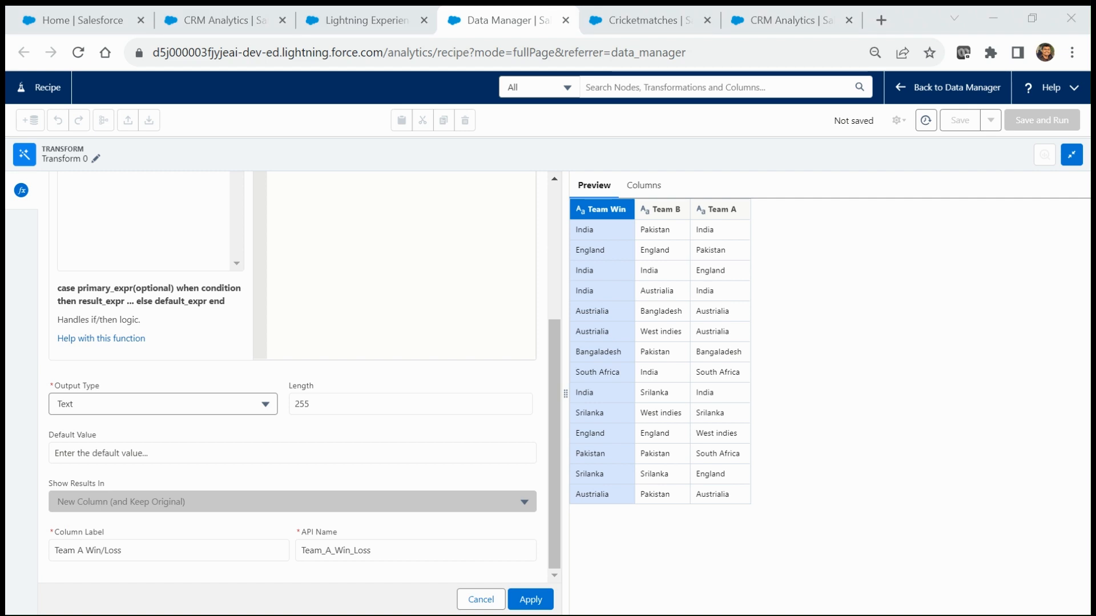
# Step: Apply Team A Win/Loss and paste the CASE formula into a new custom formula
pyautogui.click(531, 599)
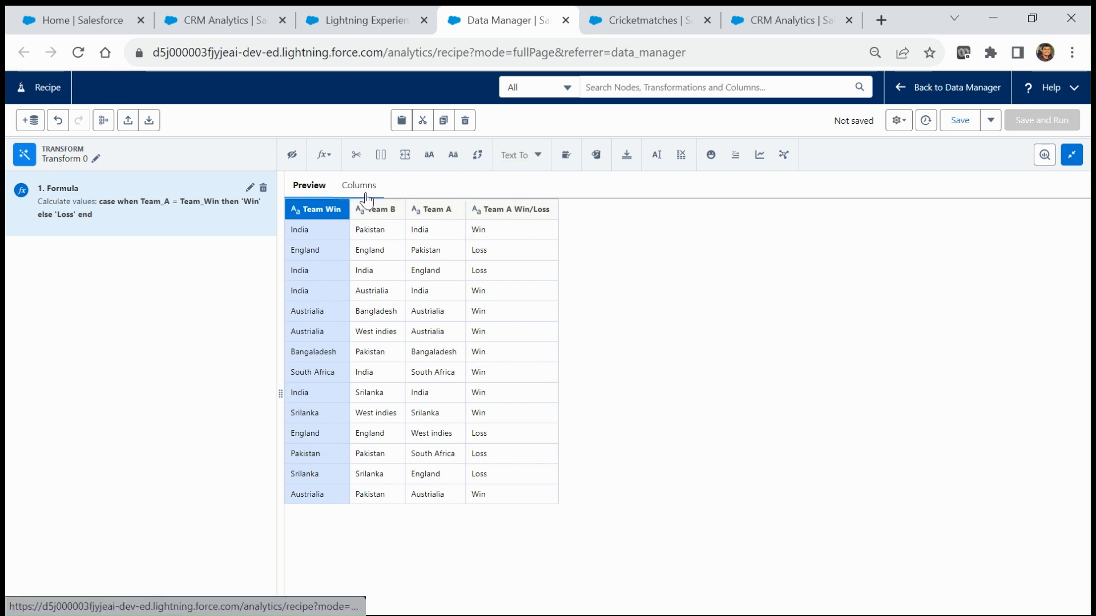
pyautogui.click(323, 160)
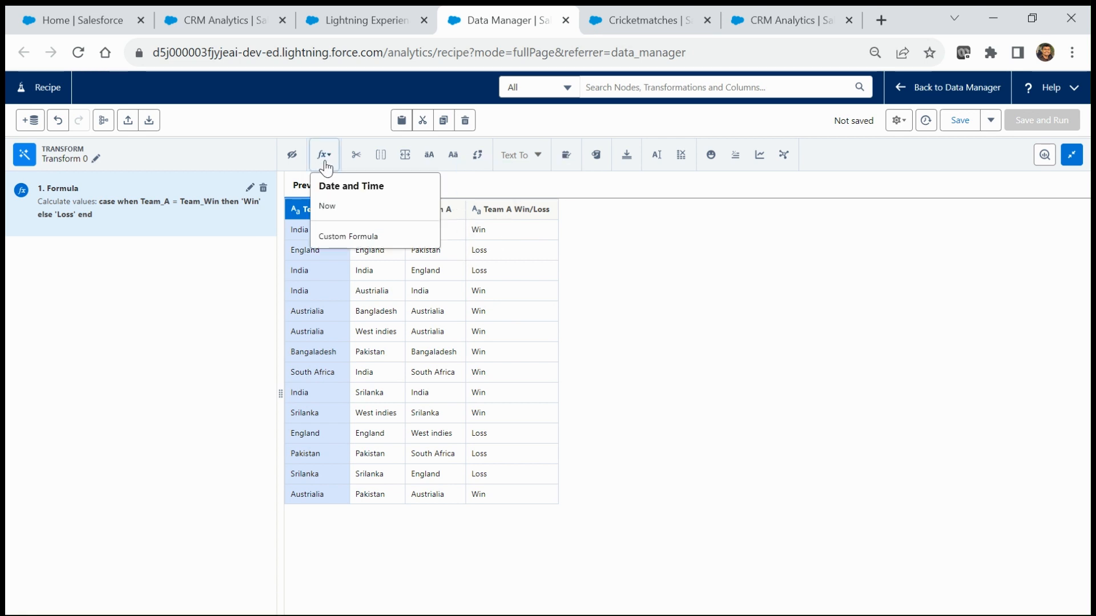
pyautogui.click(345, 237)
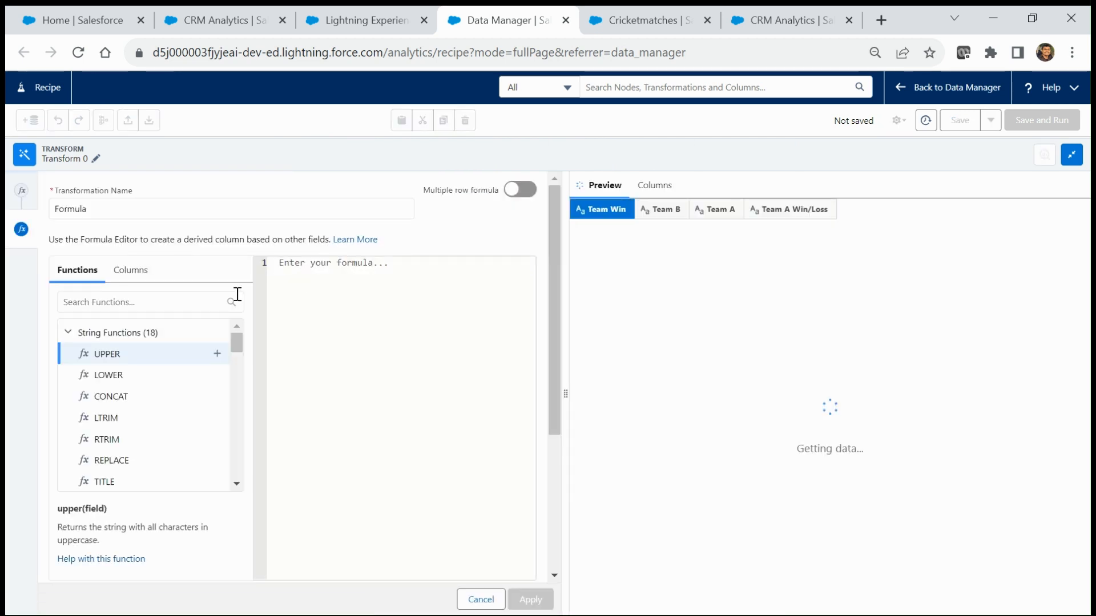
pyautogui.click(310, 285)
pyautogui.hotkey('ctrl', 'v')
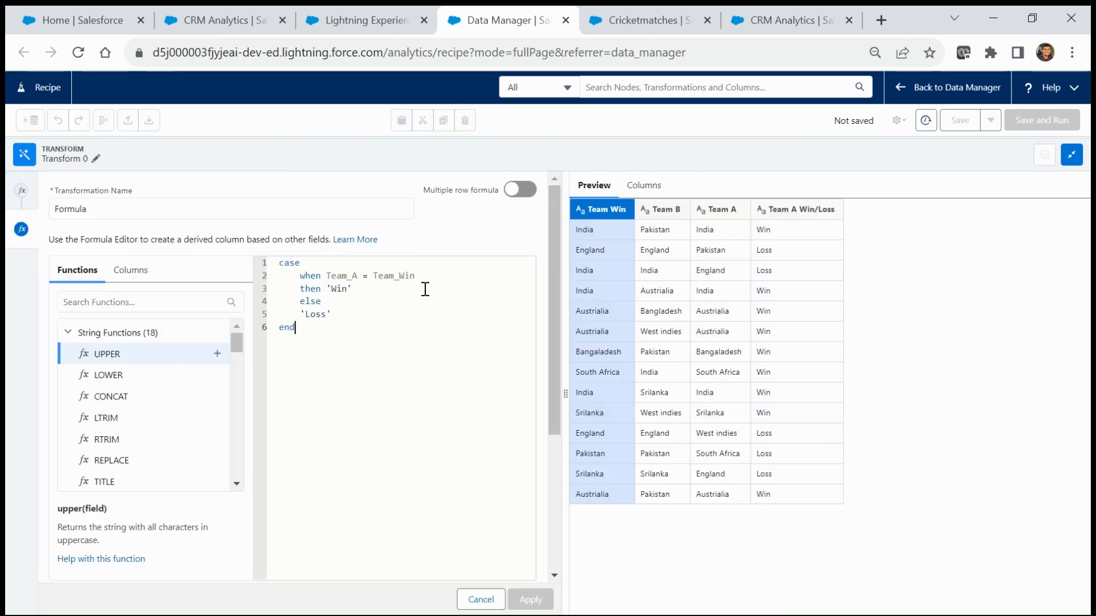
# Step: Change Team_A to Team_B in the pasted formula's condition
pyautogui.click(358, 275)
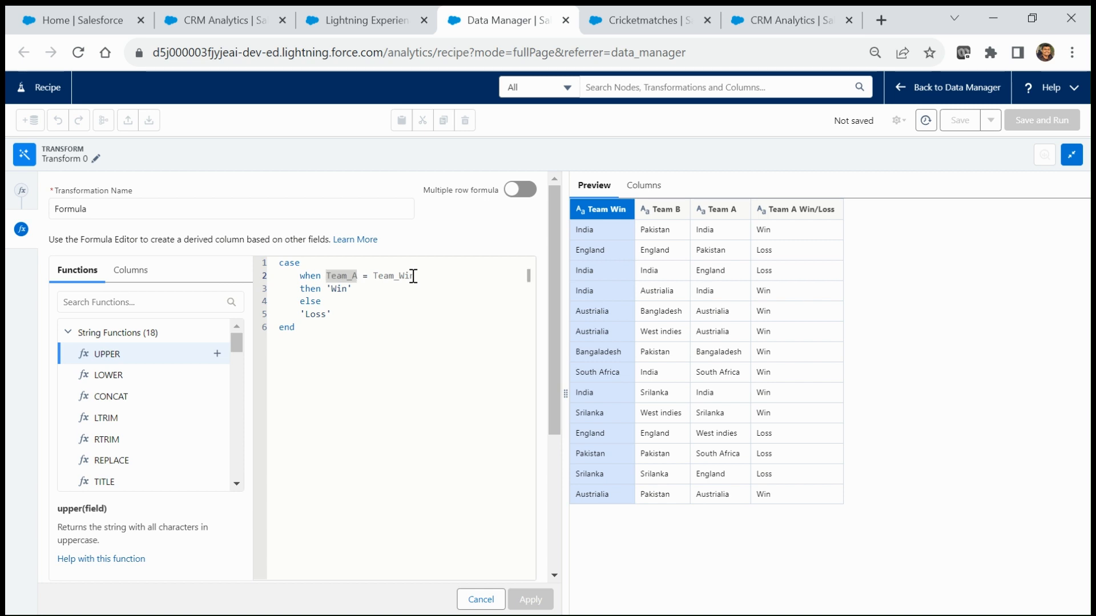
pyautogui.press('BackSpace')
pyautogui.write('B')
pyautogui.moveTo(558, 344); pyautogui.dragTo(568, 481)
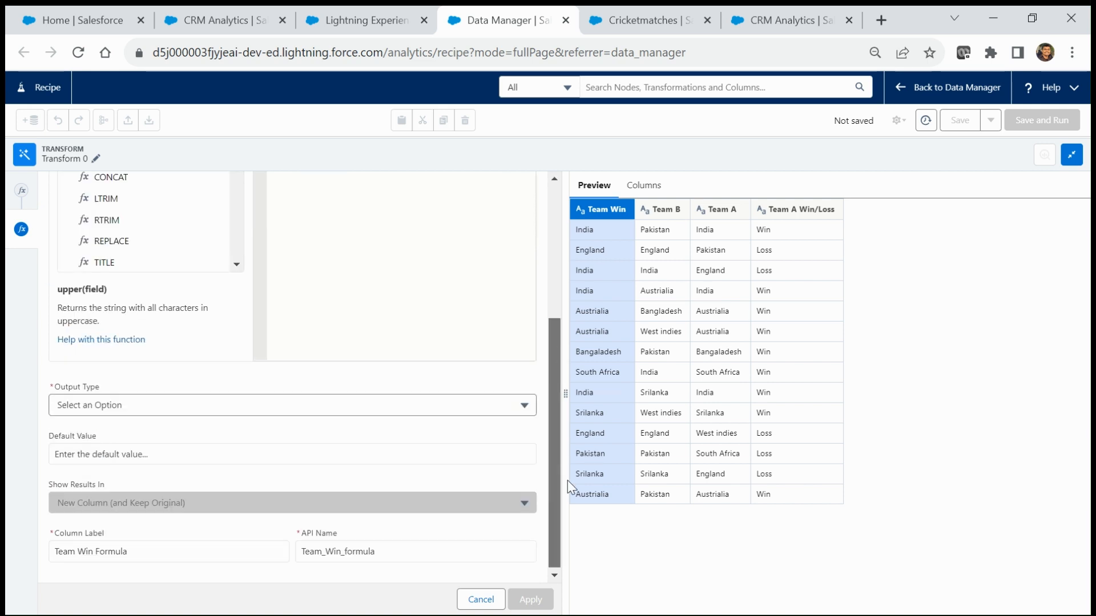
# Step: Set the output type to Text and the API name to Team_B_Win_Loss
pyautogui.click(137, 405)
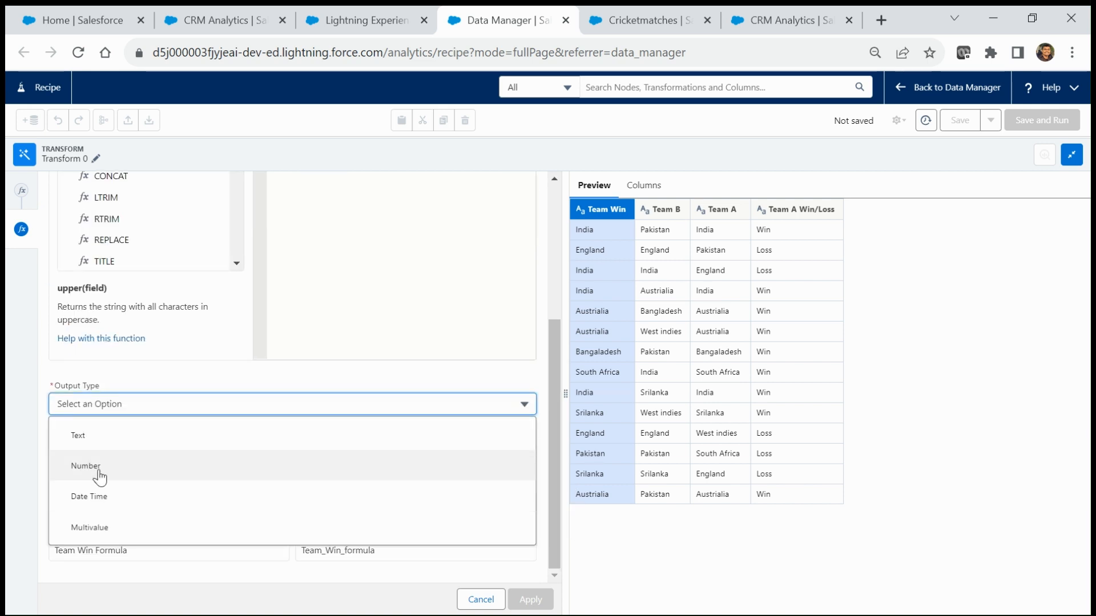
pyautogui.click(80, 437)
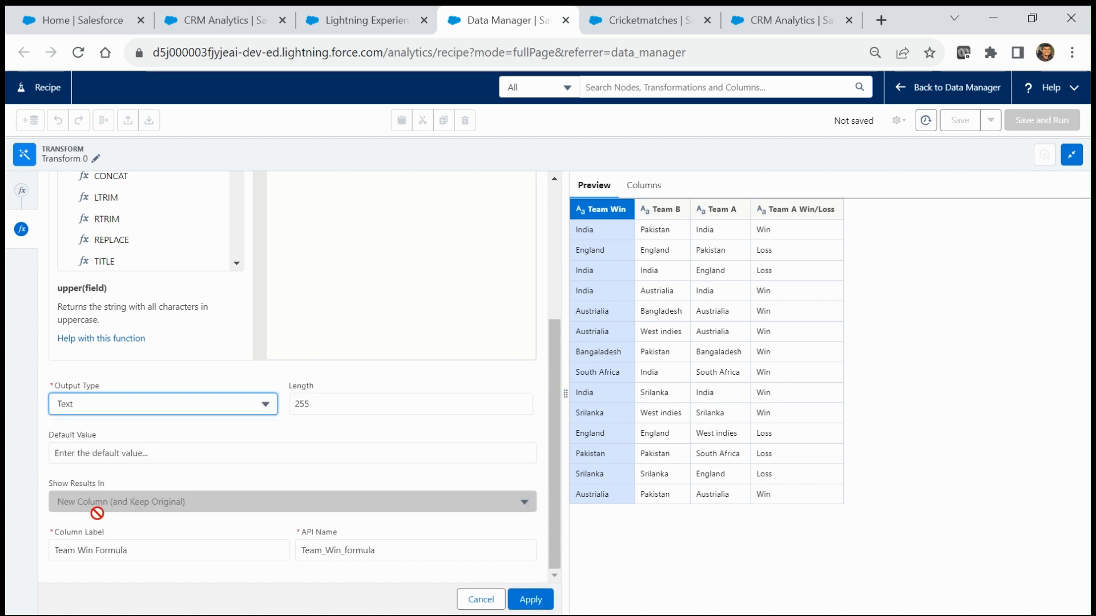
pyautogui.click(150, 554)
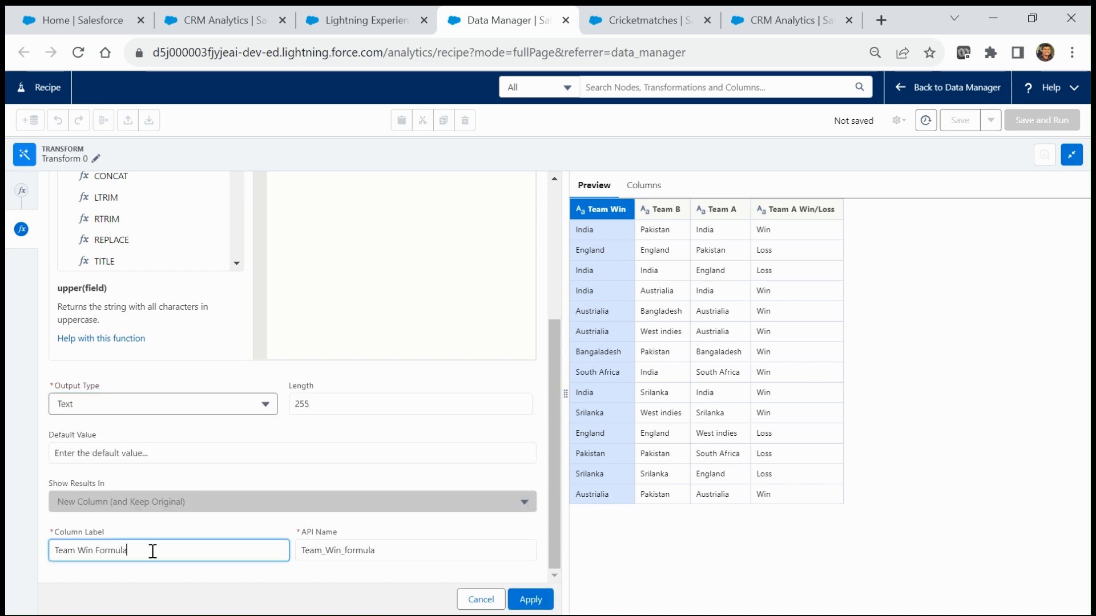
pyautogui.click(390, 554)
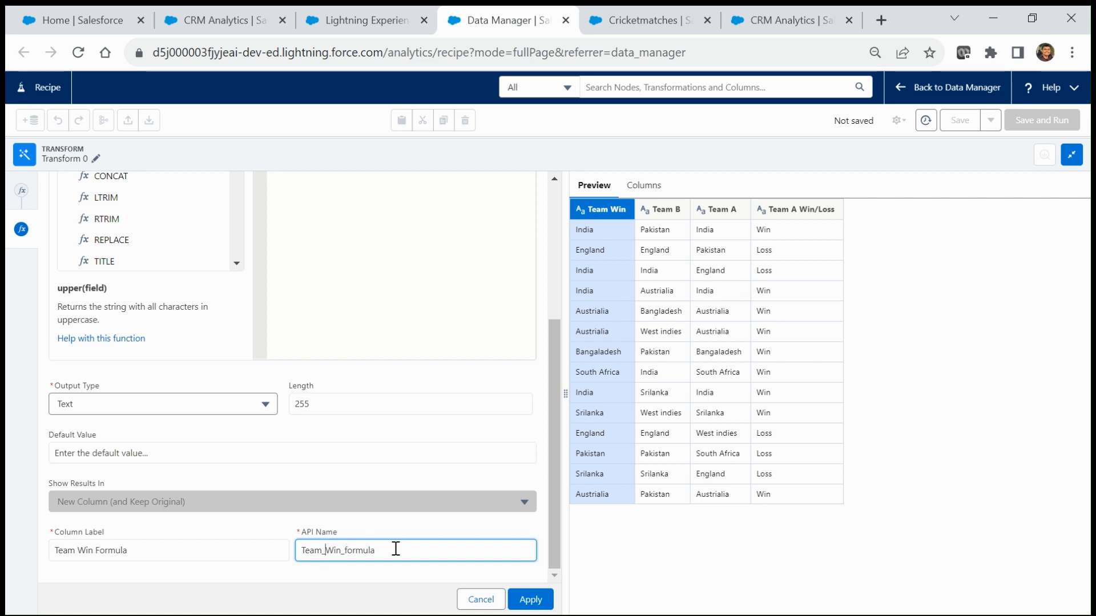
pyautogui.write('B_')
pyautogui.click(395, 550)
pyautogui.press('BackSpace')
pyautogui.press('BackSpace')
pyautogui.write('Loss')
# Step: Label the column 'Team B Win/Loss' and apply the formula
pyautogui.click(138, 554)
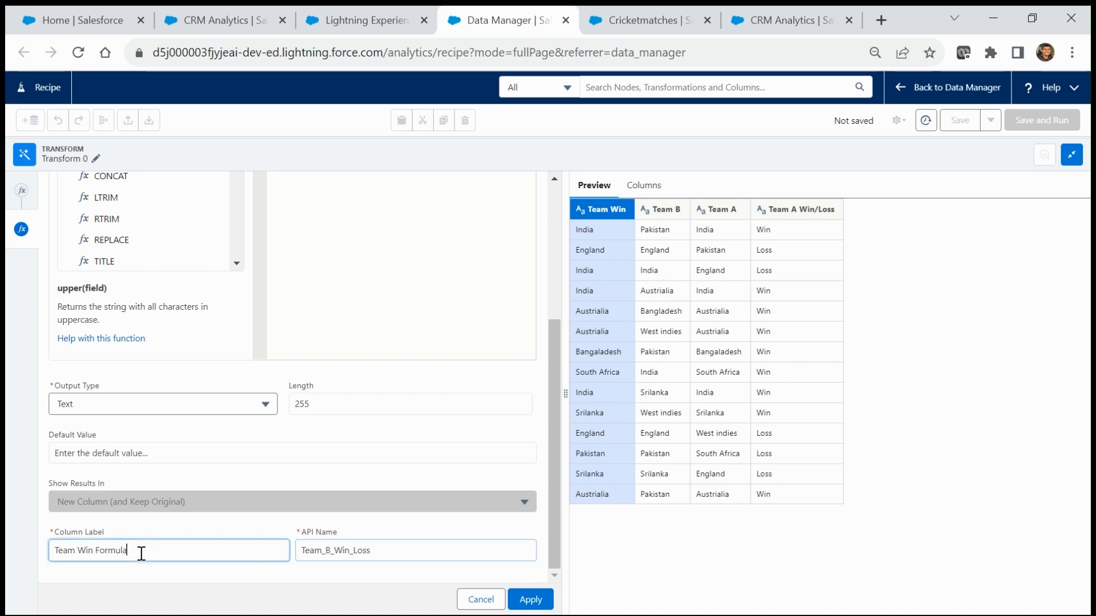
pyautogui.click(76, 550)
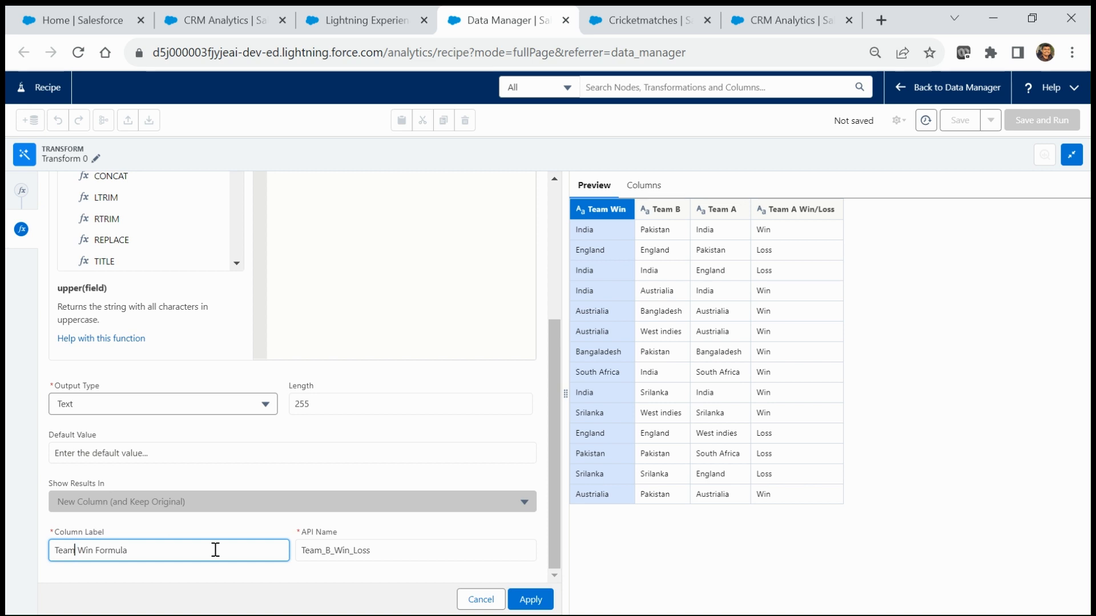
pyautogui.write('B')
pyautogui.press('BackSpace')
pyautogui.press('BackSpace')
pyautogui.press('BackSpace')
pyautogui.write('/Lo')
pyautogui.click(527, 600)
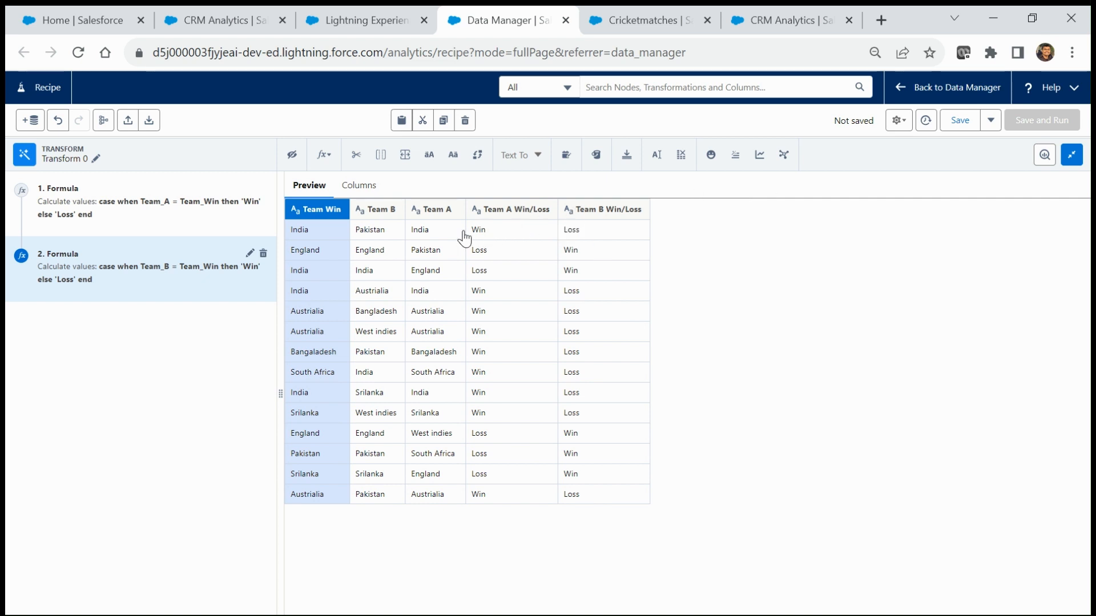
# Step: Check the Team A, Team Win and both Win/Loss columns in the preview
pyautogui.click(420, 233)
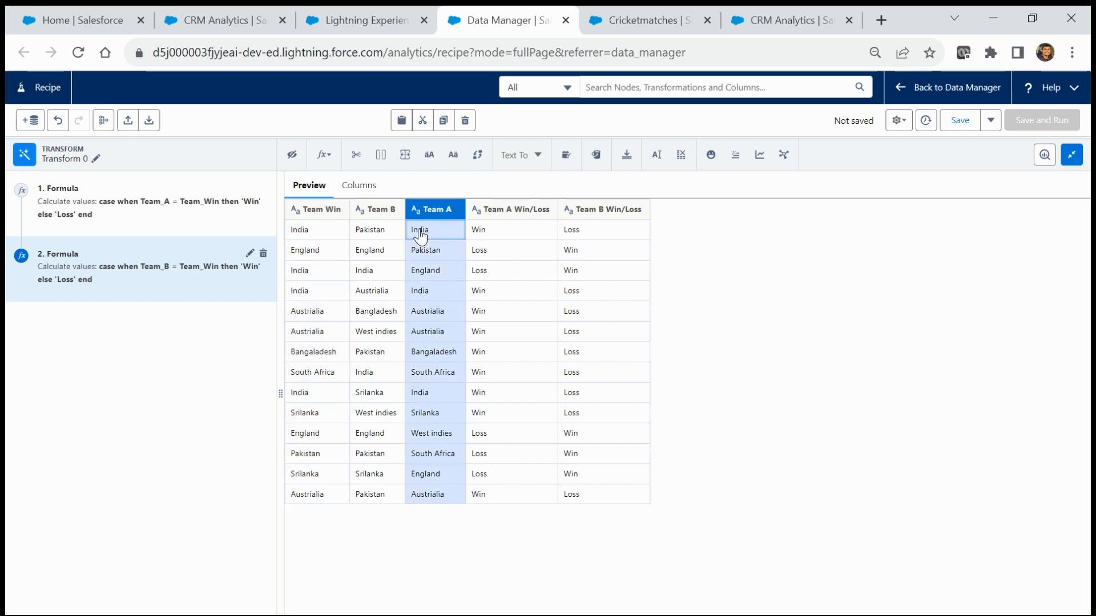
pyautogui.click(307, 234)
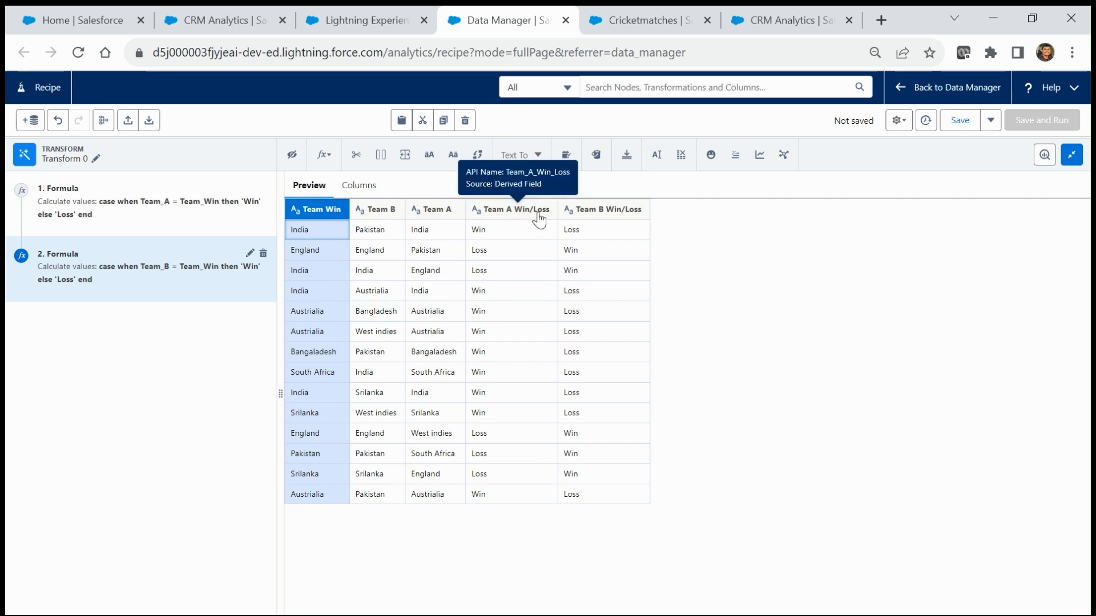
pyautogui.click(501, 233)
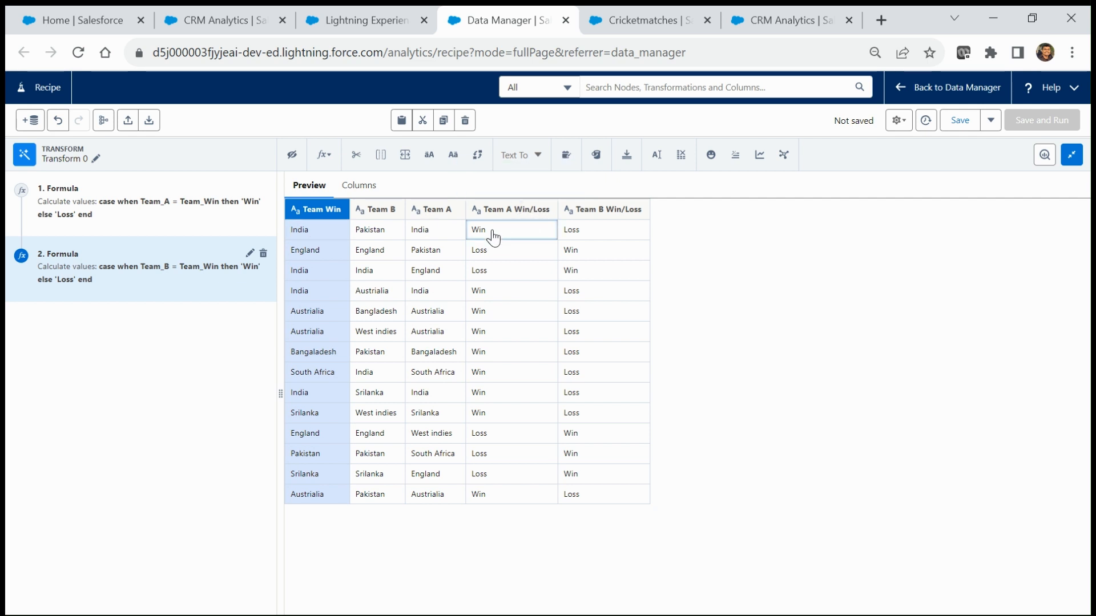
pyautogui.click(578, 235)
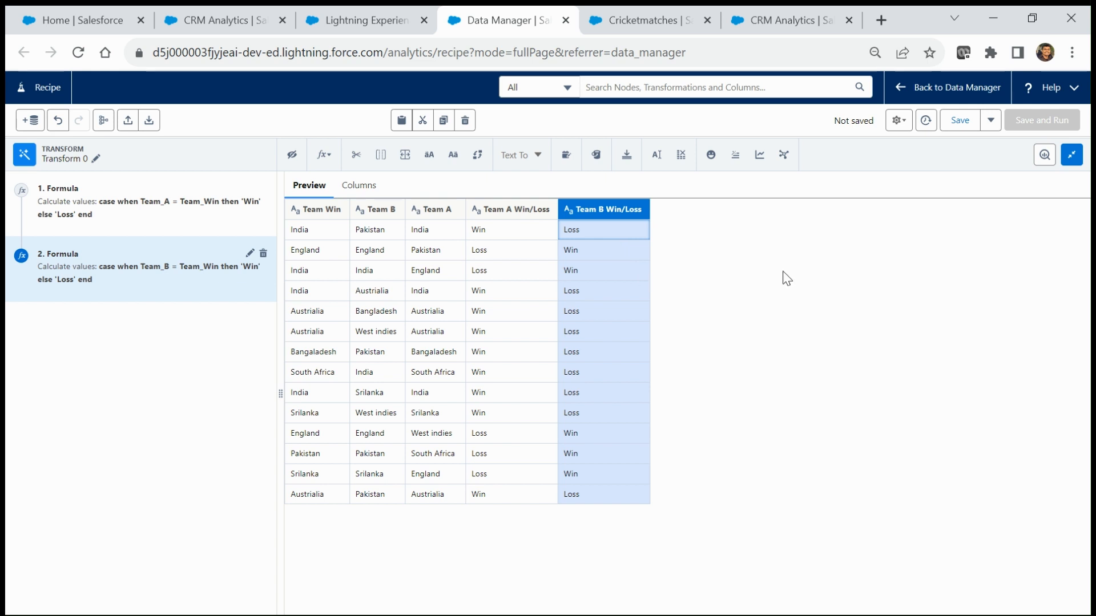
# Step: Collapse the preview and add a Transform node after Transform 0 on the recipe canvas
pyautogui.click(1072, 154)
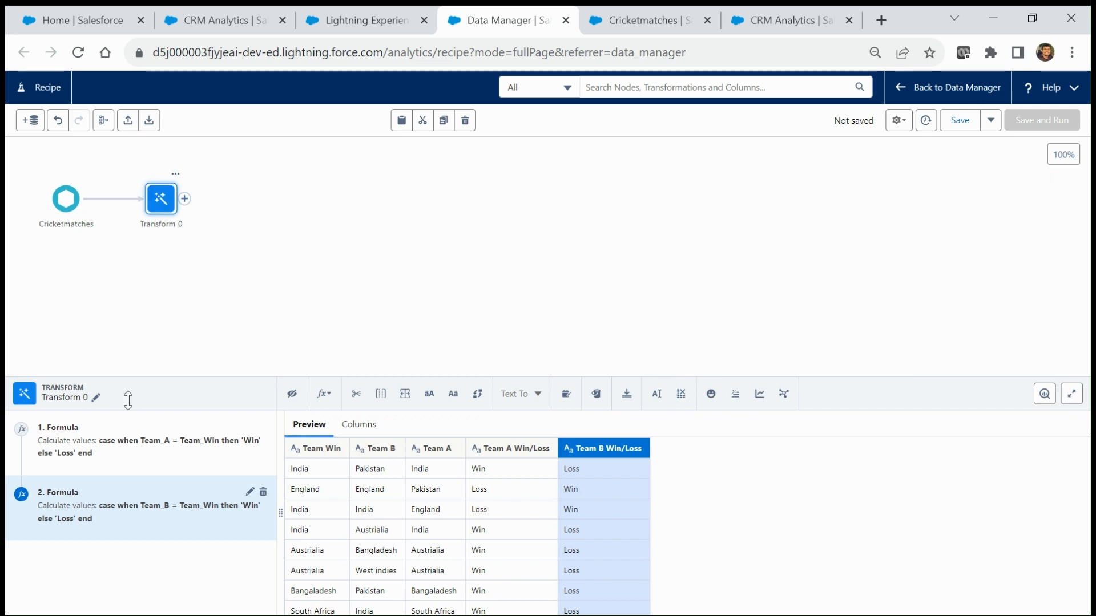
pyautogui.click(184, 199)
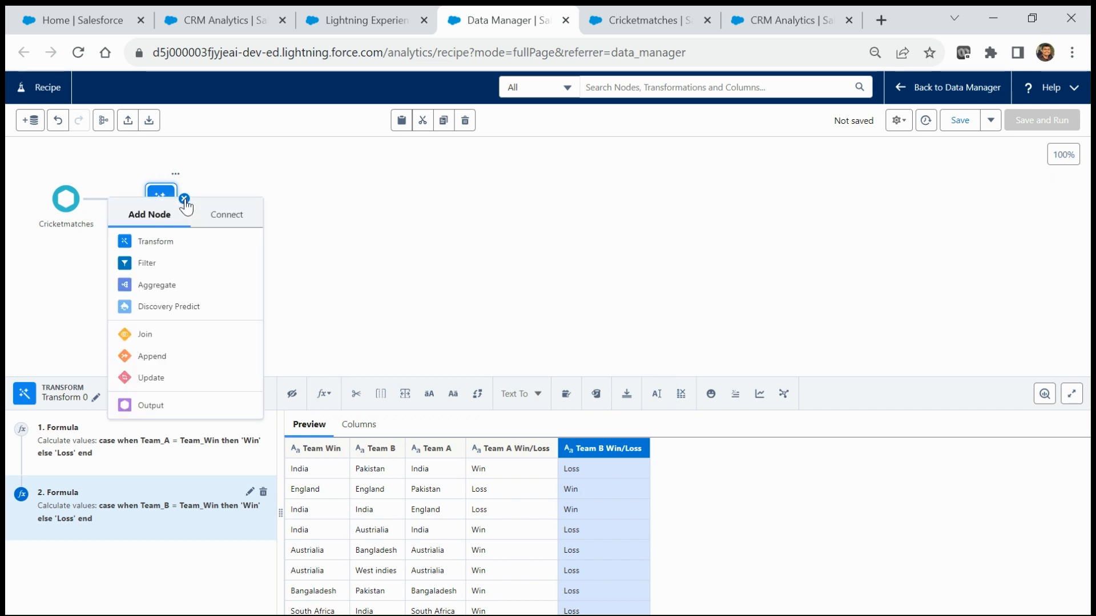
pyautogui.click(295, 274)
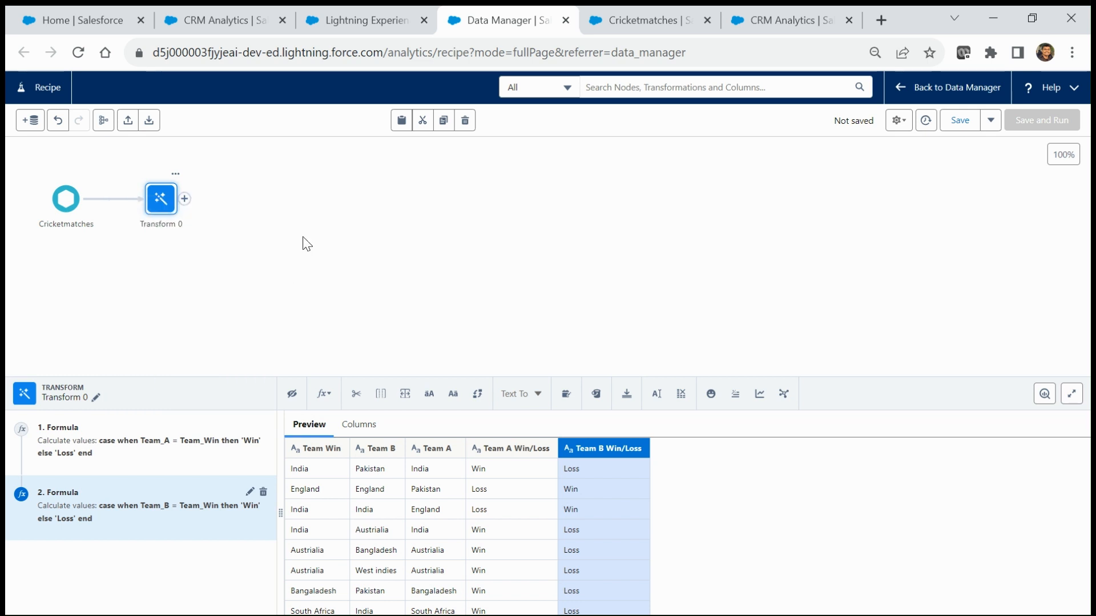
pyautogui.click(184, 200)
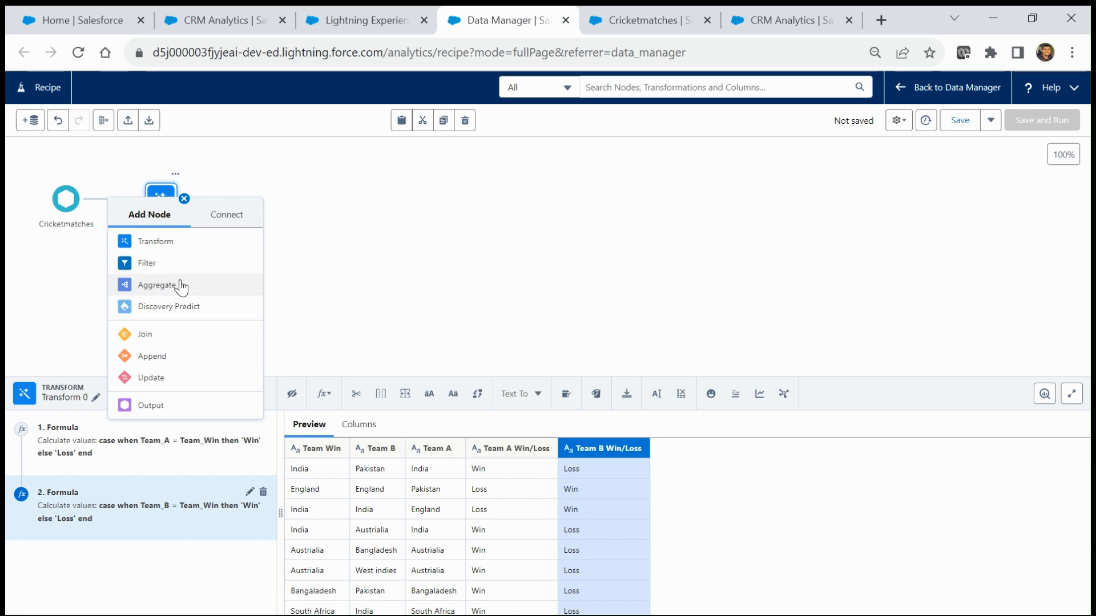
pyautogui.click(153, 243)
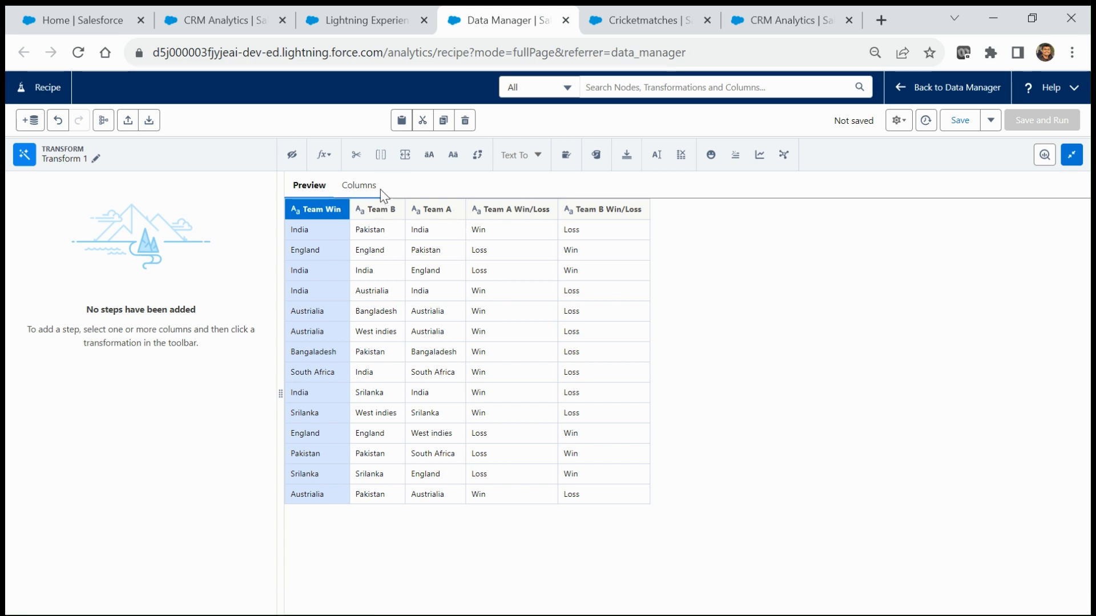
# Step: Select Team Win, Team B and Team B Win/Loss and drop them from Transform 1
pyautogui.keyDown('ctrl'); pyautogui.click(375, 214); pyautogui.keyUp('ctrl')
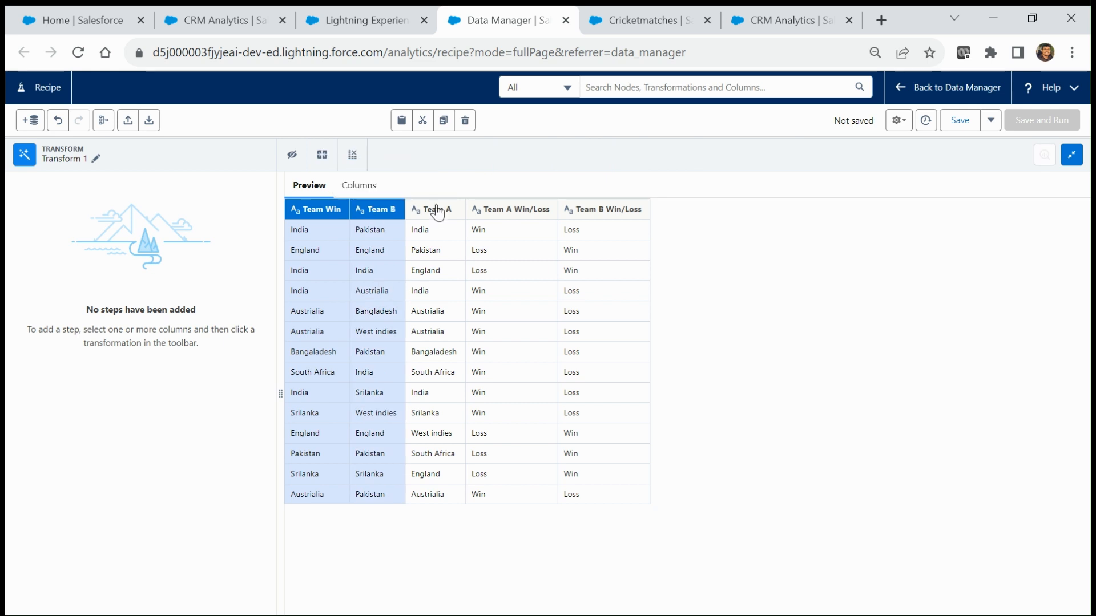
pyautogui.keyDown('ctrl'); pyautogui.click(610, 215); pyautogui.keyUp('ctrl')
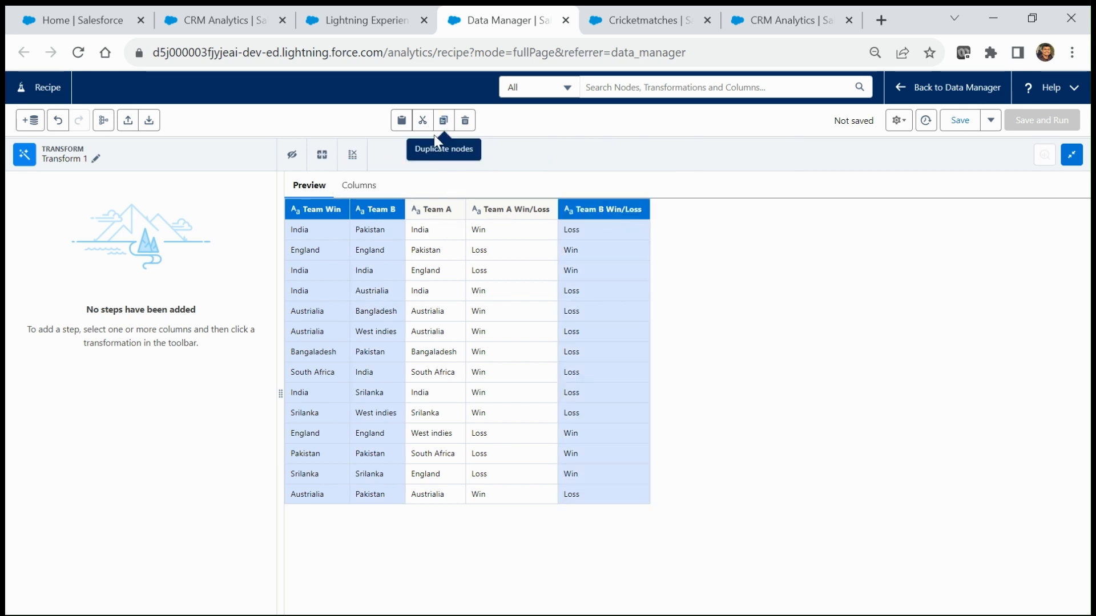
pyautogui.click(352, 157)
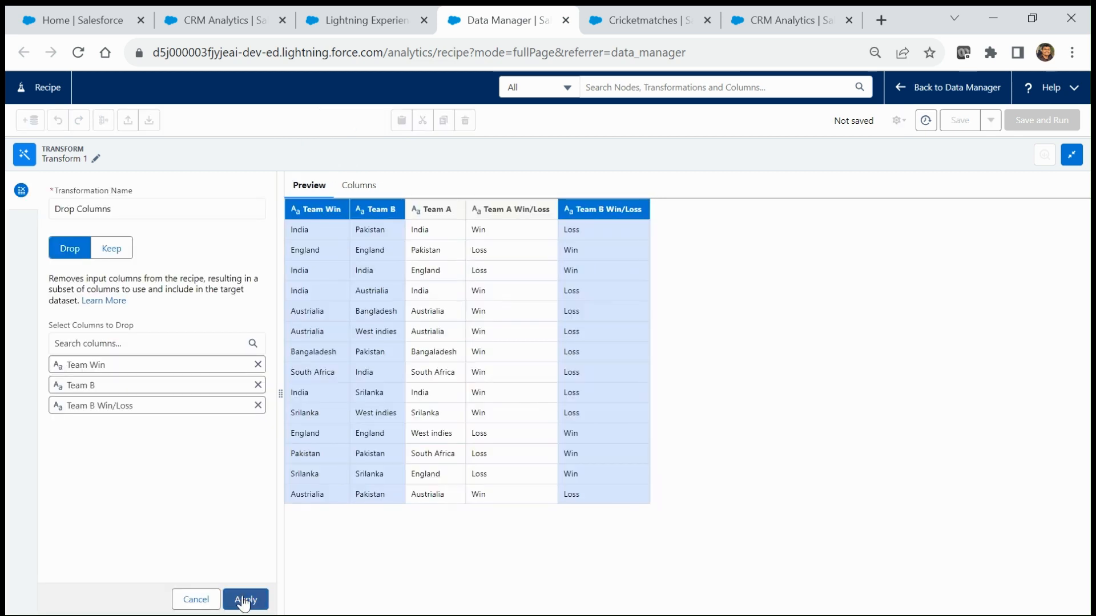
pyautogui.click(245, 601)
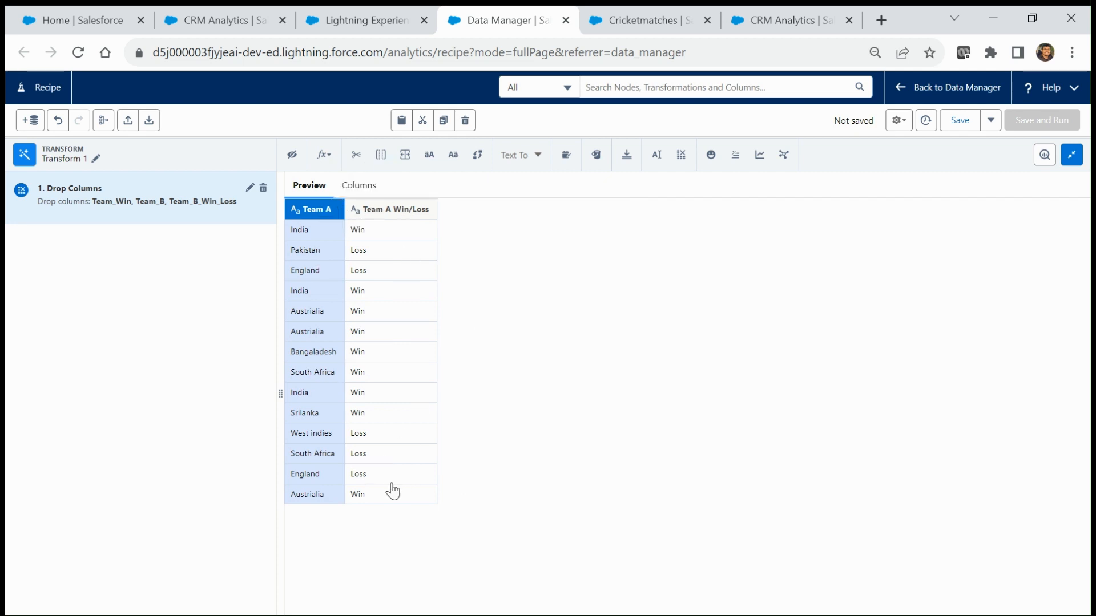
pyautogui.moveTo(371, 217)
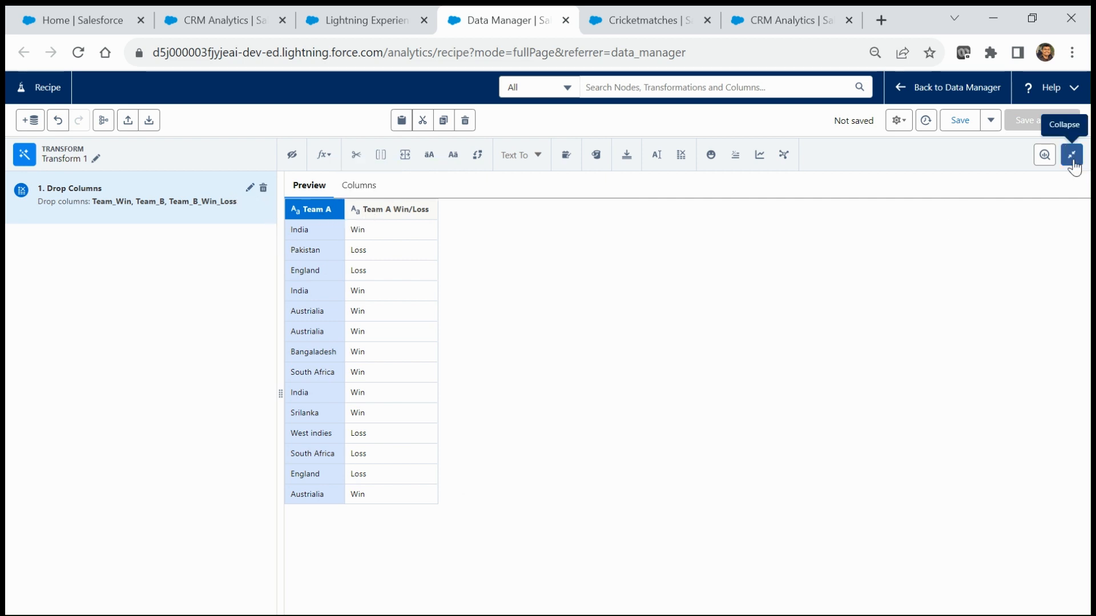
# Step: Rename the second transform node from Transform 1 to 'Get Team A'
pyautogui.click(1072, 161)
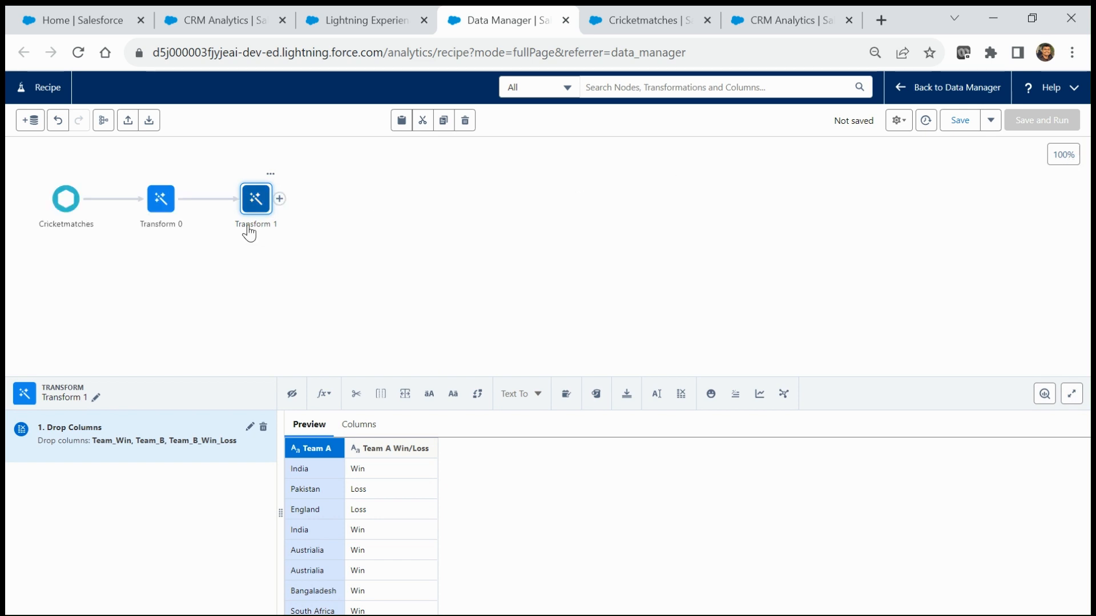
pyautogui.click(96, 398)
pyautogui.moveTo(184, 341); pyautogui.dragTo(60, 348)
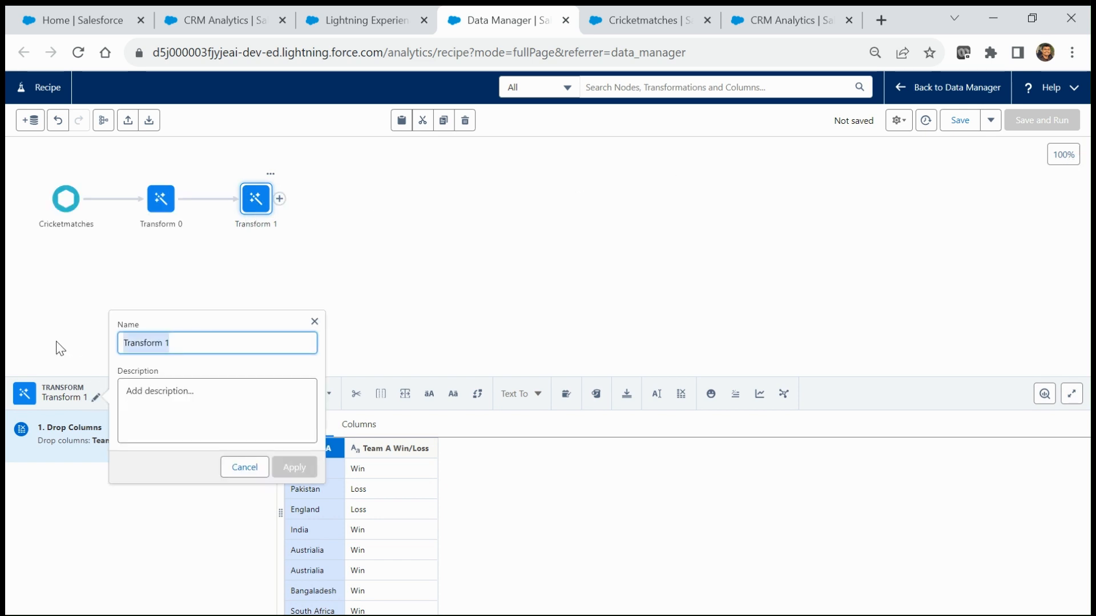
pyautogui.write('Get Team A')
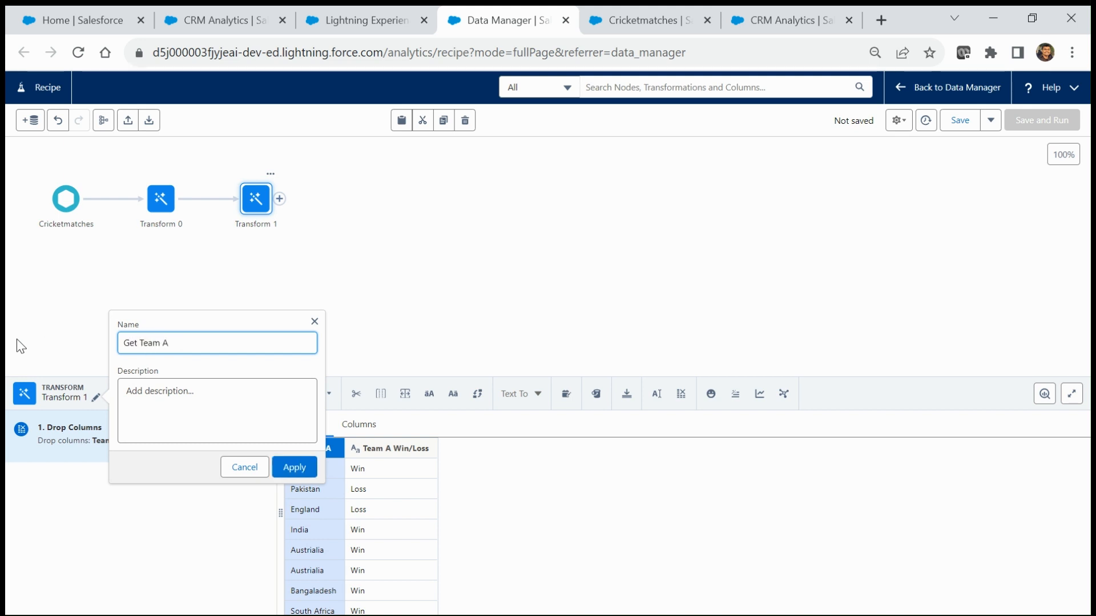
pyautogui.click(295, 466)
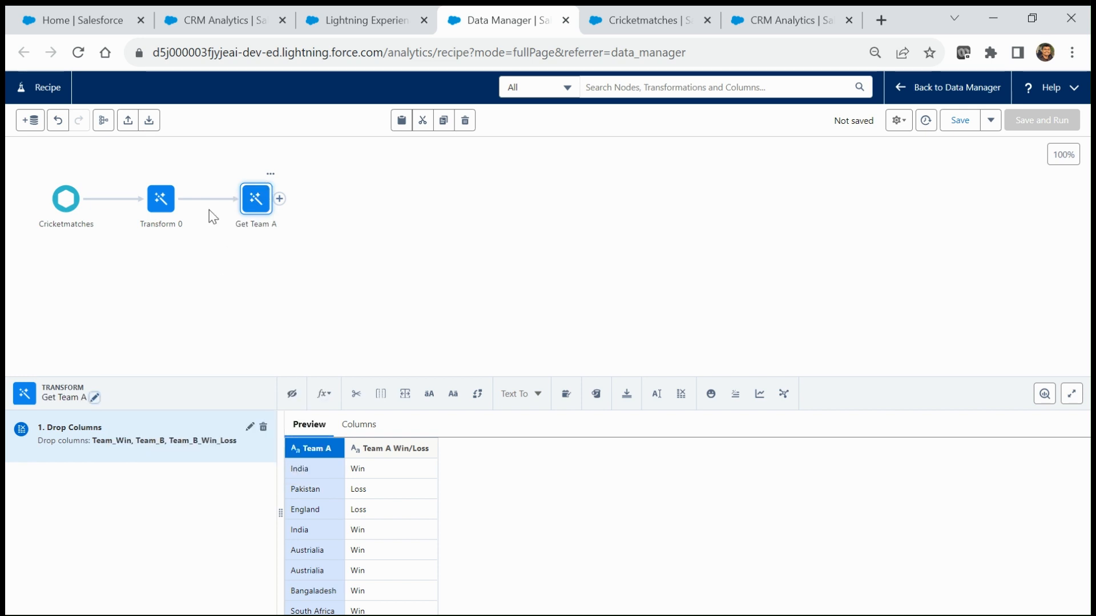
pyautogui.click(161, 205)
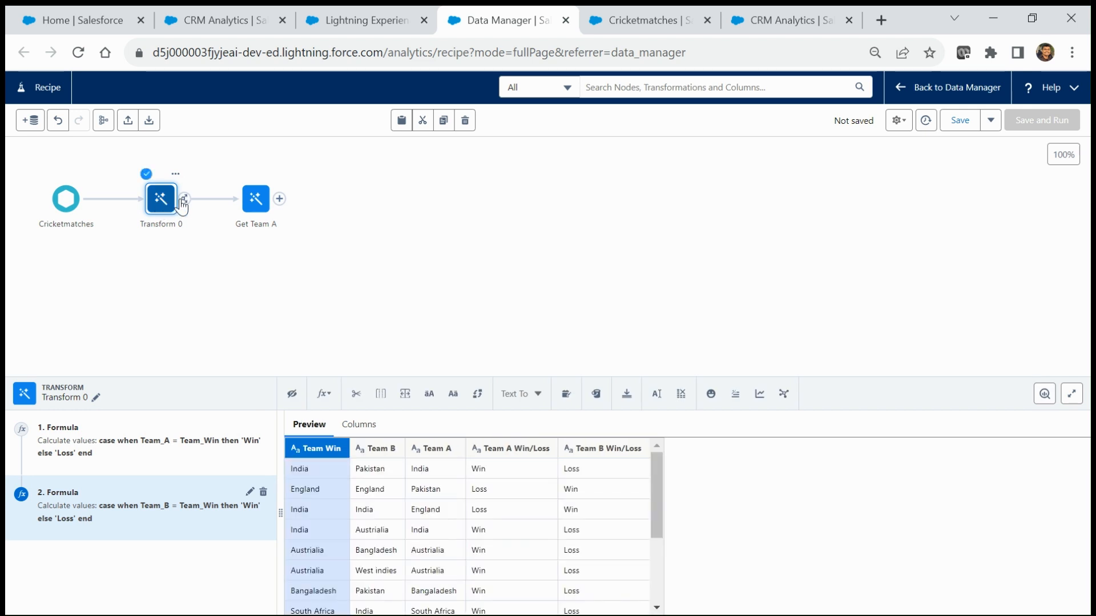
# Step: Branch a new transform from Transform 0 that drops Team Win, Team A and Team A Win/Loss
pyautogui.click(183, 200)
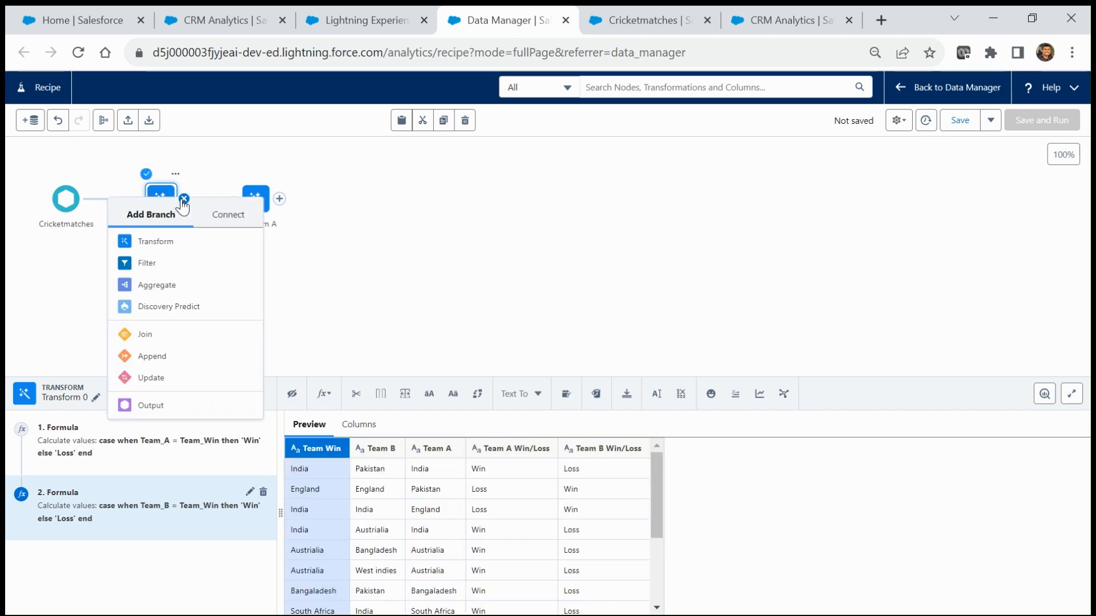
pyautogui.click(156, 242)
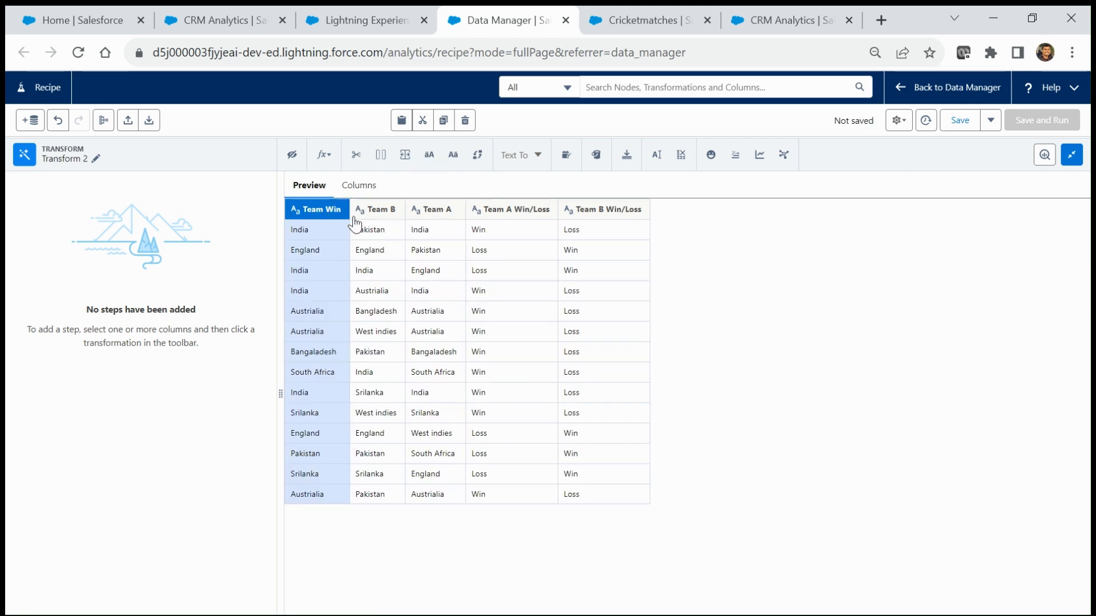
pyautogui.keyDown('ctrl'); pyautogui.click(437, 212); pyautogui.keyUp('ctrl')
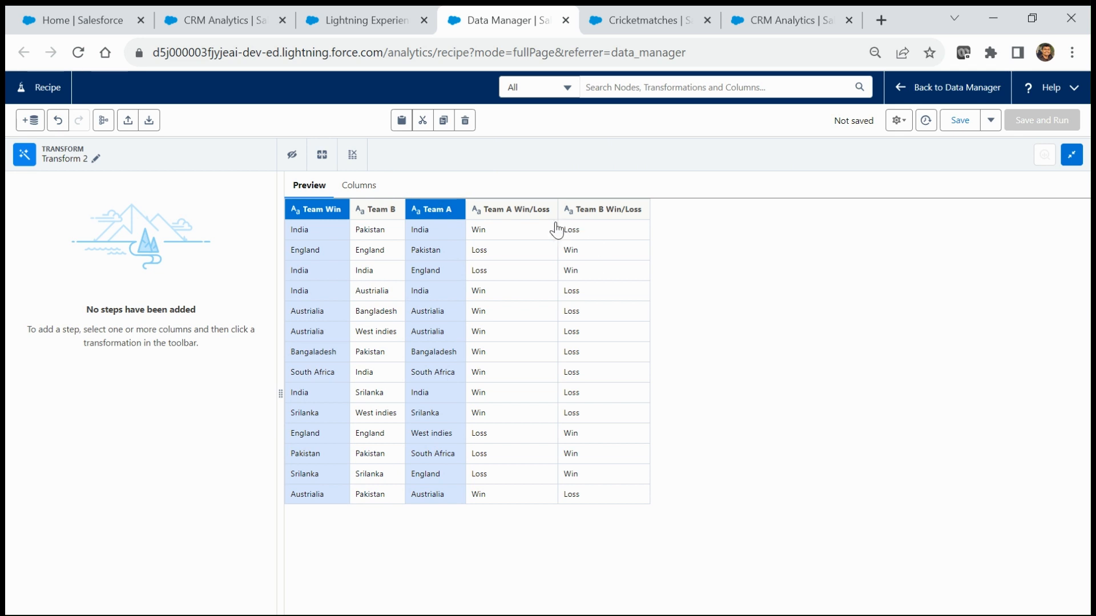
pyautogui.keyDown('ctrl'); pyautogui.click(514, 212); pyautogui.keyUp('ctrl')
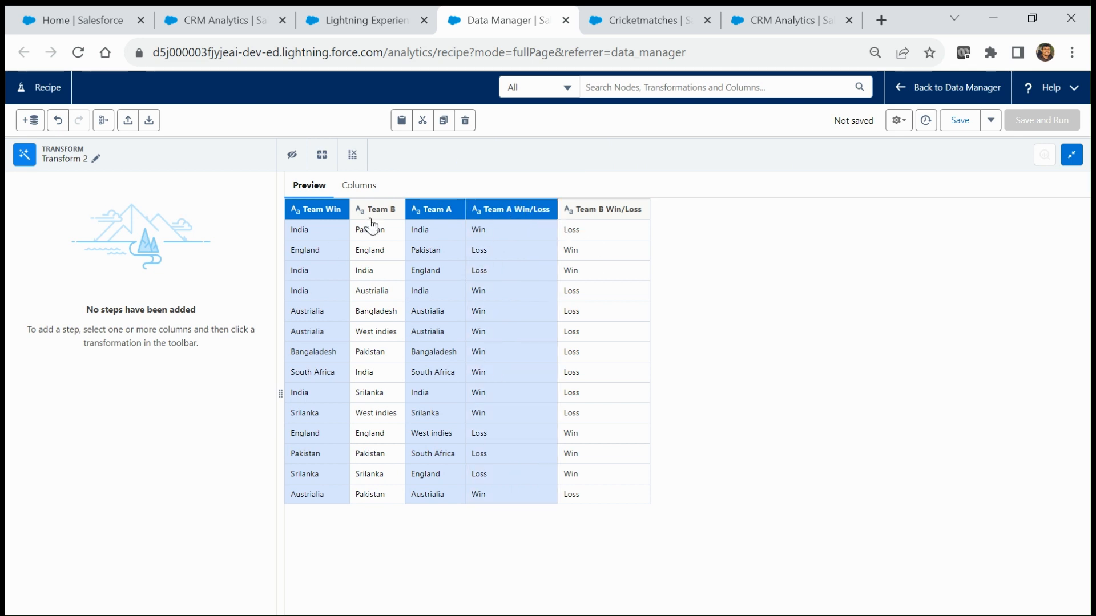
pyautogui.click(352, 155)
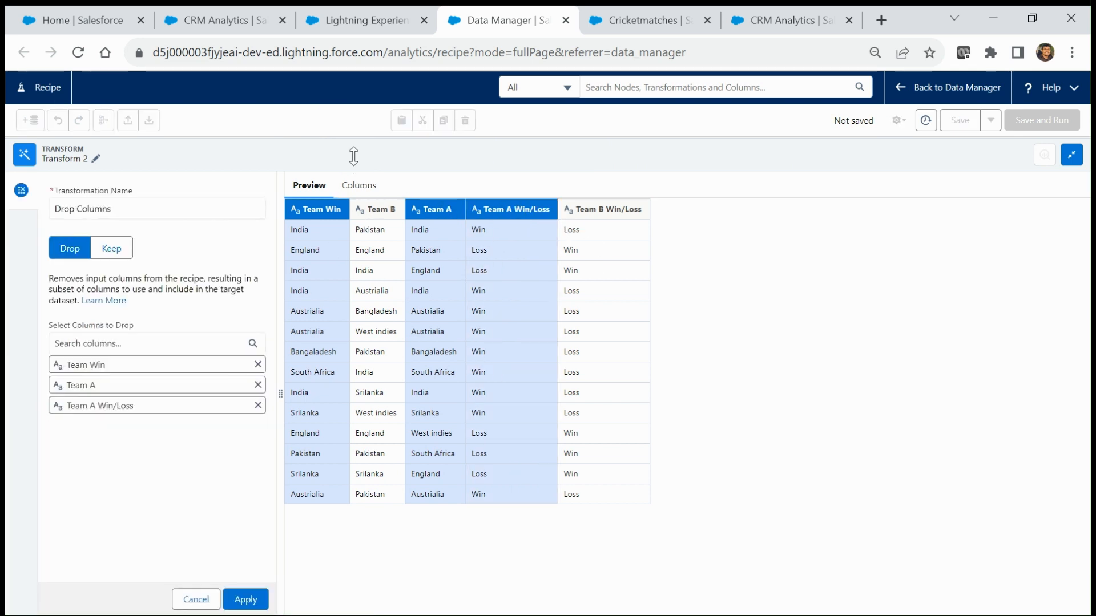
pyautogui.click(245, 599)
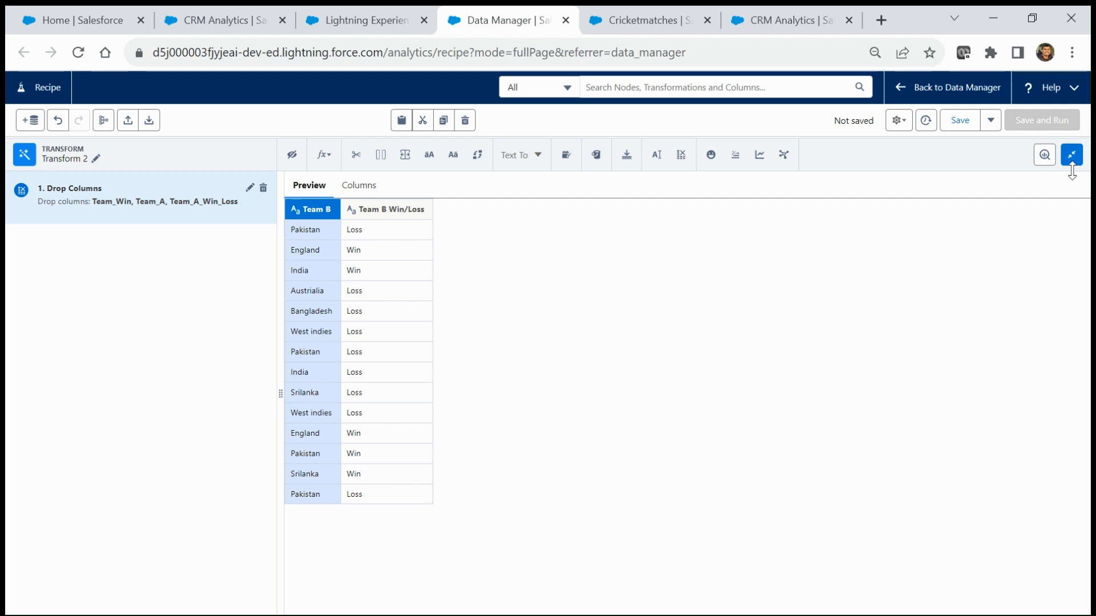
pyautogui.click(95, 159)
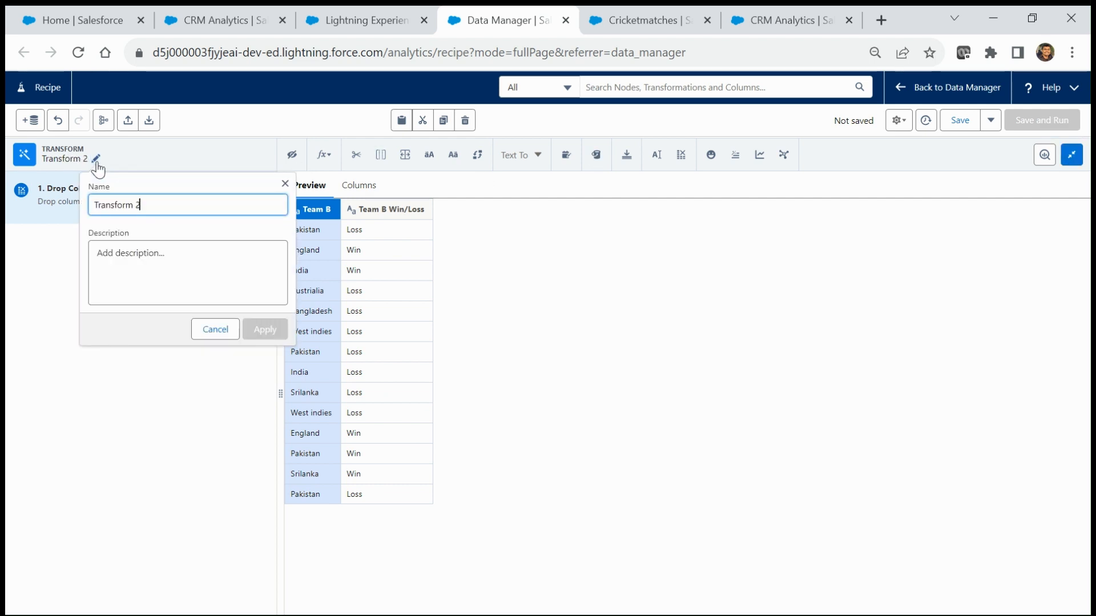
# Step: Replace the Transform 2 node name with 'Get Team B' and return to the canvas
pyautogui.hotkey('ctrl', 'a')
pyautogui.write('Ge')
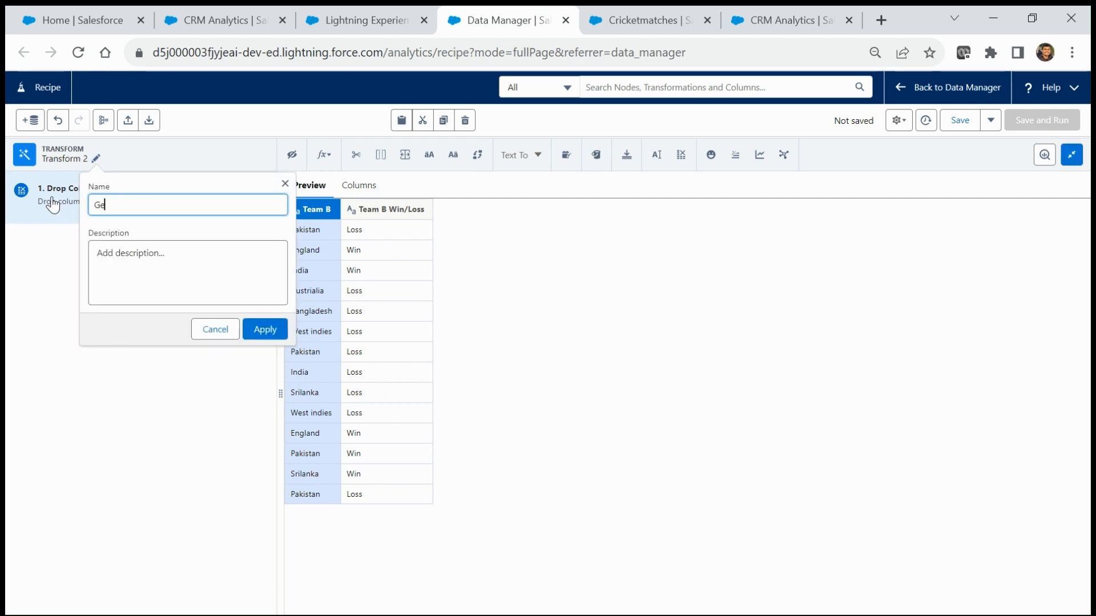
pyautogui.write('t Team B')
pyautogui.click(278, 331)
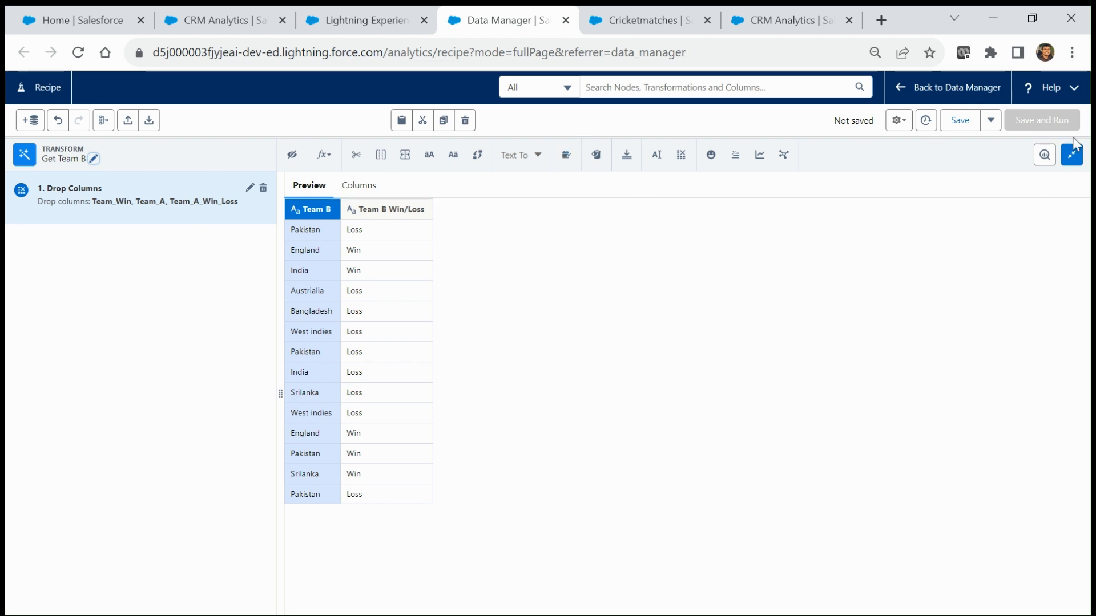
pyautogui.click(1072, 155)
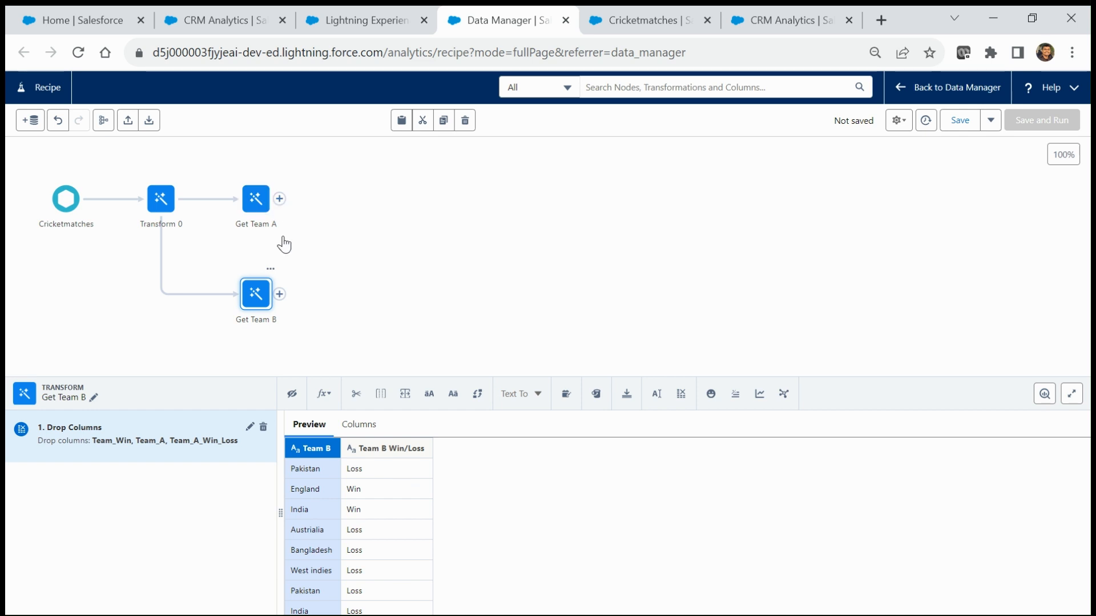
# Step: Append Get Team B onto Get Team A, creating an Append 0 node
pyautogui.click(279, 295)
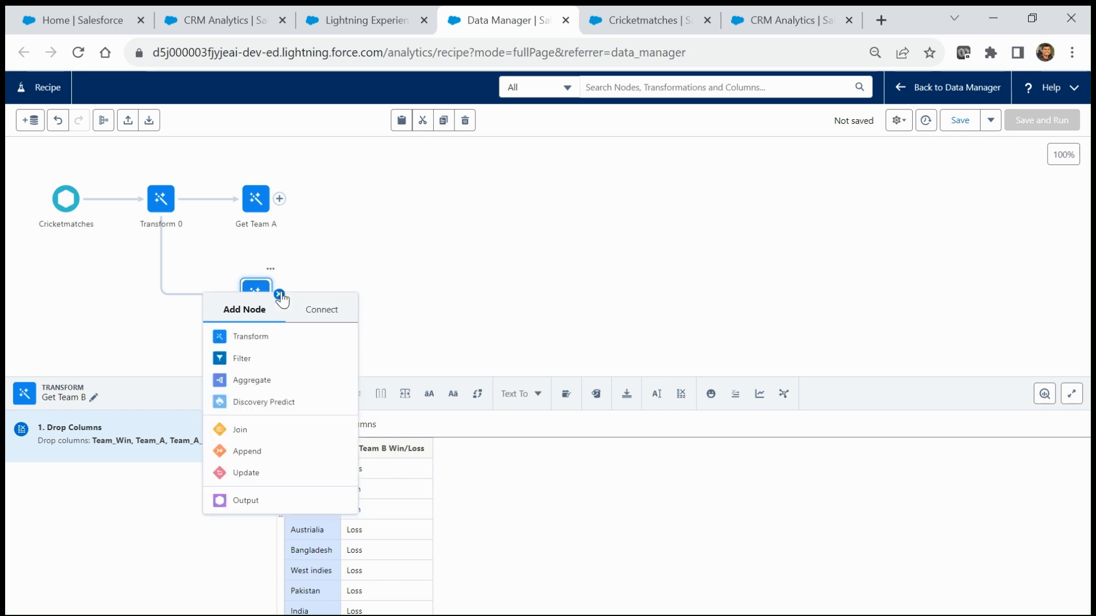
pyautogui.click(392, 257)
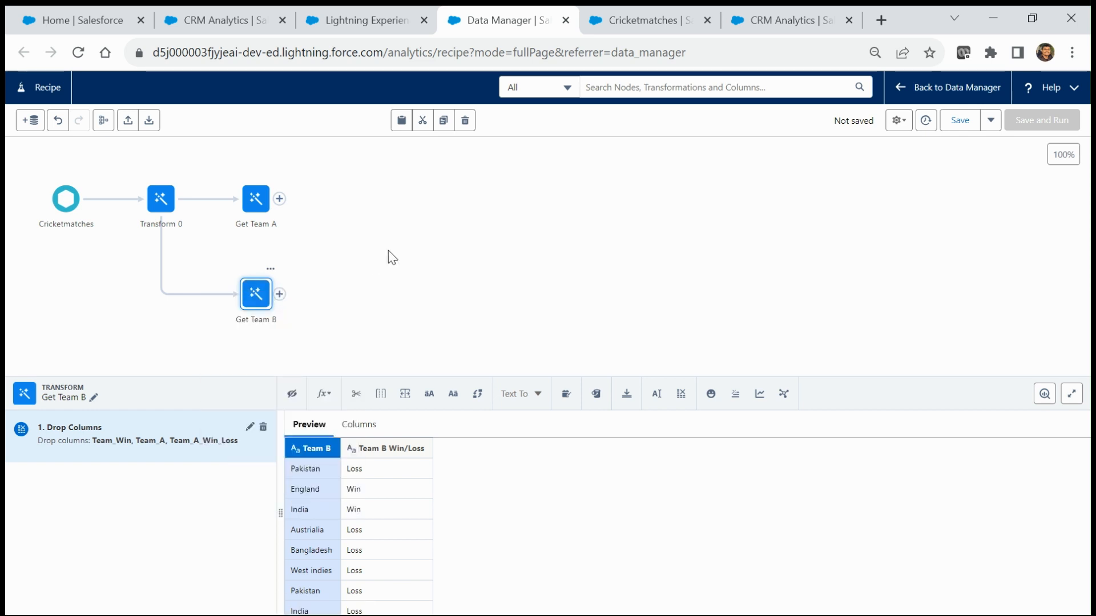
pyautogui.click(371, 267)
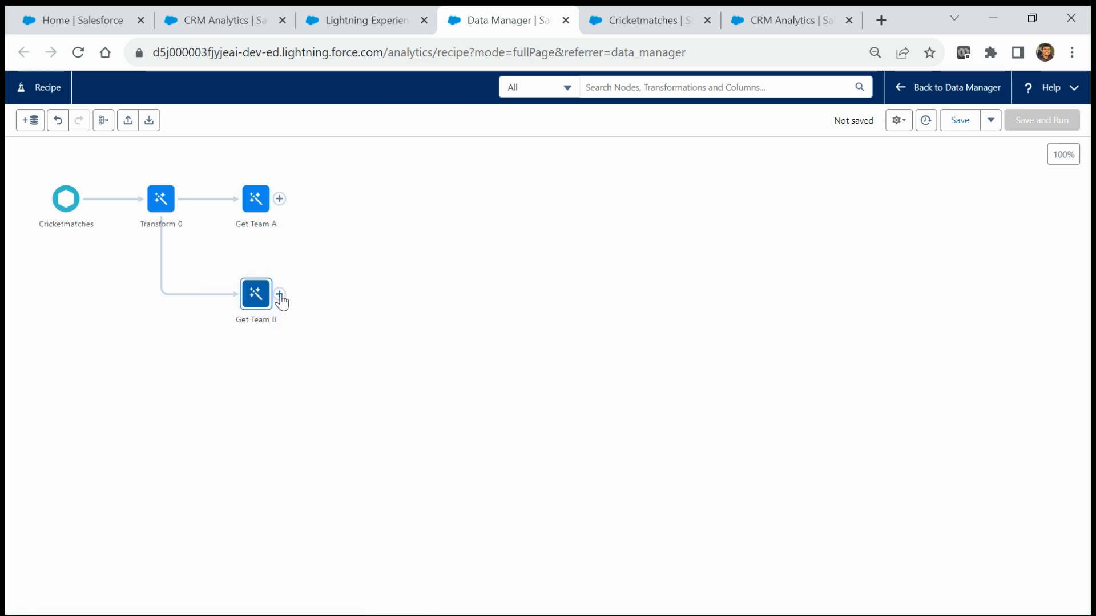
pyautogui.moveTo(282, 300); pyautogui.dragTo(244, 286)
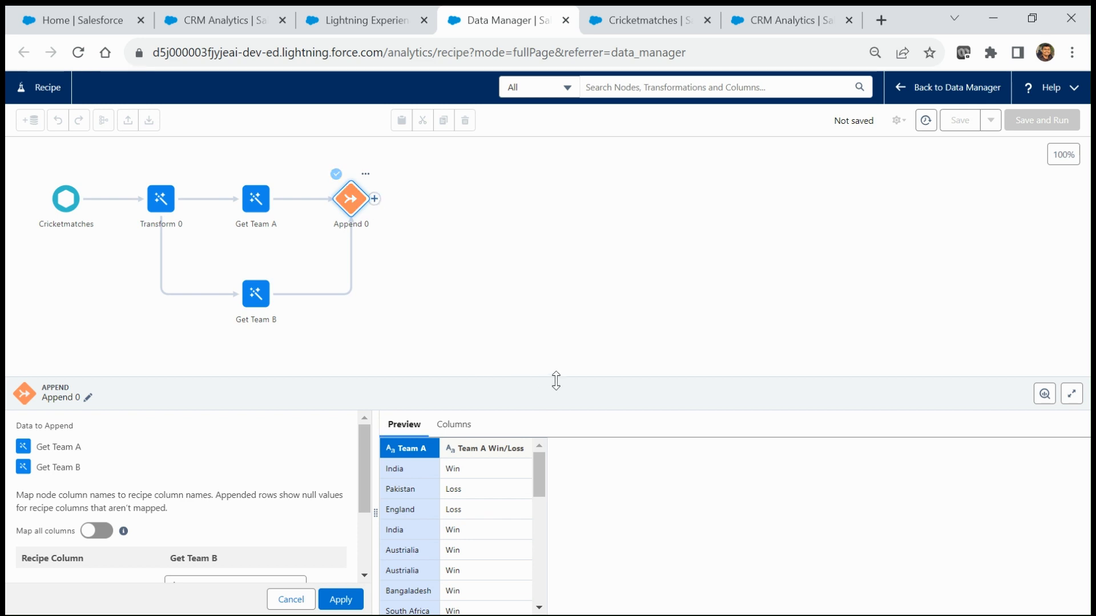
pyautogui.moveTo(556, 381); pyautogui.dragTo(567, 183)
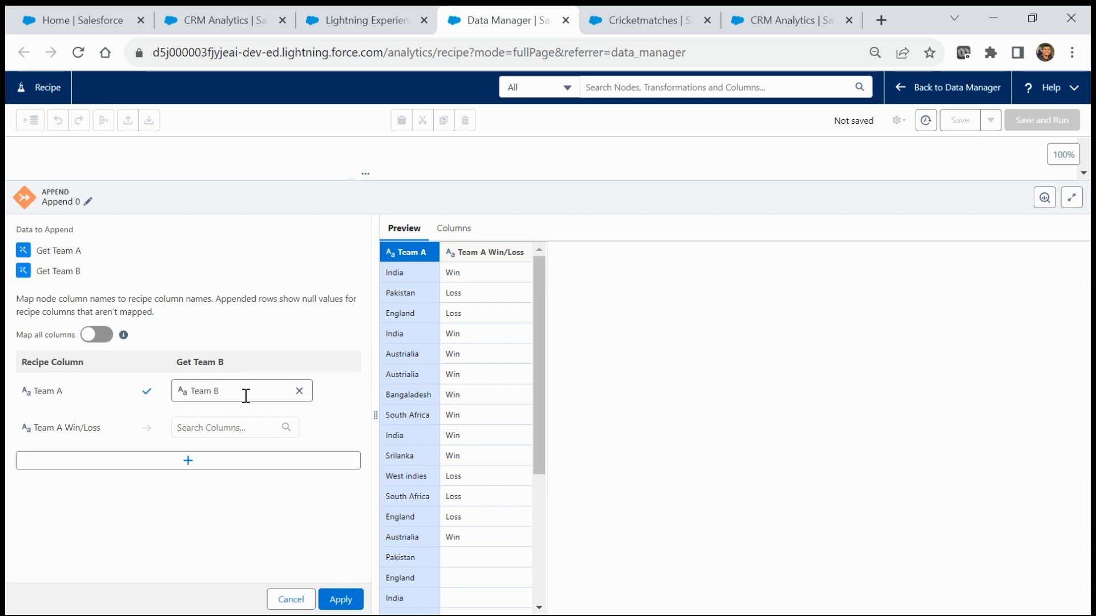
# Step: Map Team B Win/Loss onto Team A Win/Loss in Append 0 and apply it
pyautogui.click(196, 430)
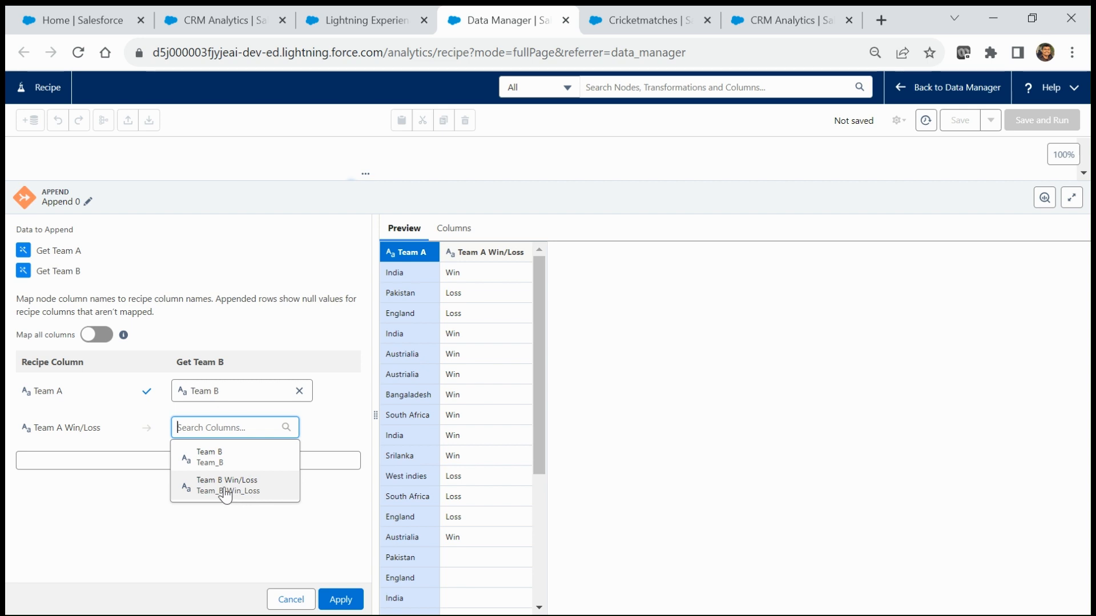
pyautogui.click(226, 493)
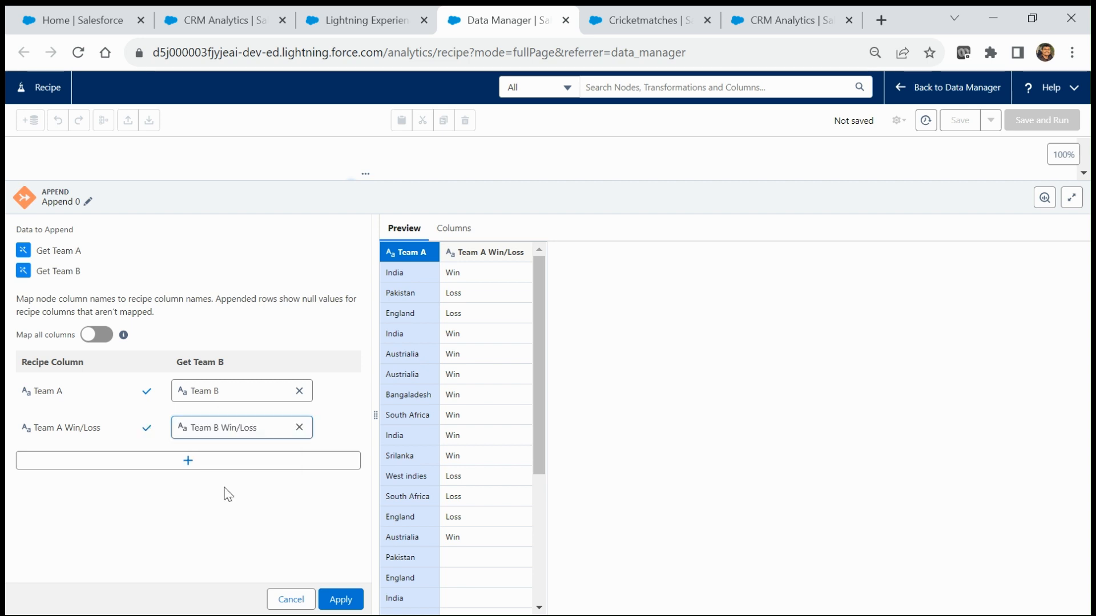
pyautogui.click(341, 600)
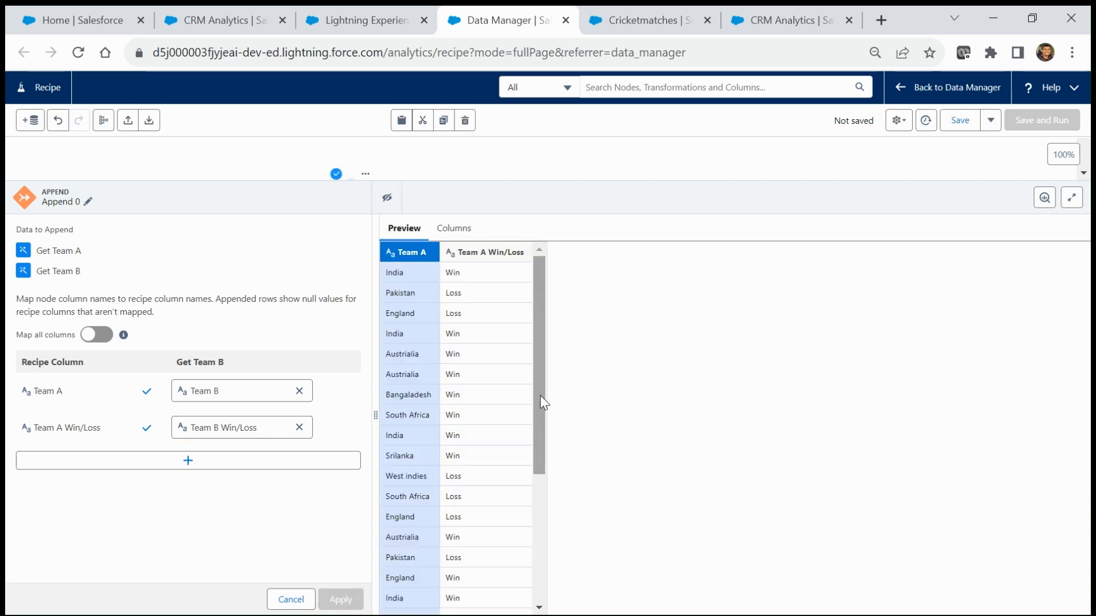
pyautogui.moveTo(543, 404); pyautogui.dragTo(561, 375)
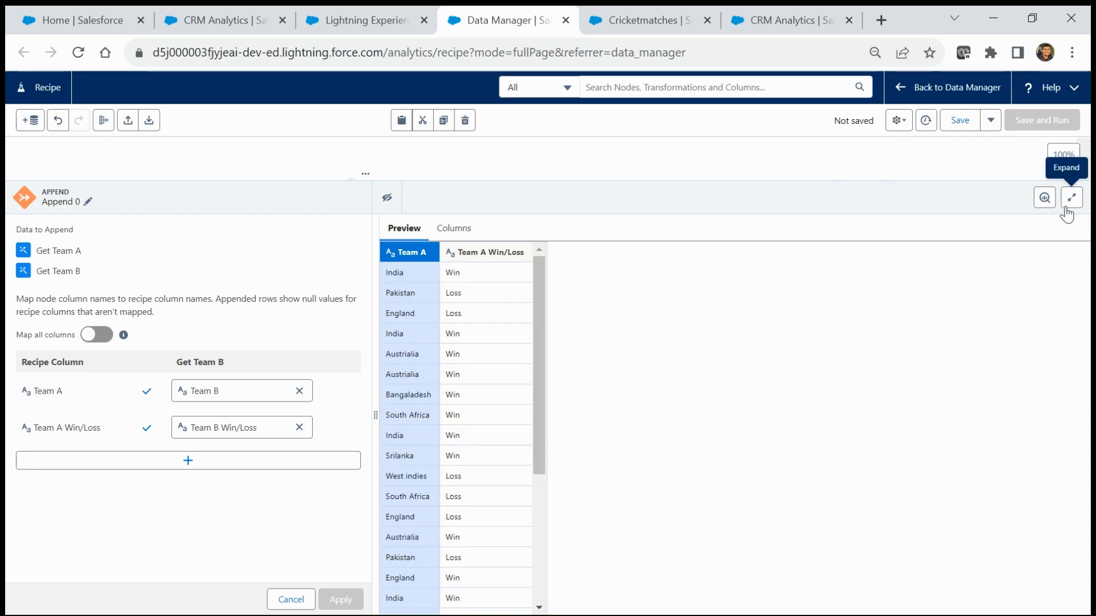
pyautogui.moveTo(538, 381); pyautogui.dragTo(605, 365)
pyautogui.click(1072, 200)
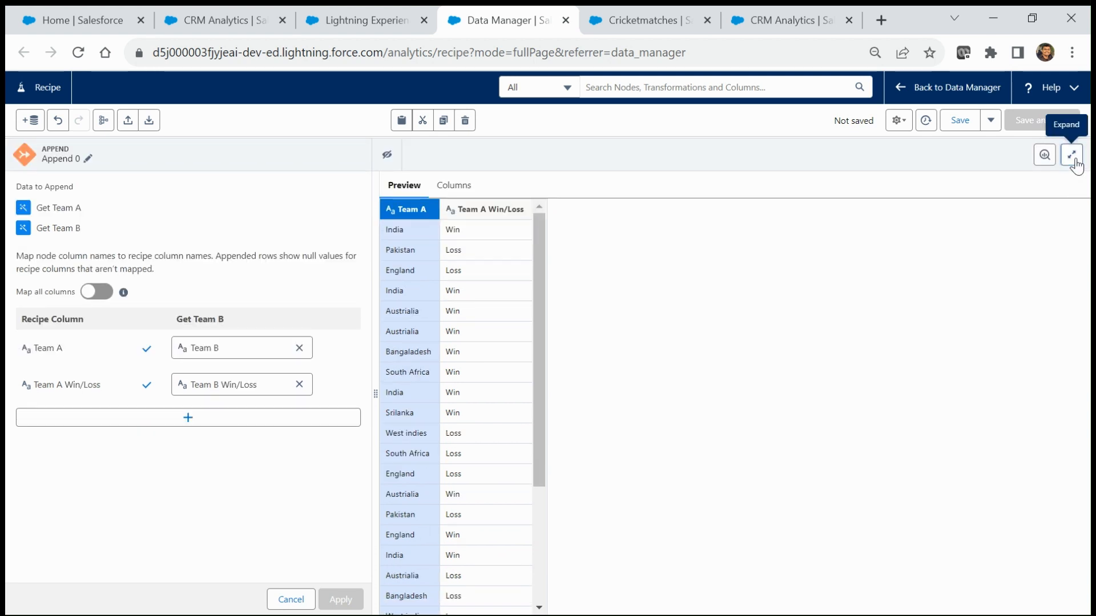
pyautogui.click(1075, 164)
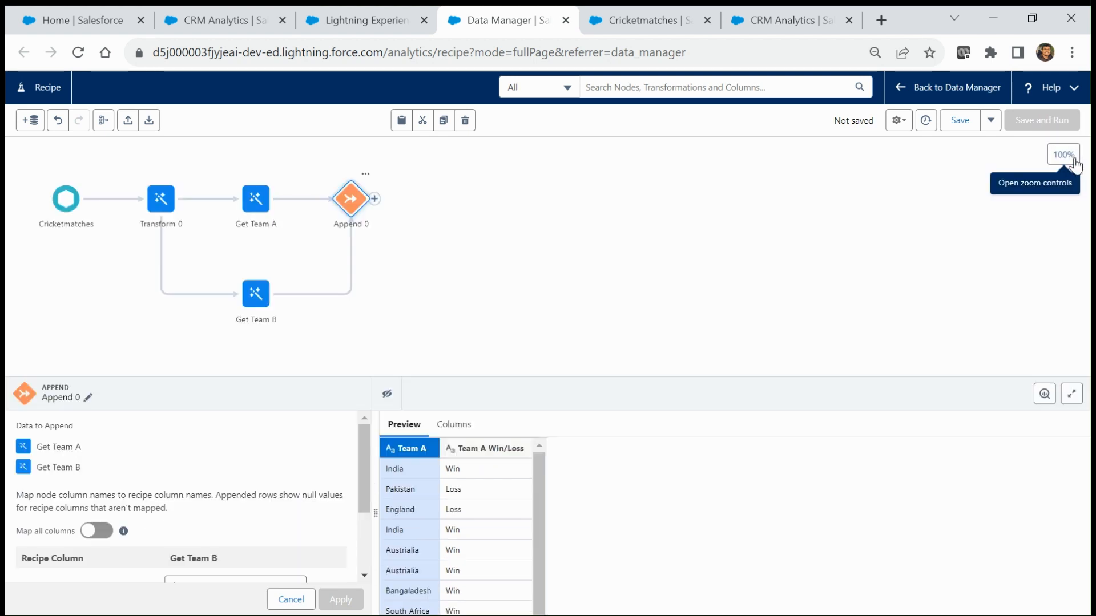
# Step: Add a transform after Append 0 that renames the Team_A column to Team
pyautogui.click(374, 200)
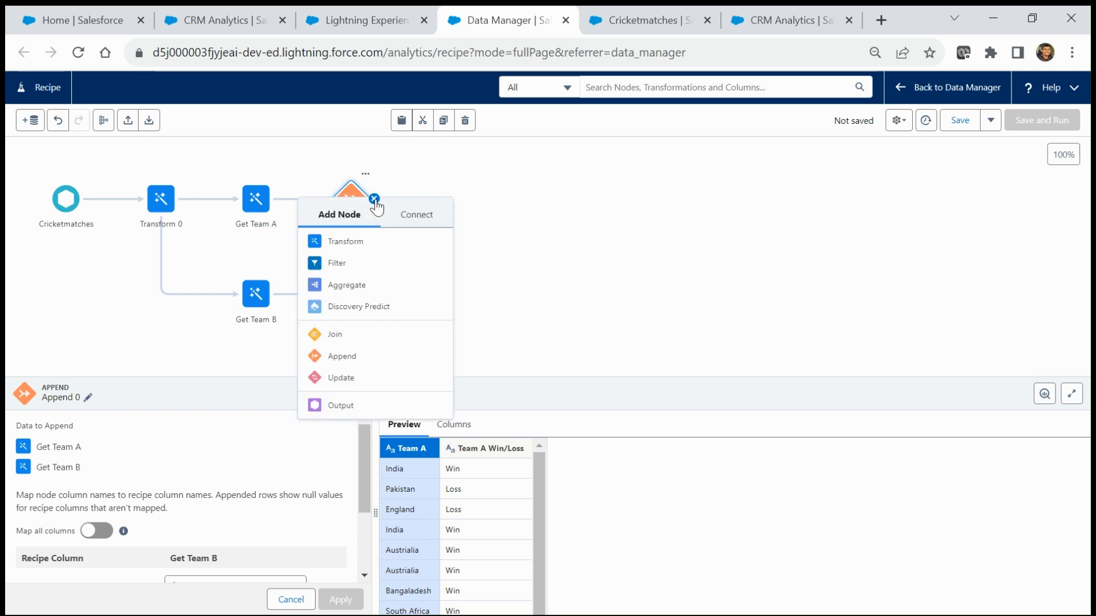
pyautogui.click(345, 242)
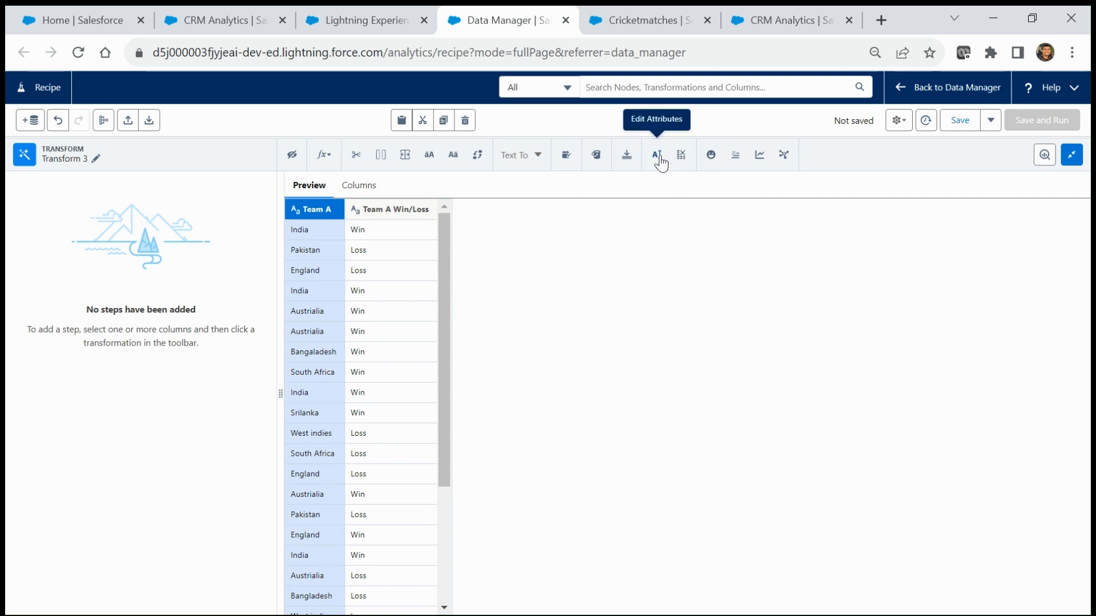
pyautogui.click(657, 157)
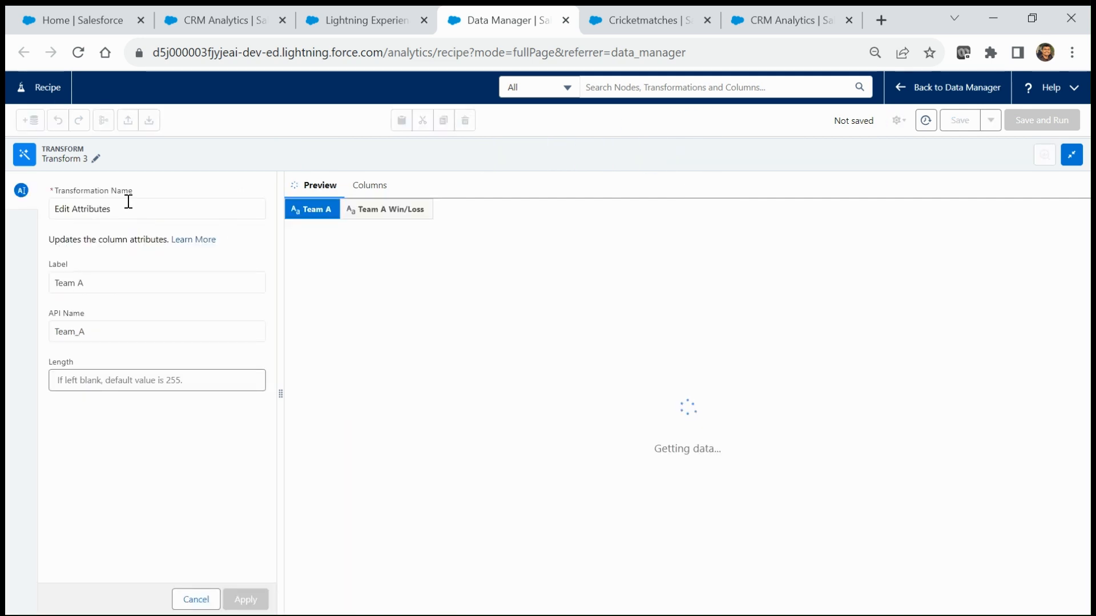
pyautogui.click(130, 207)
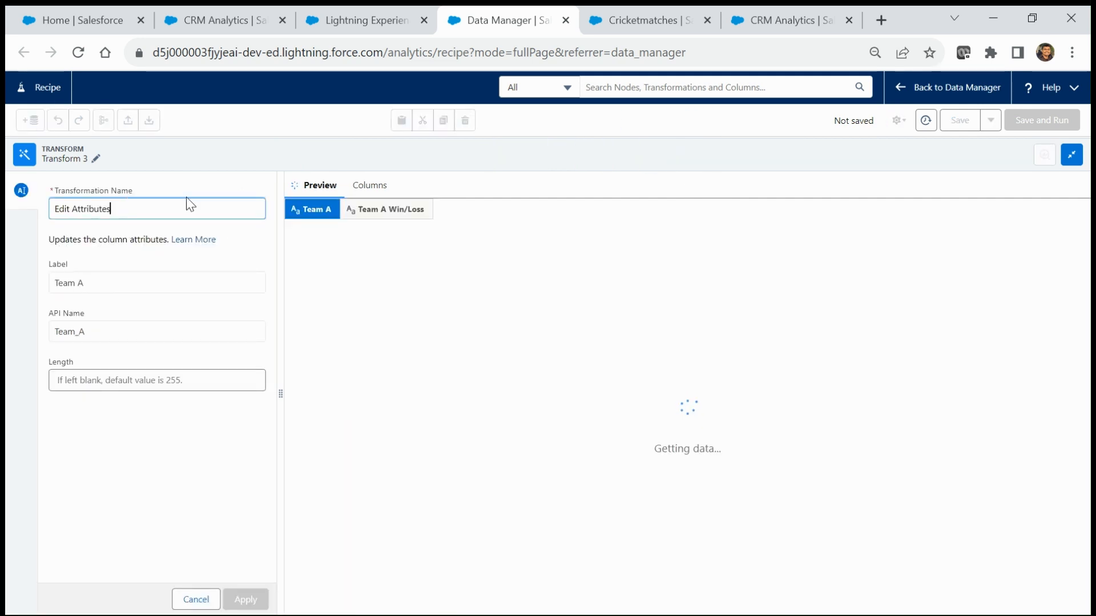
pyautogui.click(102, 282)
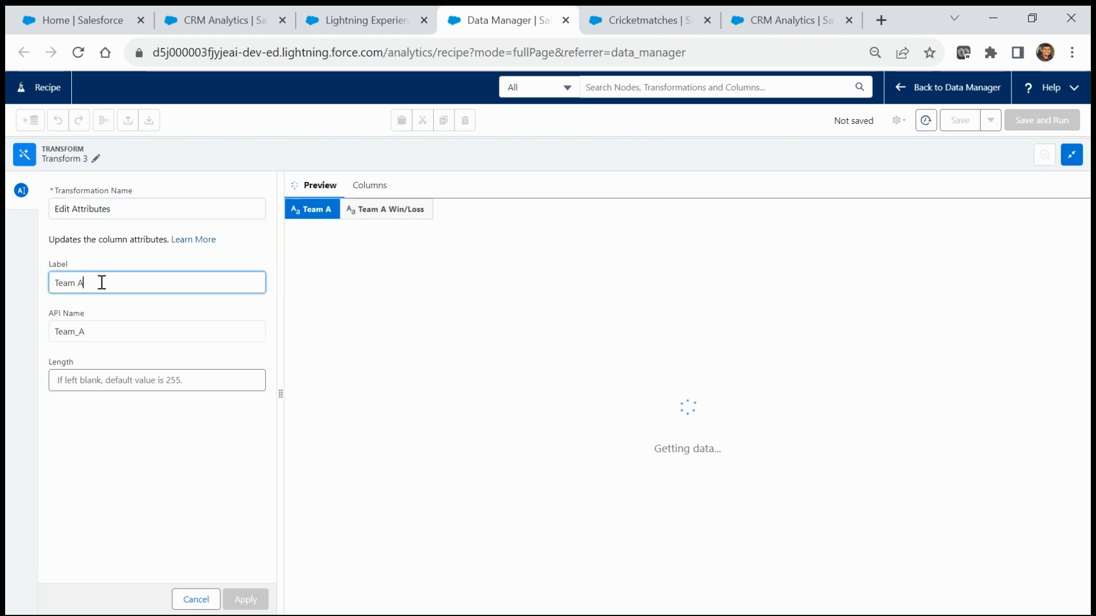
pyautogui.press('BackSpace')
pyautogui.press('BackSpace')
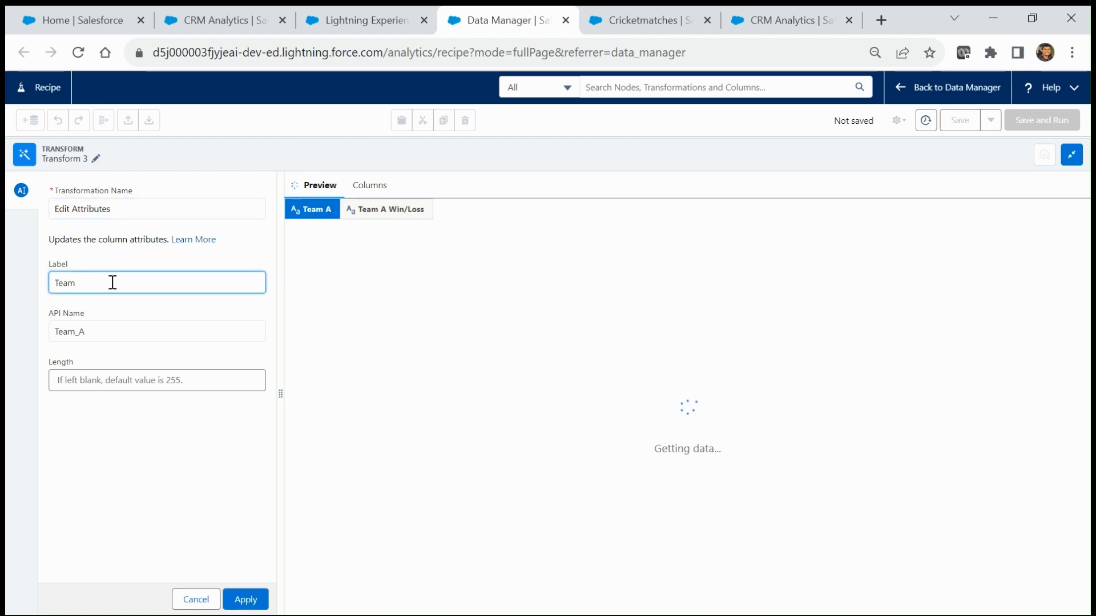
pyautogui.click(95, 335)
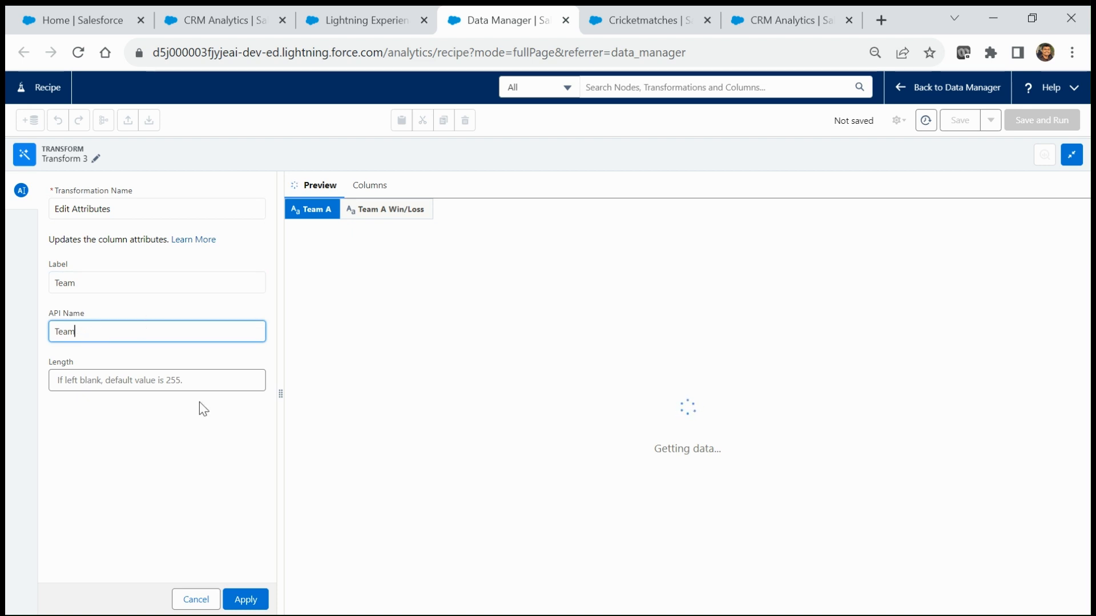
pyautogui.click(245, 602)
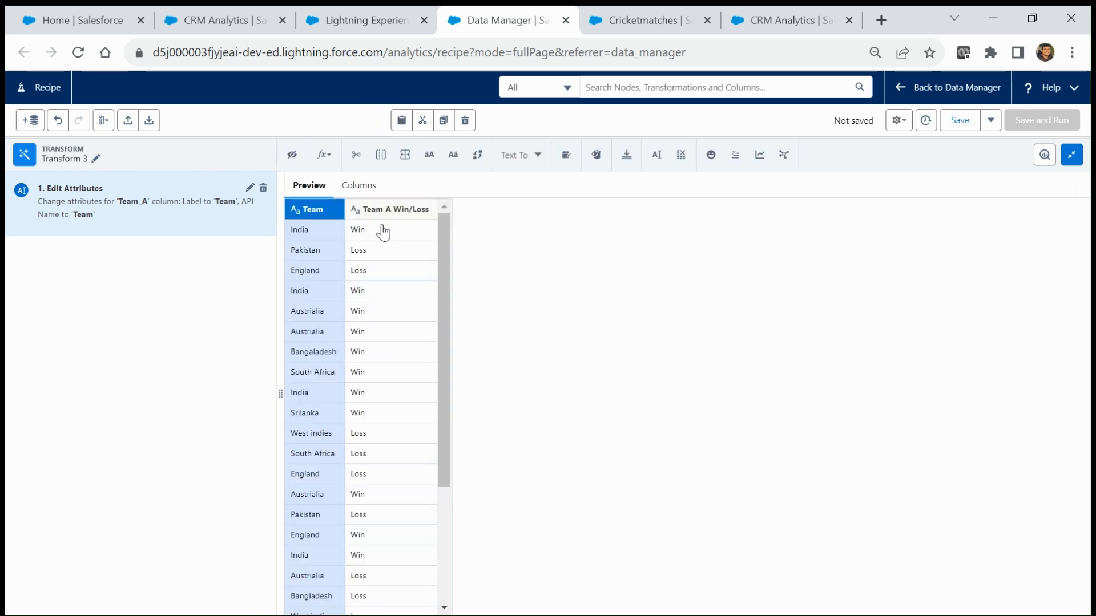
# Step: Rename Team A Win/Loss to Team Win/Loss with API name Team_Win_Loss
pyautogui.click(396, 216)
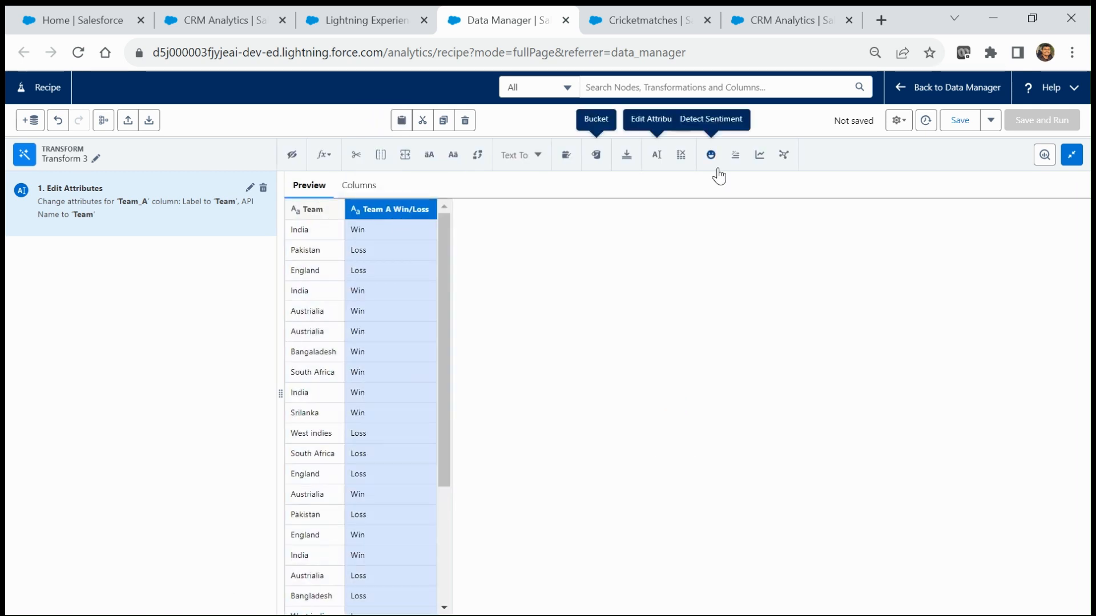
pyautogui.click(656, 155)
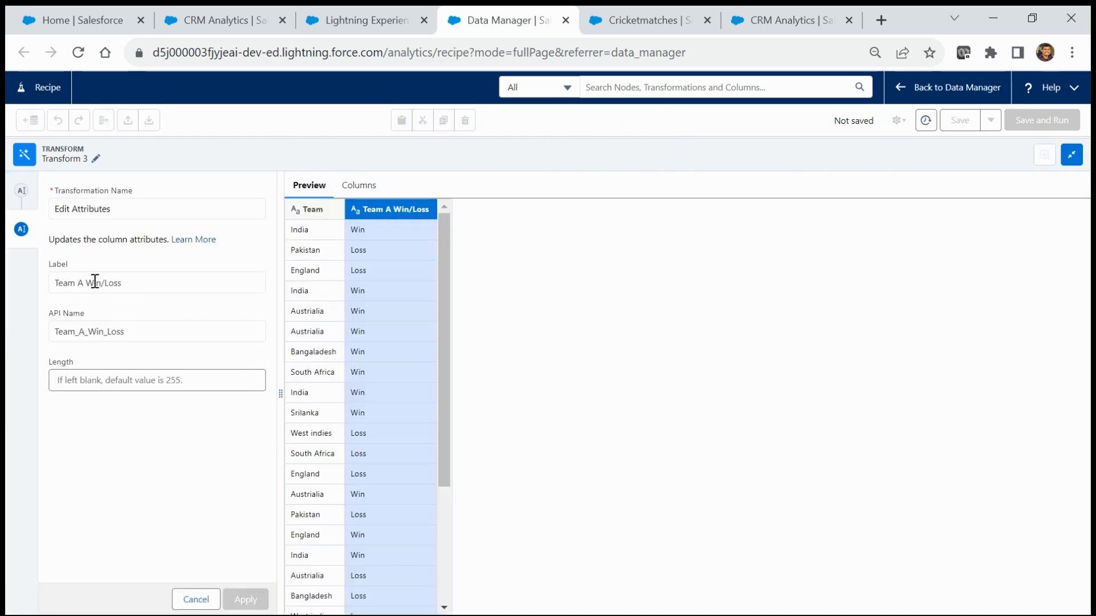
pyautogui.click(131, 280)
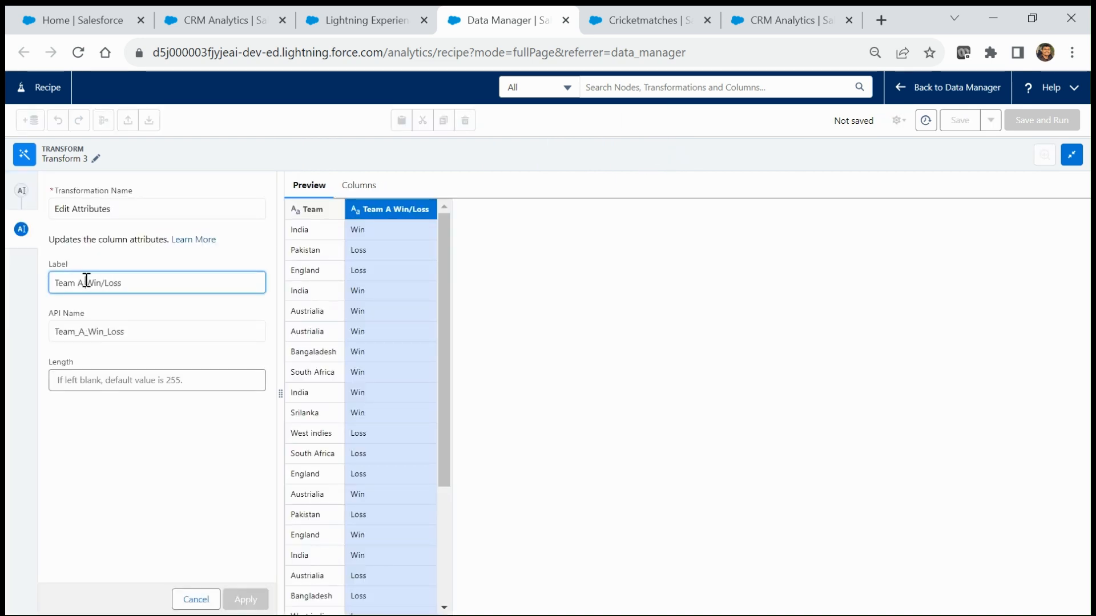
pyautogui.press('BackSpace')
pyautogui.press('BackSpace')
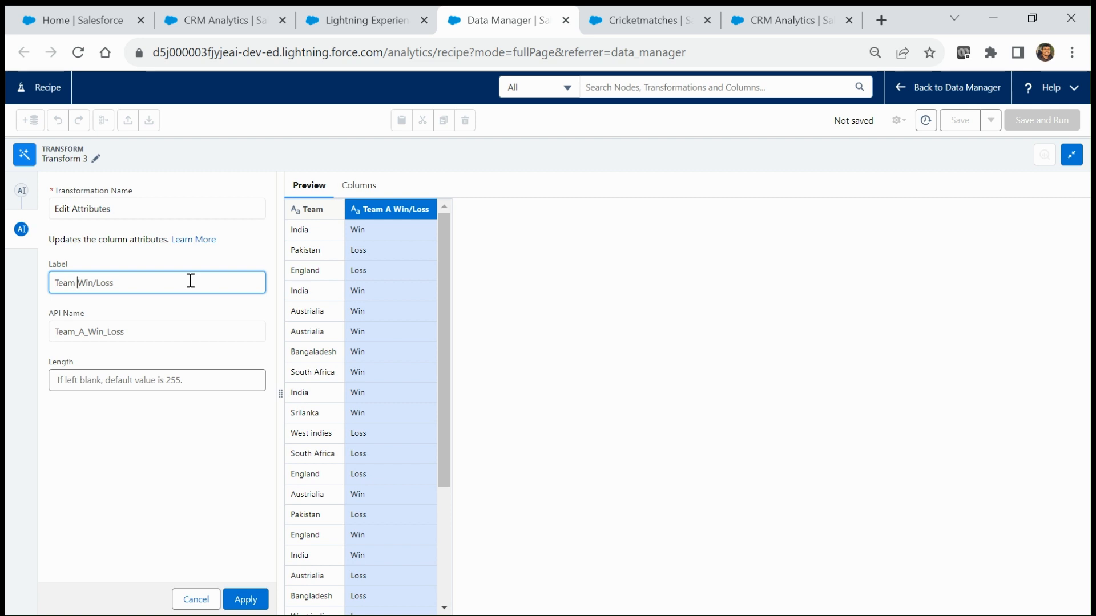
pyautogui.click(89, 335)
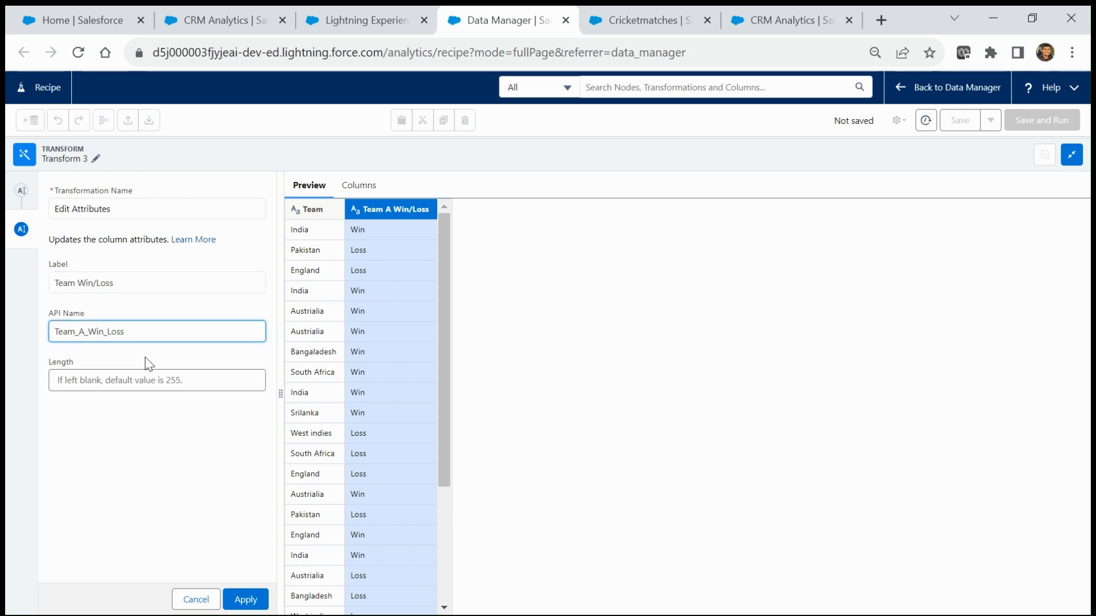
pyautogui.press('BackSpace')
pyautogui.press('BackSpace')
pyautogui.press('BackSpace')
pyautogui.press('BackSpace')
pyautogui.write('_')
pyautogui.click(246, 601)
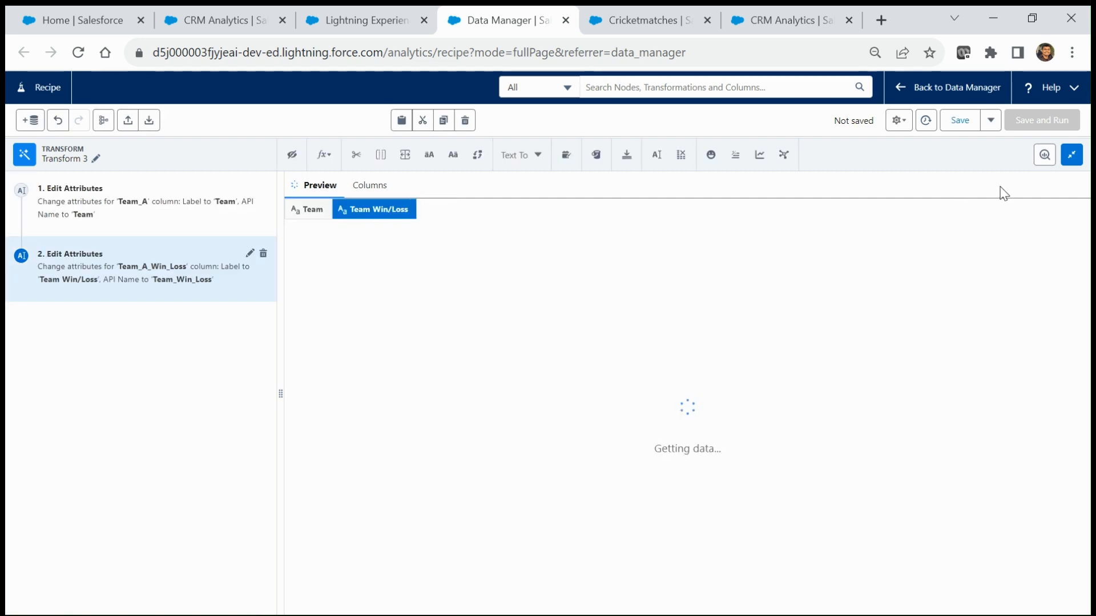
pyautogui.click(1072, 155)
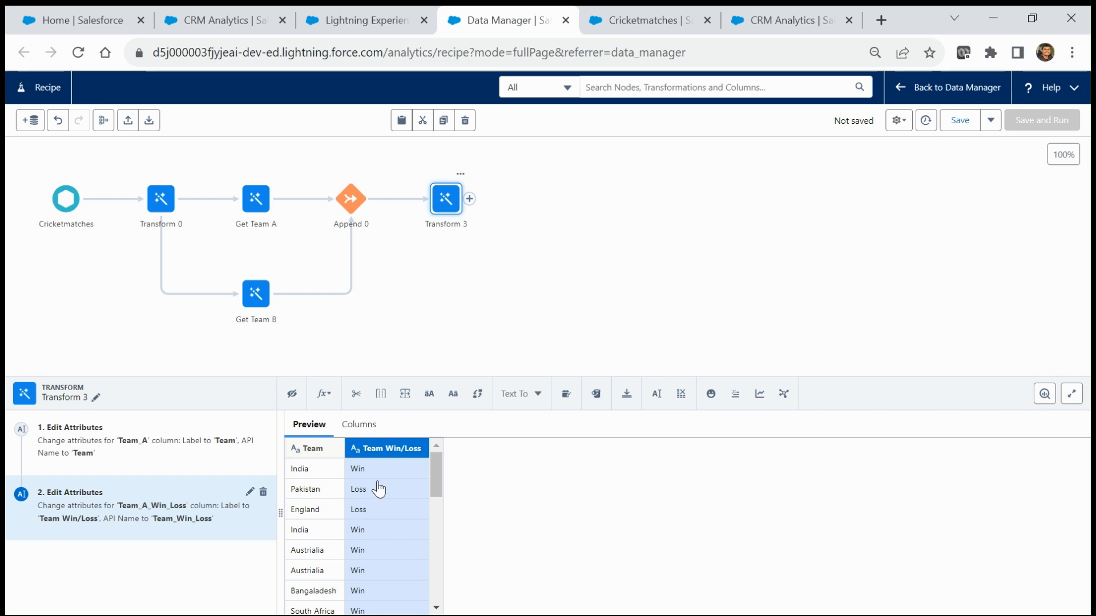
# Step: Add an Aggregate node after Transform 3 with a Count of Team Win/Loss
pyautogui.click(470, 199)
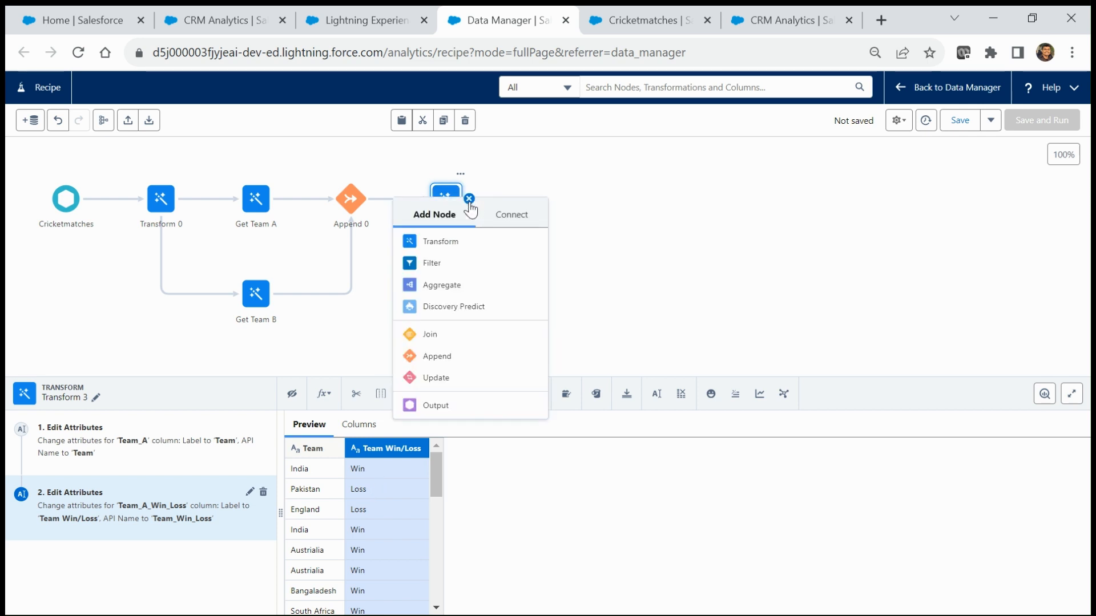
pyautogui.click(440, 289)
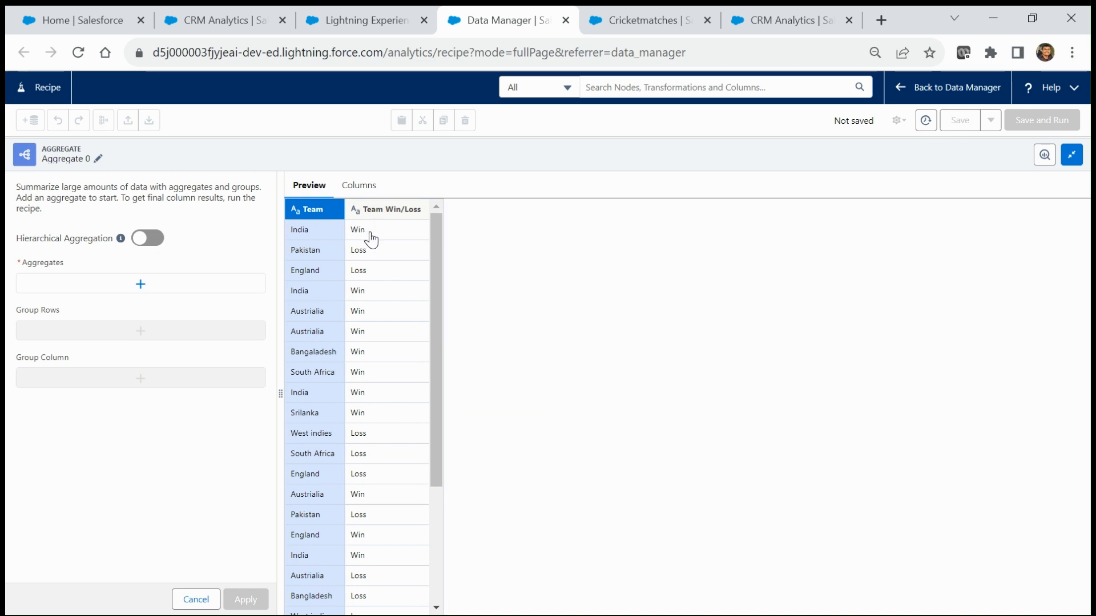
pyautogui.click(371, 234)
pyautogui.click(374, 258)
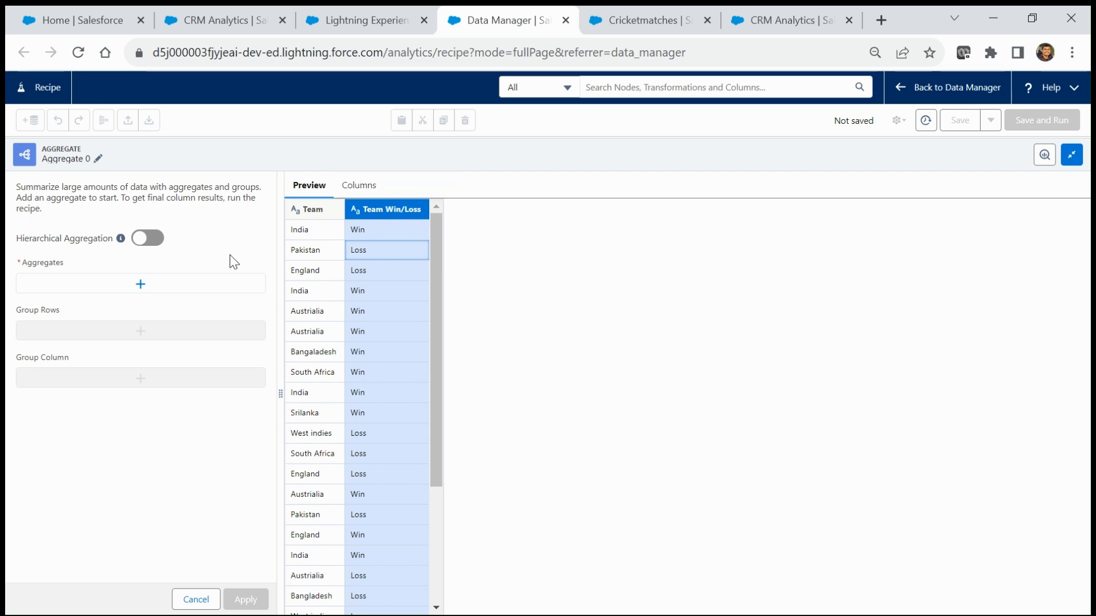
pyautogui.click(111, 291)
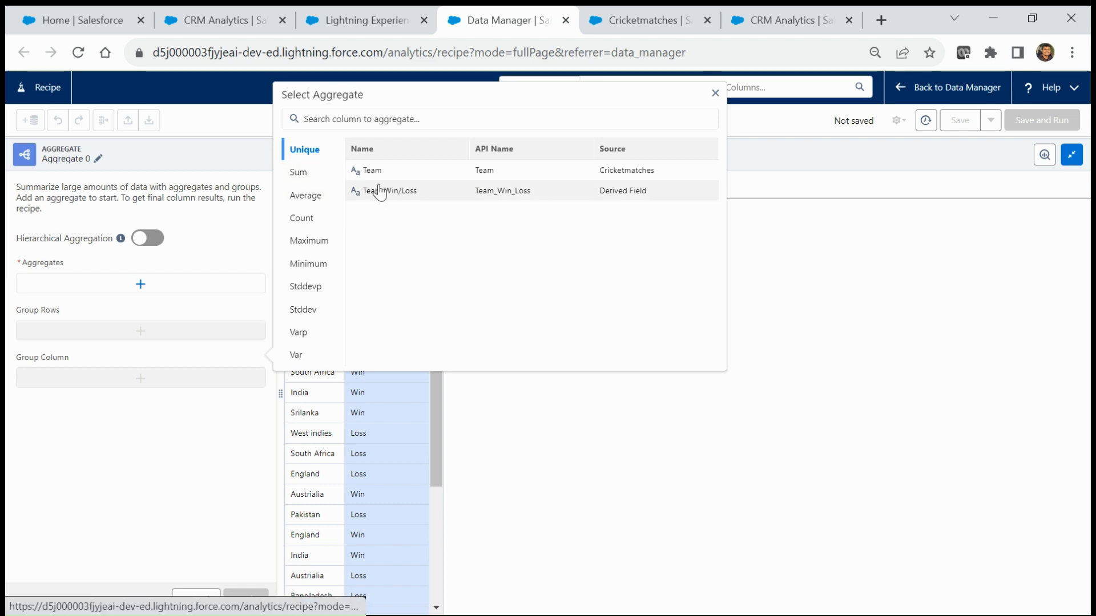
pyautogui.click(302, 219)
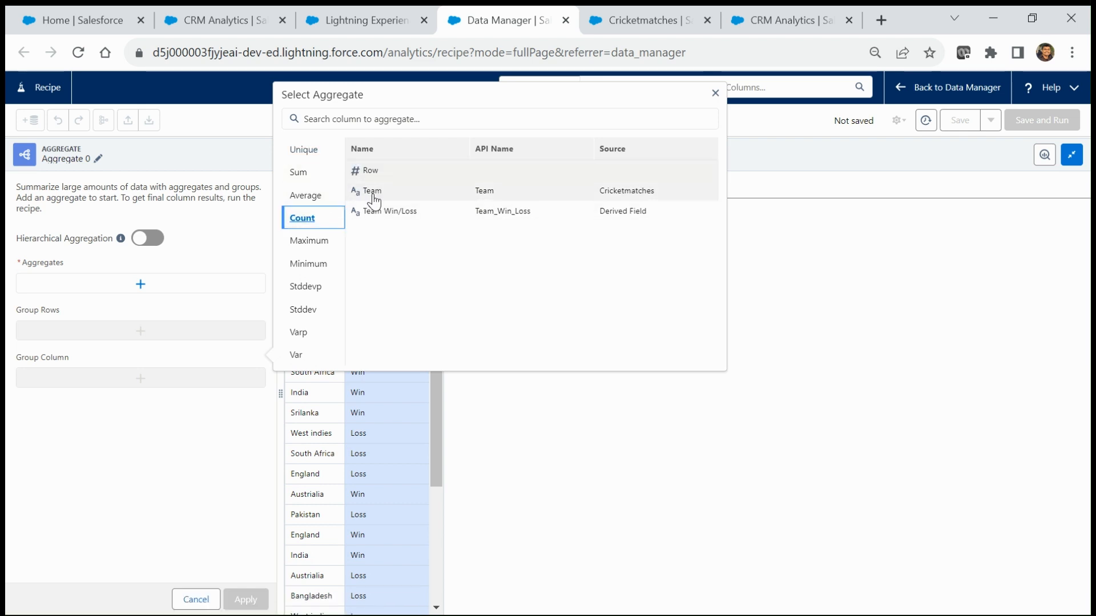
pyautogui.click(384, 215)
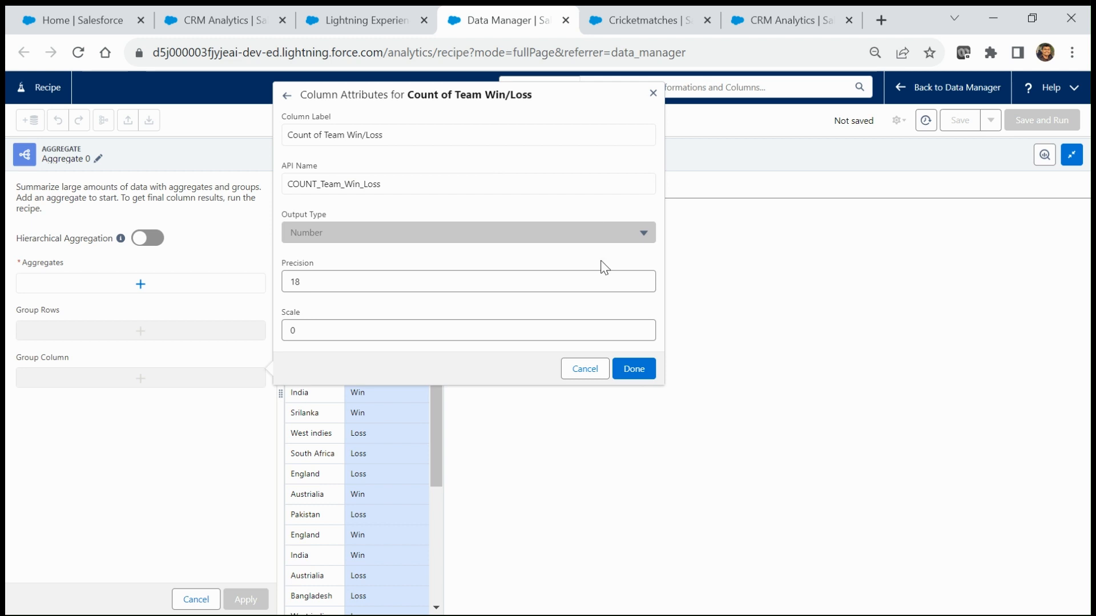
pyautogui.click(632, 369)
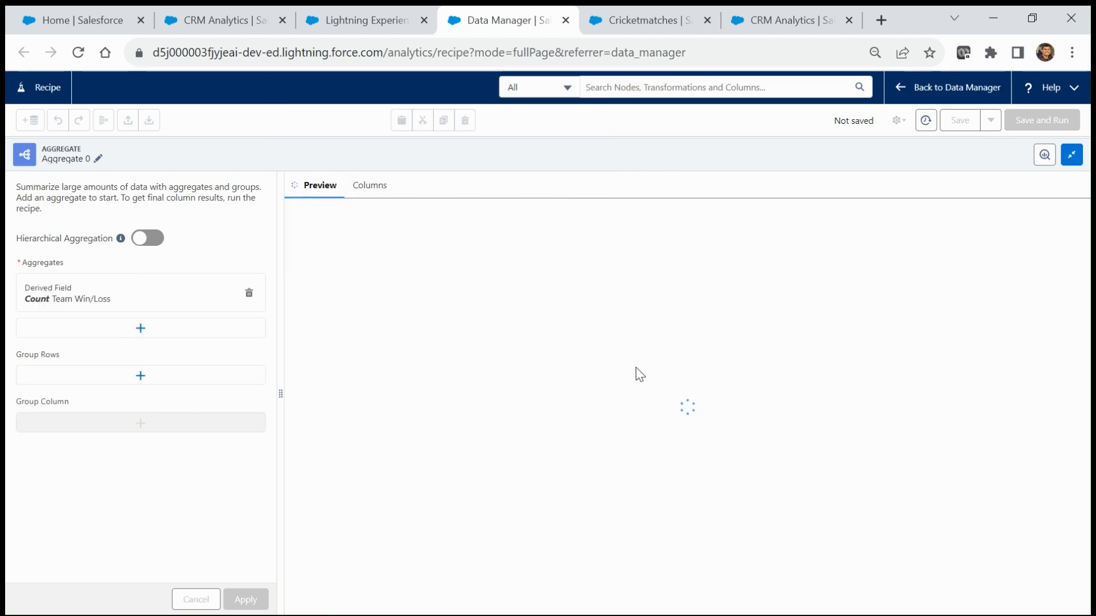
pyautogui.click(121, 381)
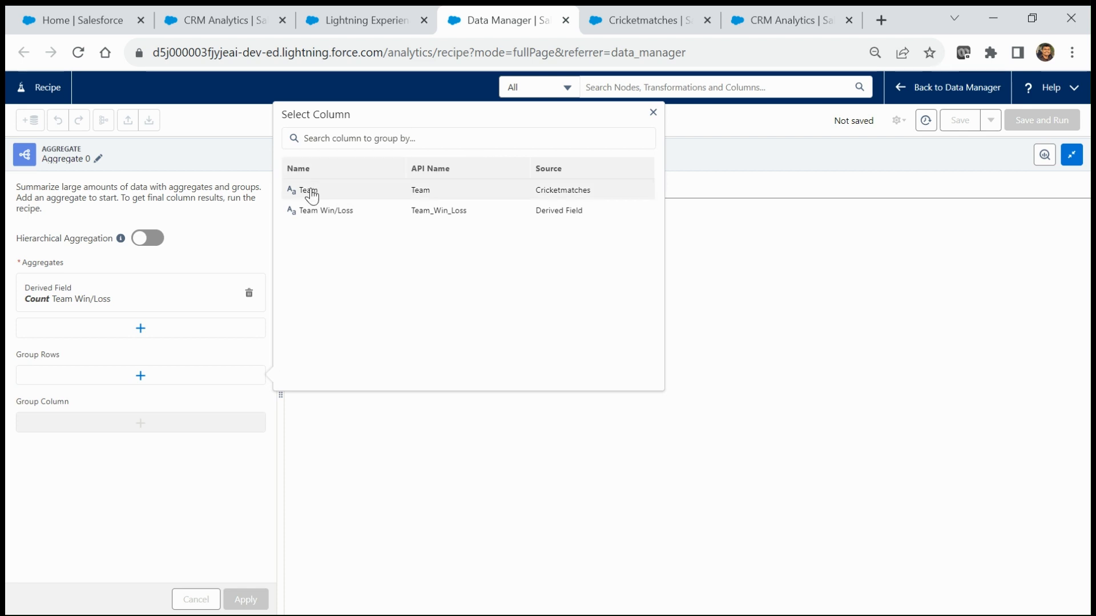
# Step: Group the count by Team in rows and by Team Win/Loss (Loss, Win) in columns, then apply
pyautogui.click(425, 195)
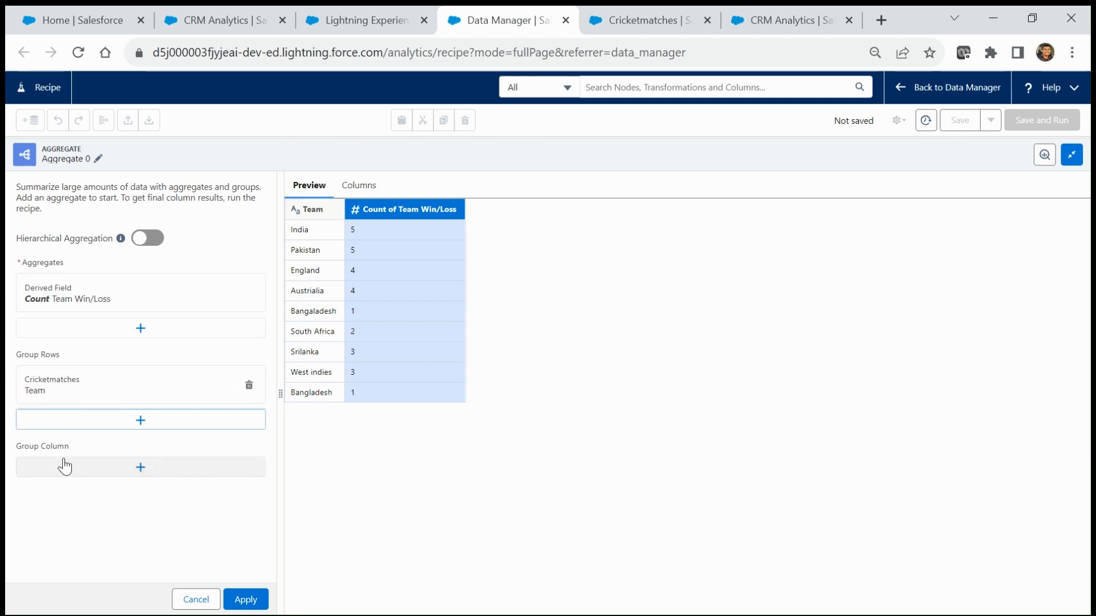
pyautogui.click(125, 467)
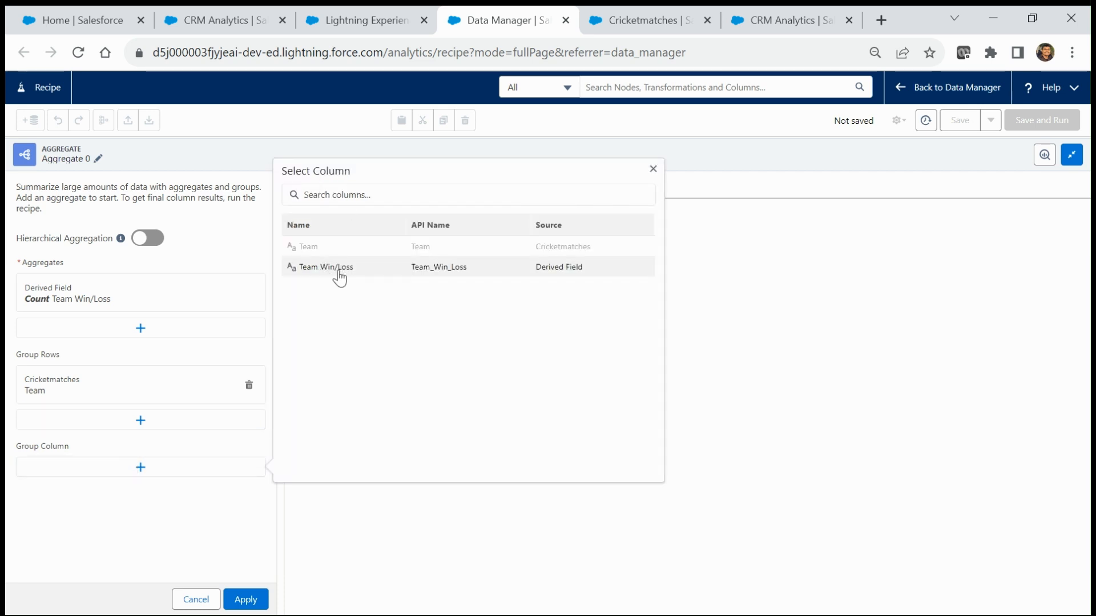
pyautogui.click(339, 268)
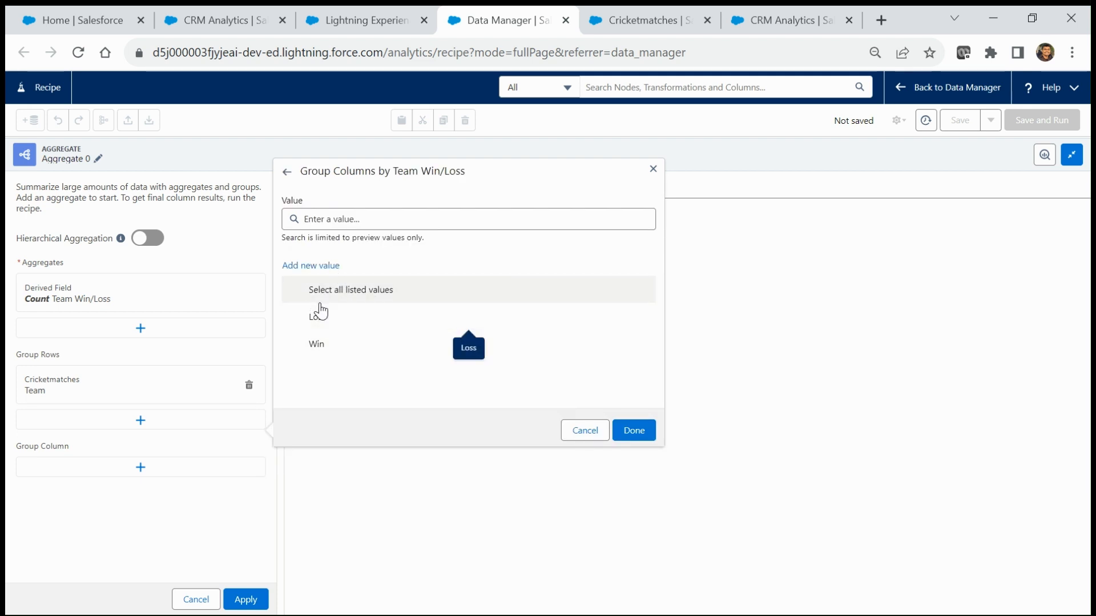
pyautogui.click(304, 292)
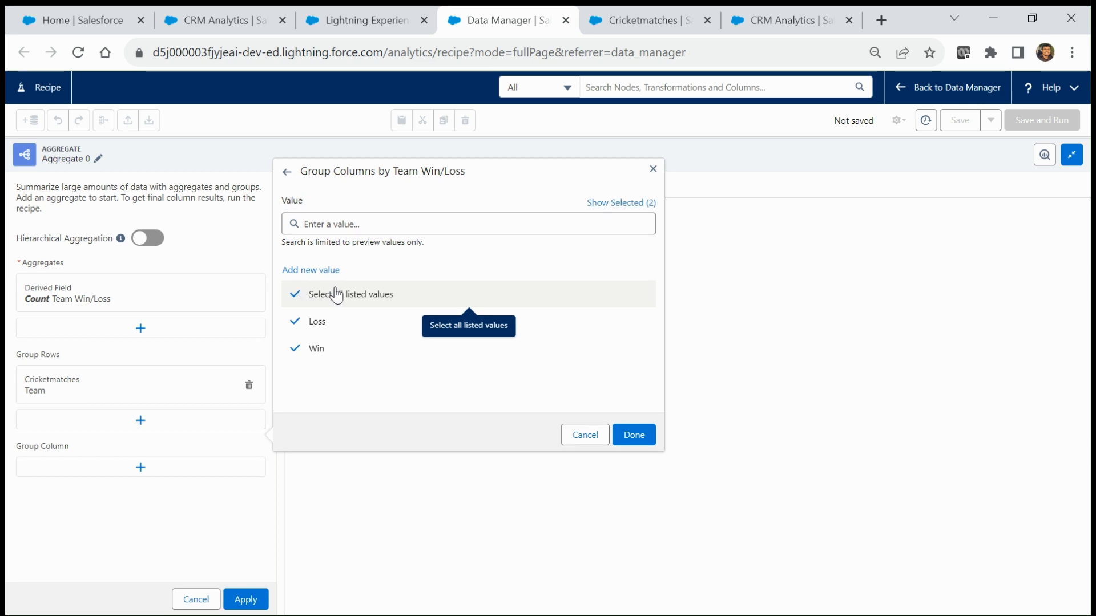
pyautogui.click(636, 436)
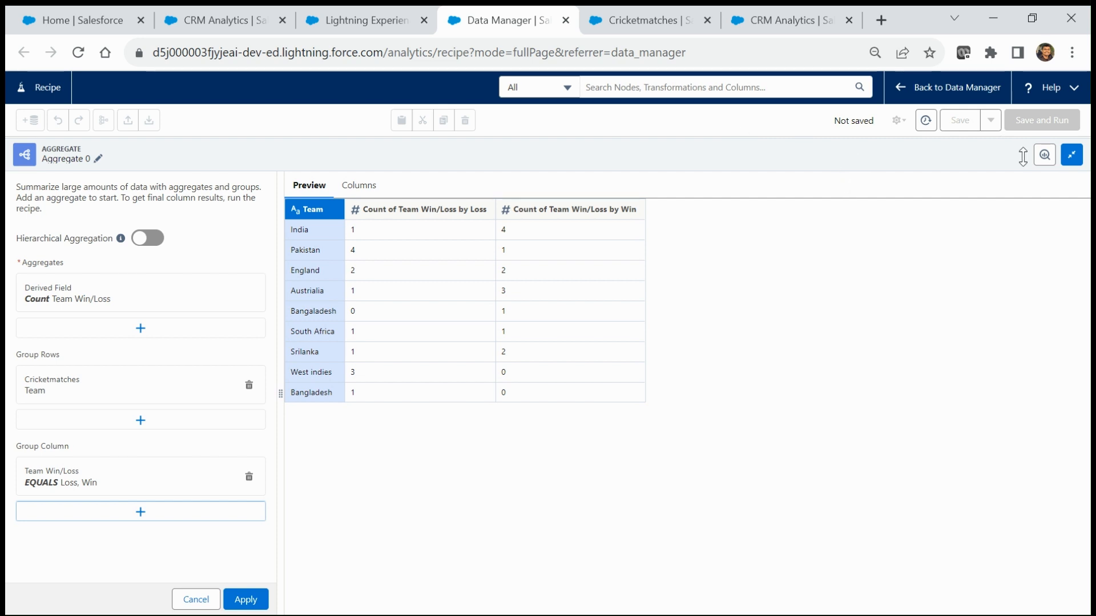
pyautogui.click(245, 600)
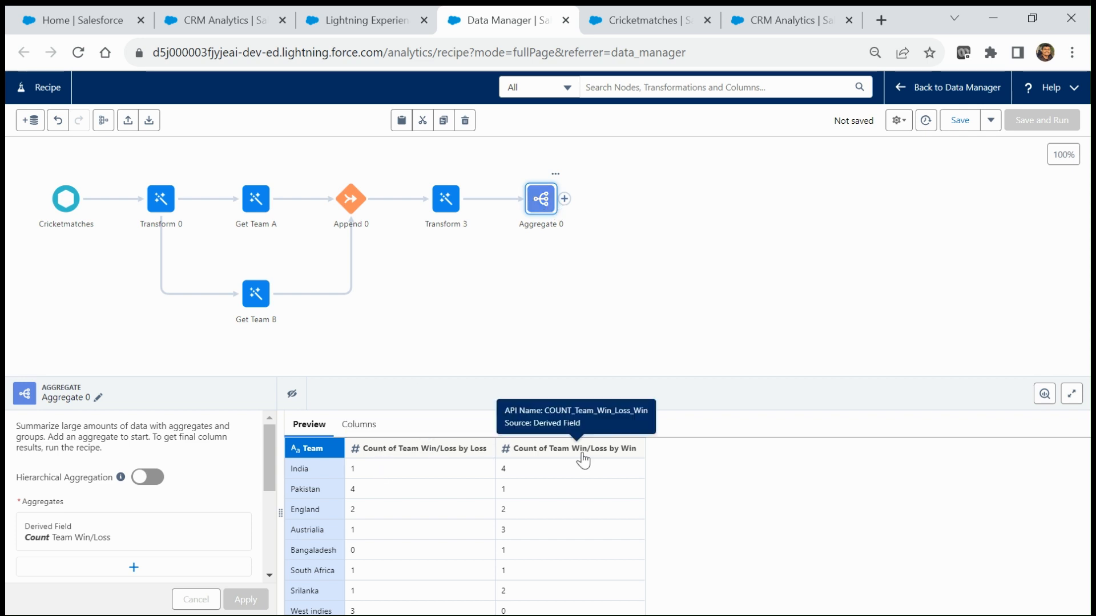
pyautogui.click(563, 199)
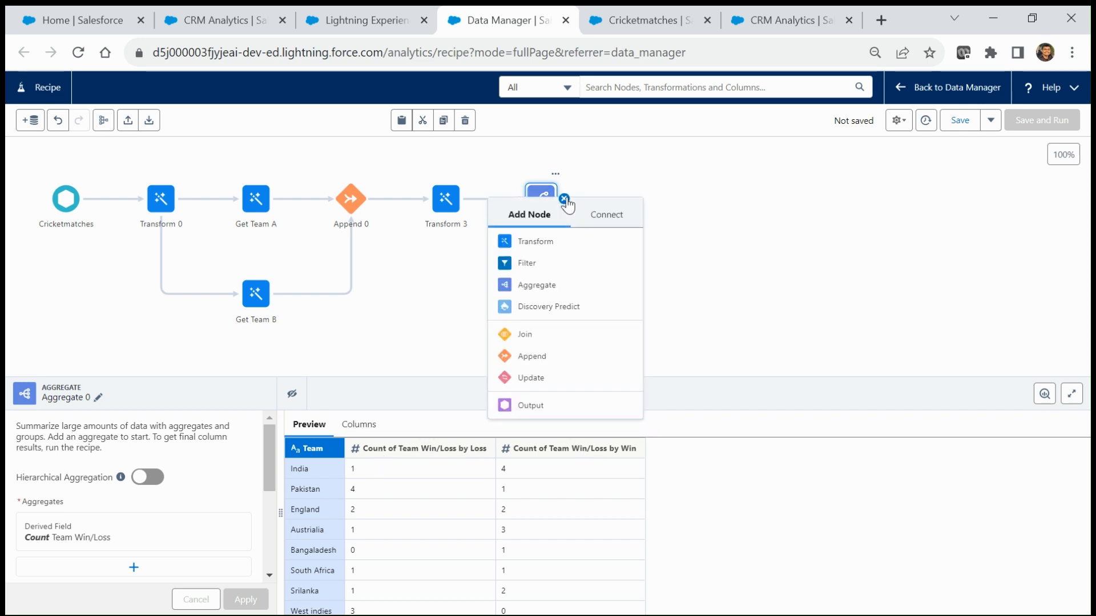
# Step: Add a Transform node after Aggregate 0 and edit the loss count column's attributes
pyautogui.click(543, 241)
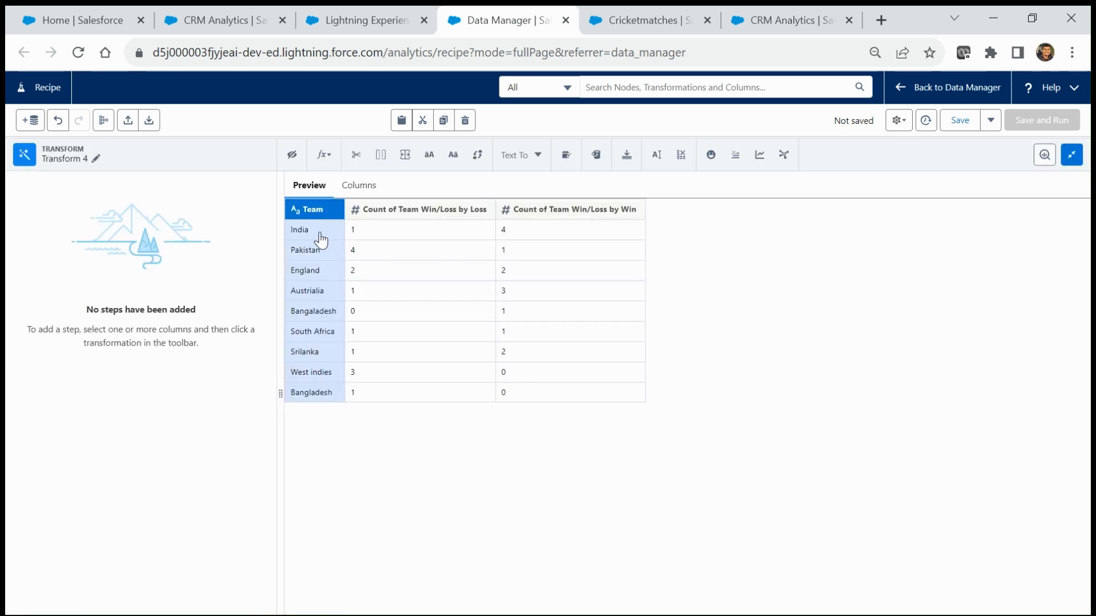
pyautogui.click(425, 212)
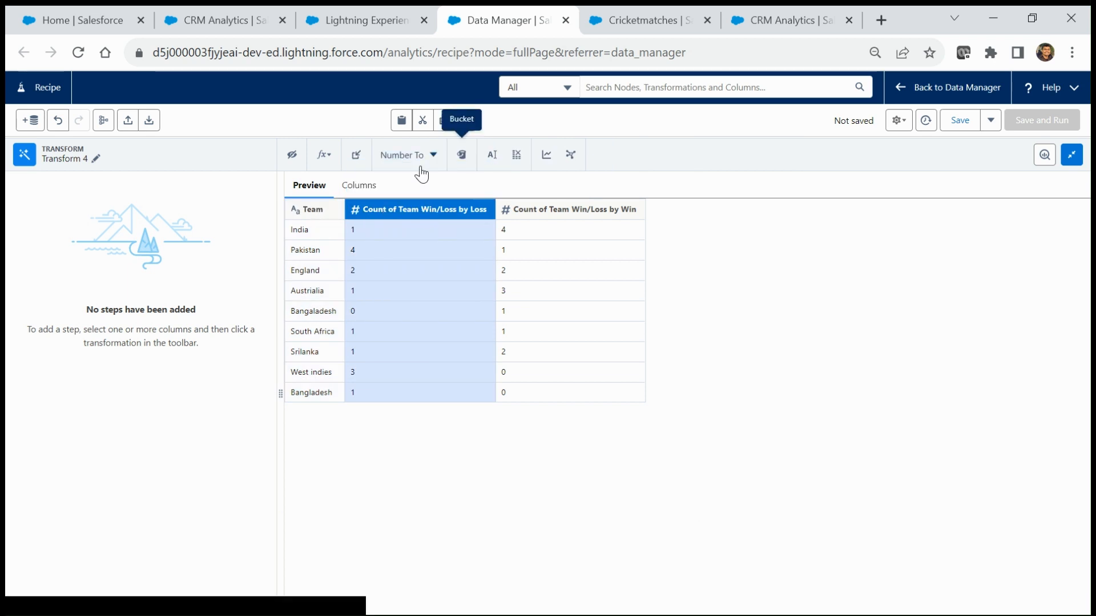
pyautogui.click(493, 157)
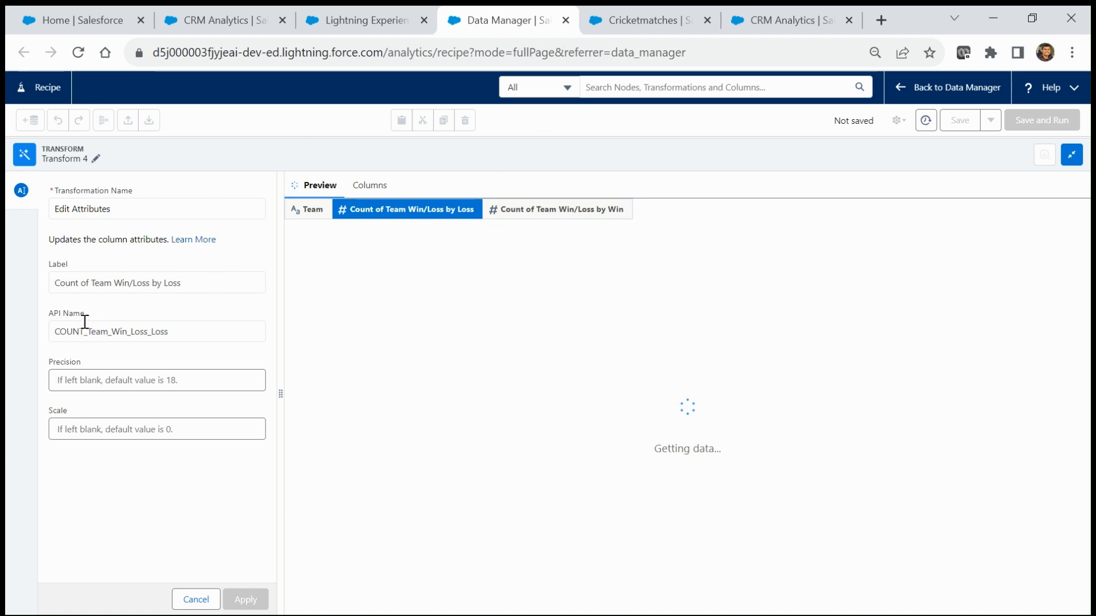
pyautogui.click(90, 283)
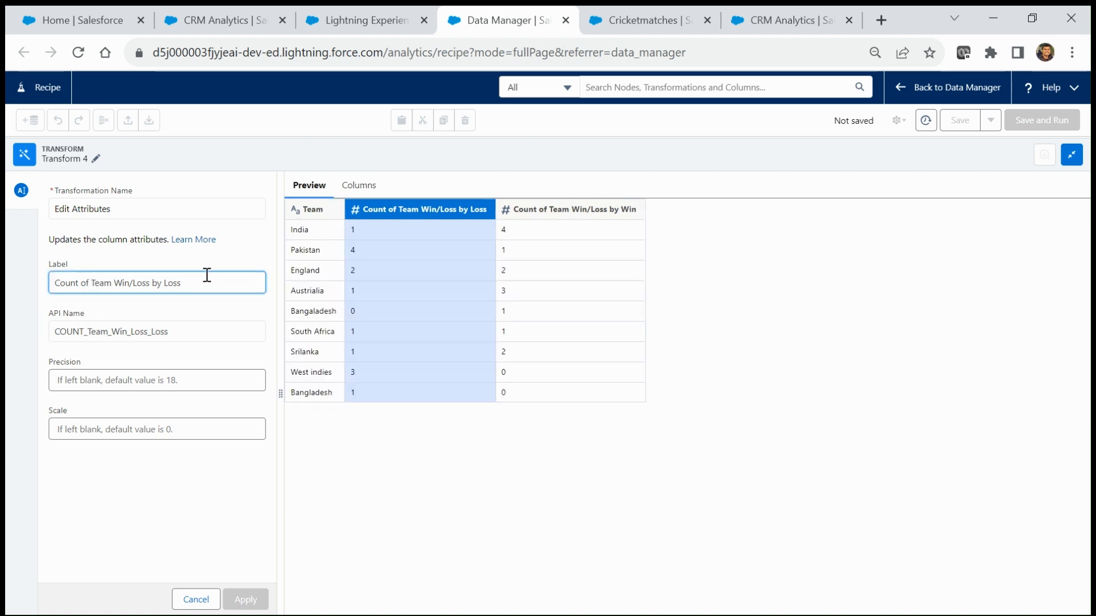
# Step: Set the loss count column's label to 'Total Loss' and API name to 'Total_Loss'
pyautogui.moveTo(213, 282); pyautogui.dragTo(10, 283)
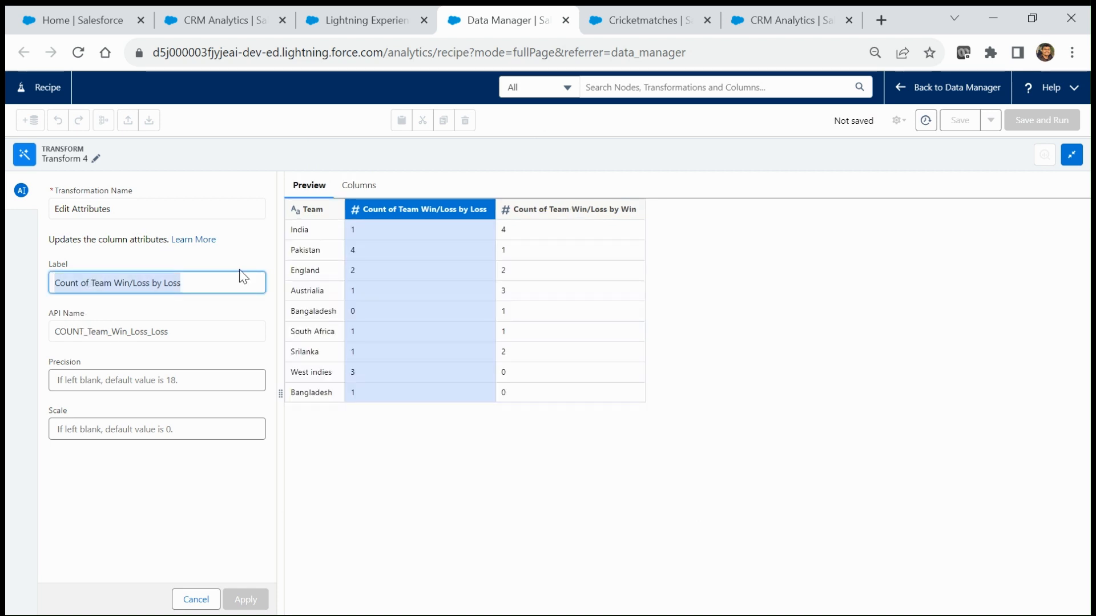
pyautogui.write('Total')
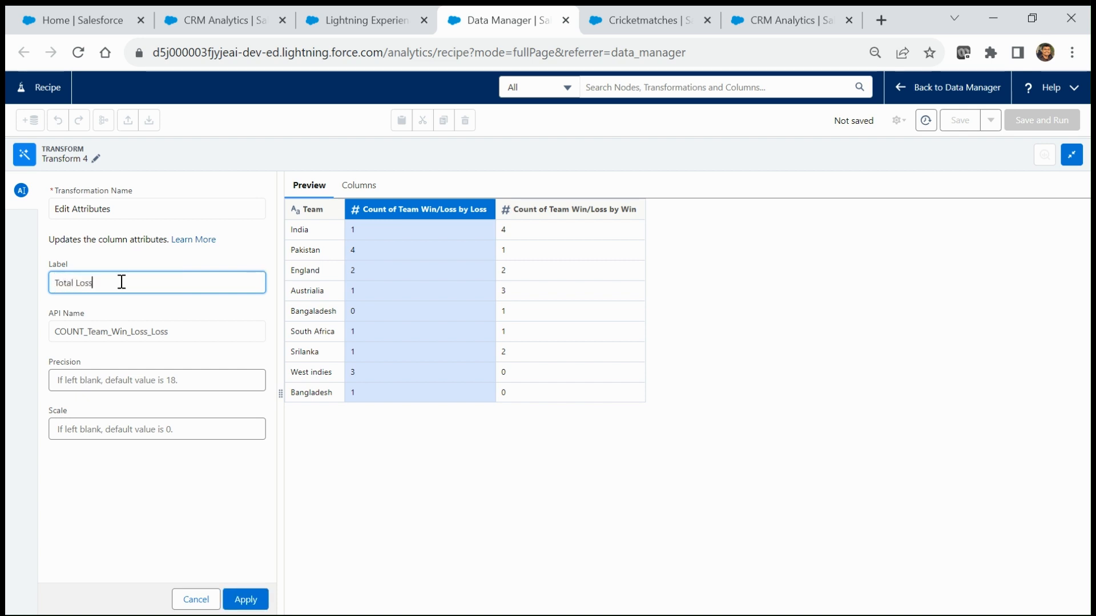
pyautogui.moveTo(120, 281); pyautogui.dragTo(6, 274)
pyautogui.hotkey('ctrl', 'c')
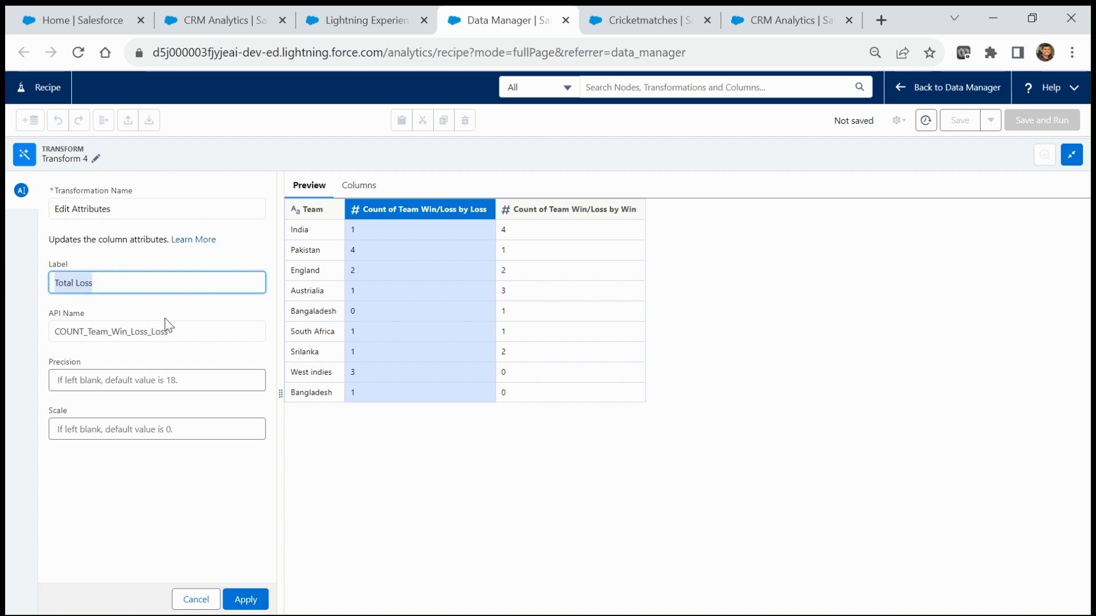
pyautogui.click(183, 336)
pyautogui.moveTo(195, 333); pyautogui.dragTo(8, 331)
pyautogui.hotkey('ctrl', 'v')
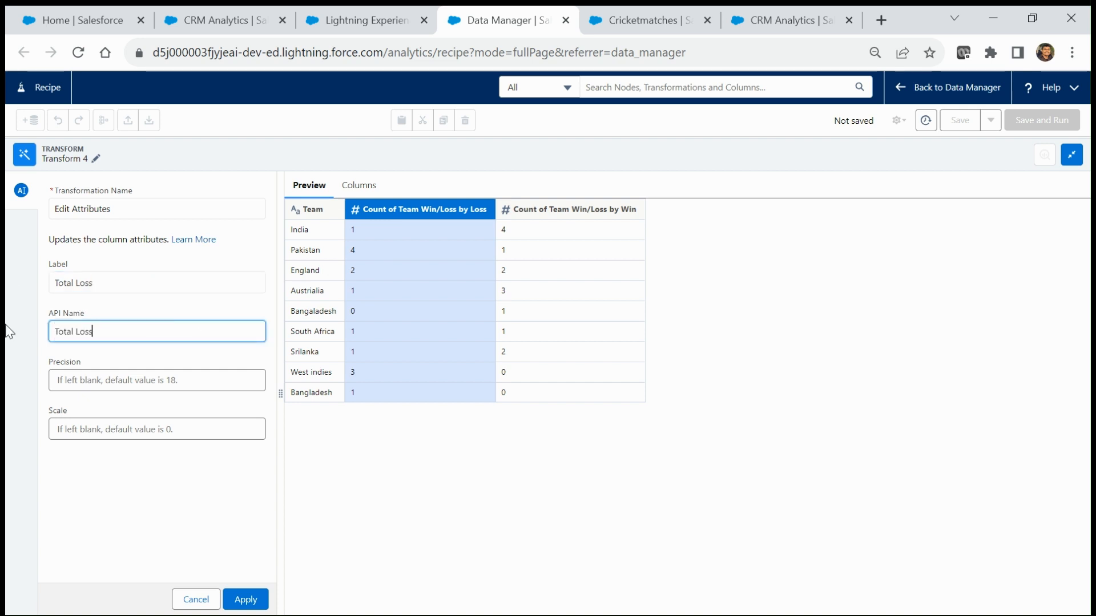
pyautogui.press('Left')
pyautogui.press('Left')
pyautogui.press('Left')
pyautogui.click(246, 599)
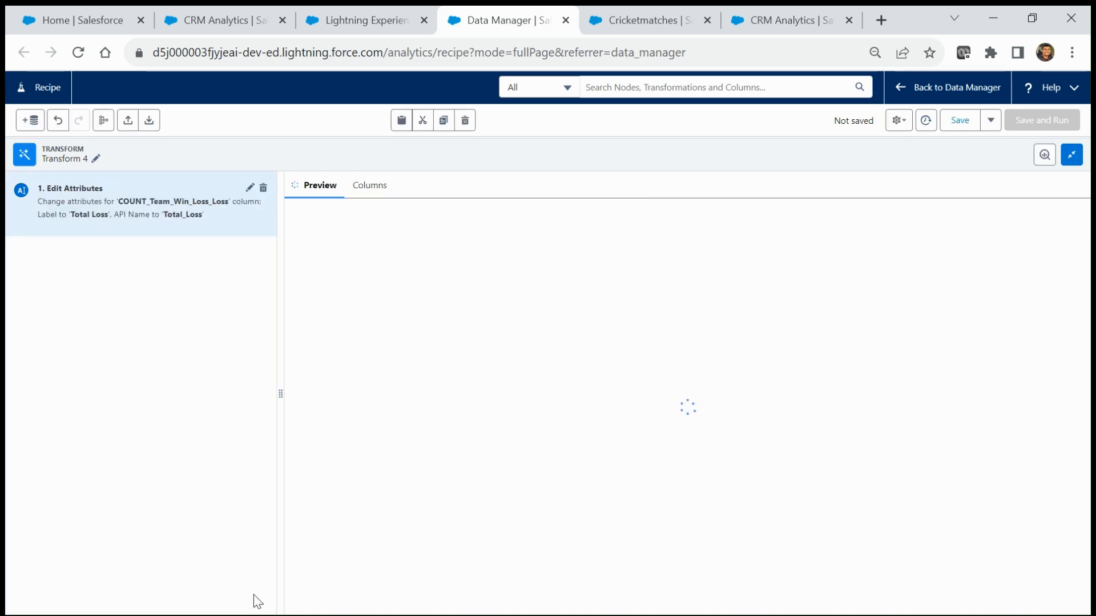
pyautogui.click(464, 215)
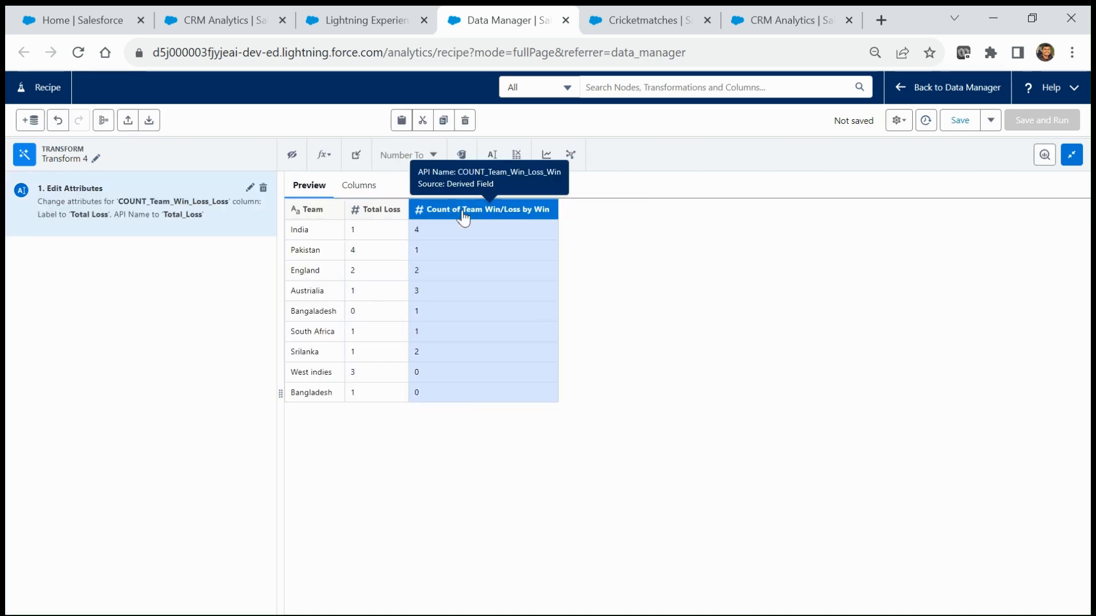
# Step: Give the win count column label 'Total Win' and API name 'Total_Win', then reveal the recipe graph
pyautogui.click(495, 162)
pyautogui.click(163, 280)
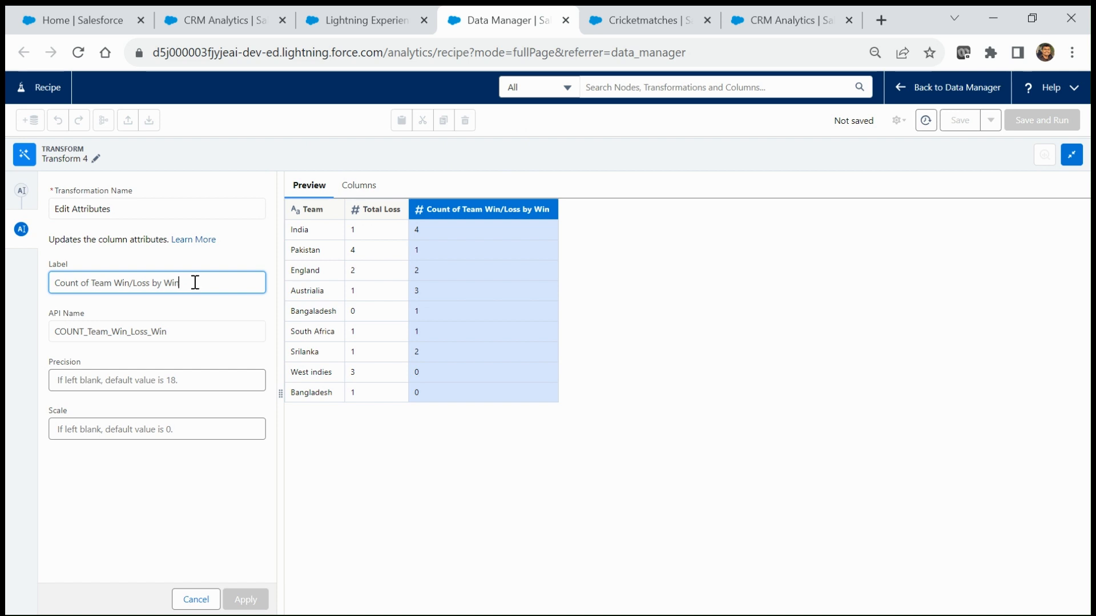
pyautogui.moveTo(196, 282); pyautogui.dragTo(9, 284)
pyautogui.write('Total Loss')
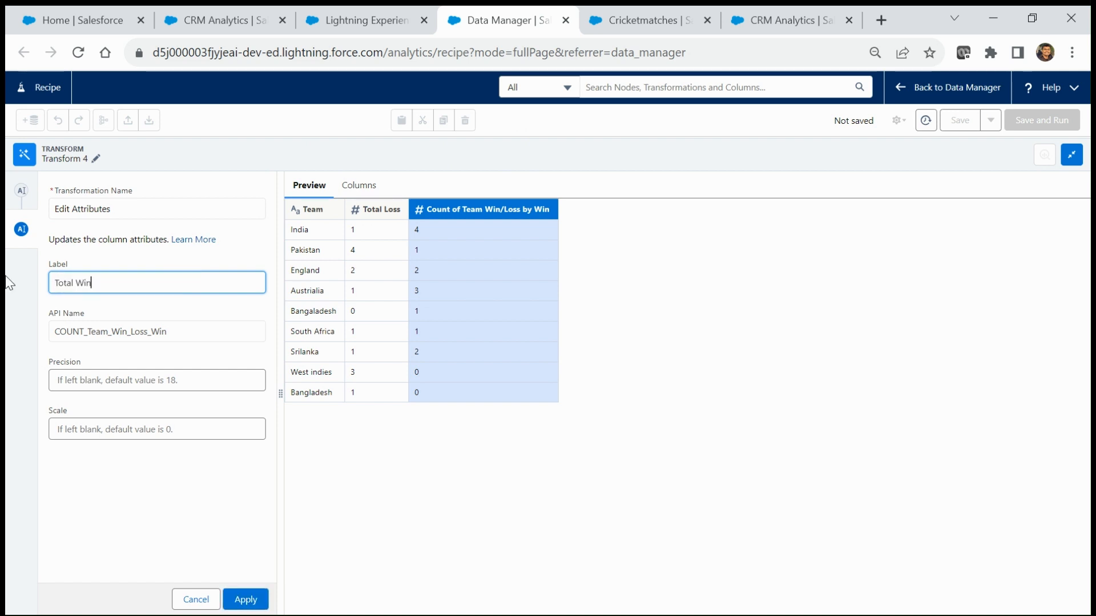
pyautogui.moveTo(181, 330); pyautogui.dragTo(9, 319)
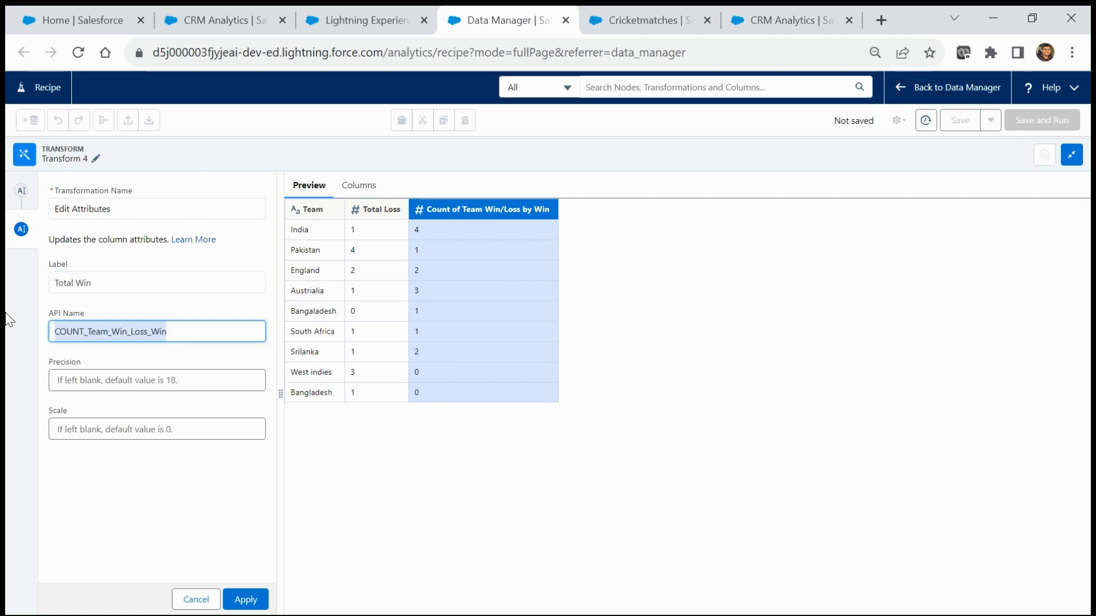
pyautogui.write('Total Loss')
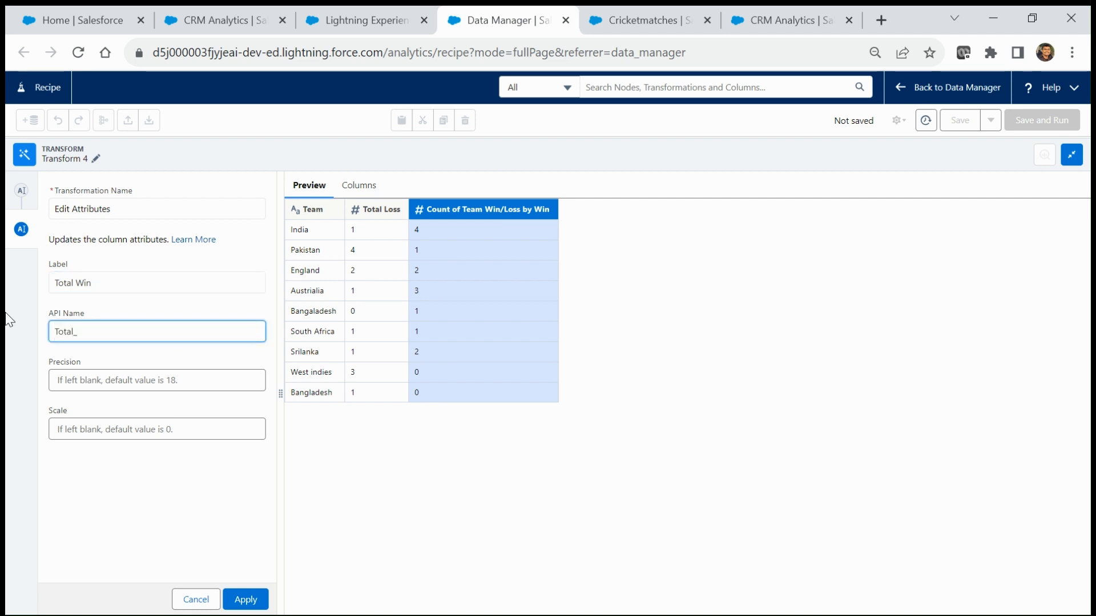
pyautogui.write('Win')
pyautogui.click(253, 602)
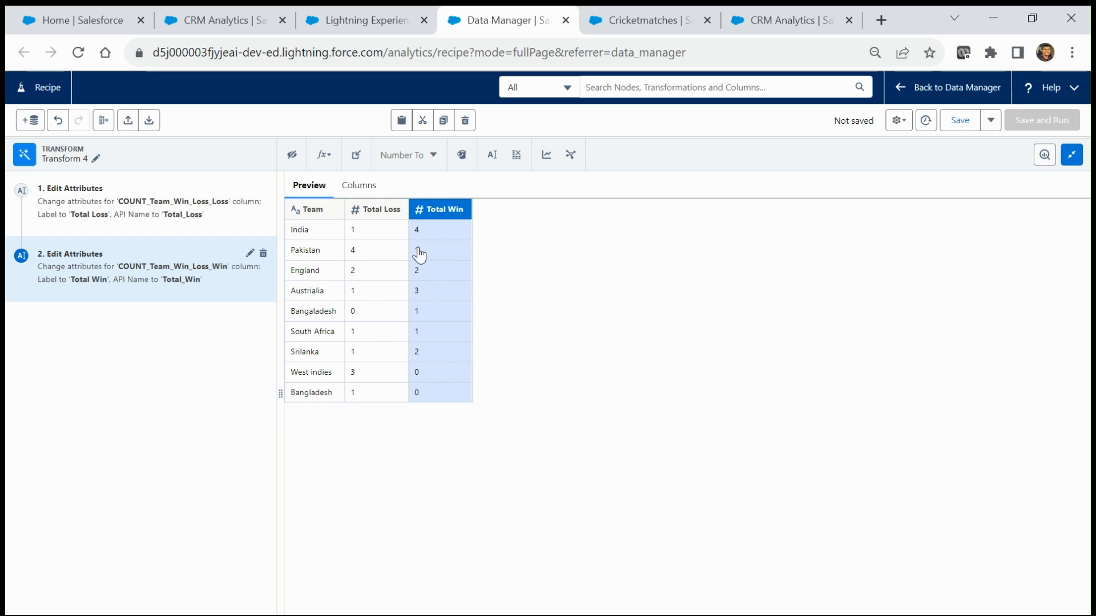
pyautogui.click(307, 233)
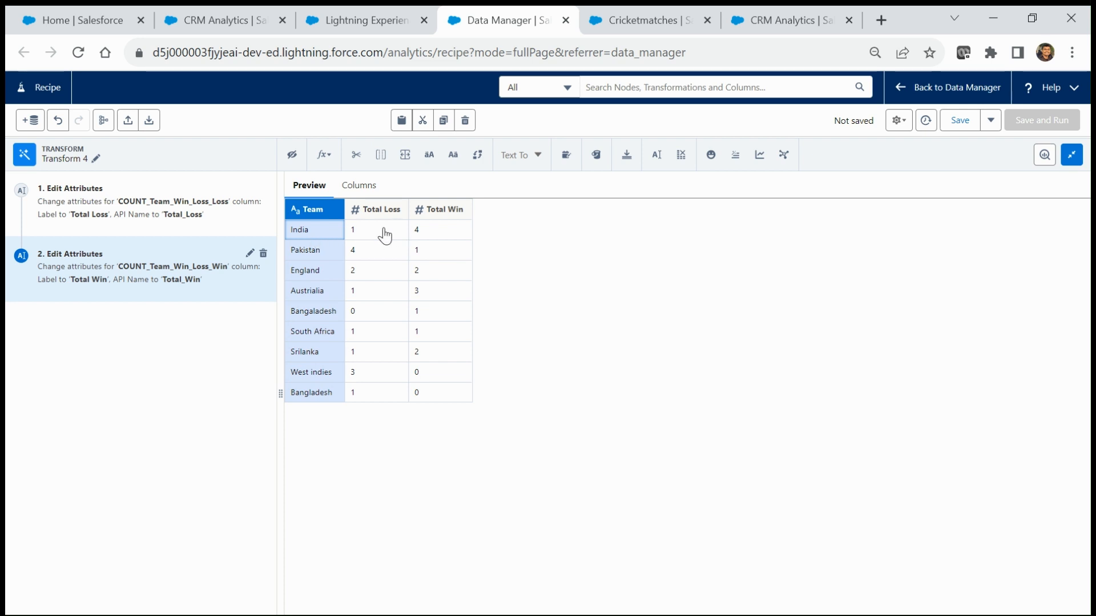
pyautogui.click(441, 231)
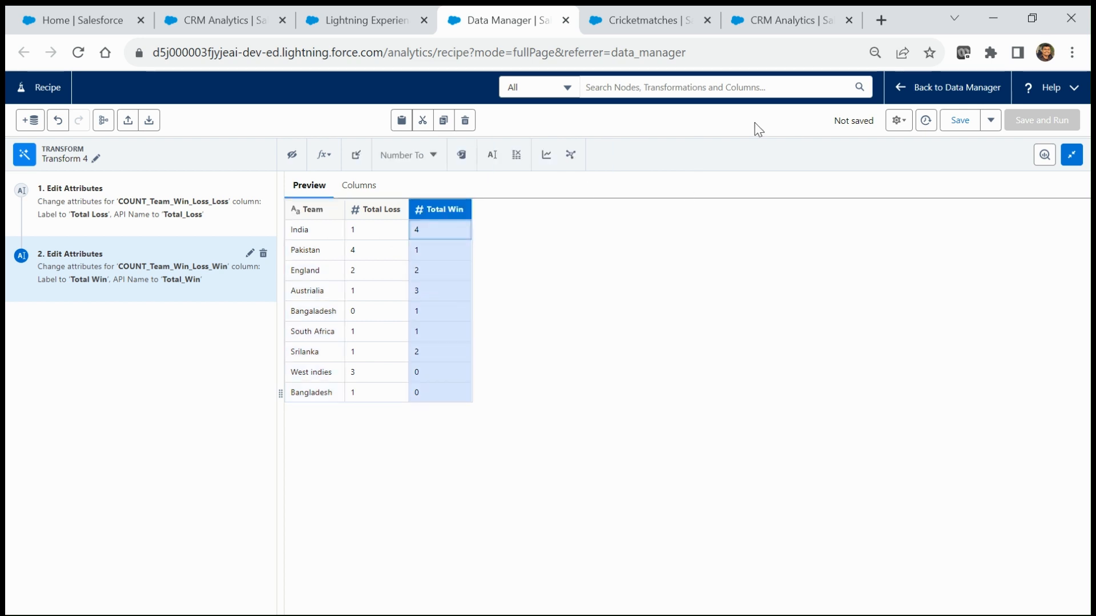
pyautogui.moveTo(746, 139); pyautogui.dragTo(776, 240)
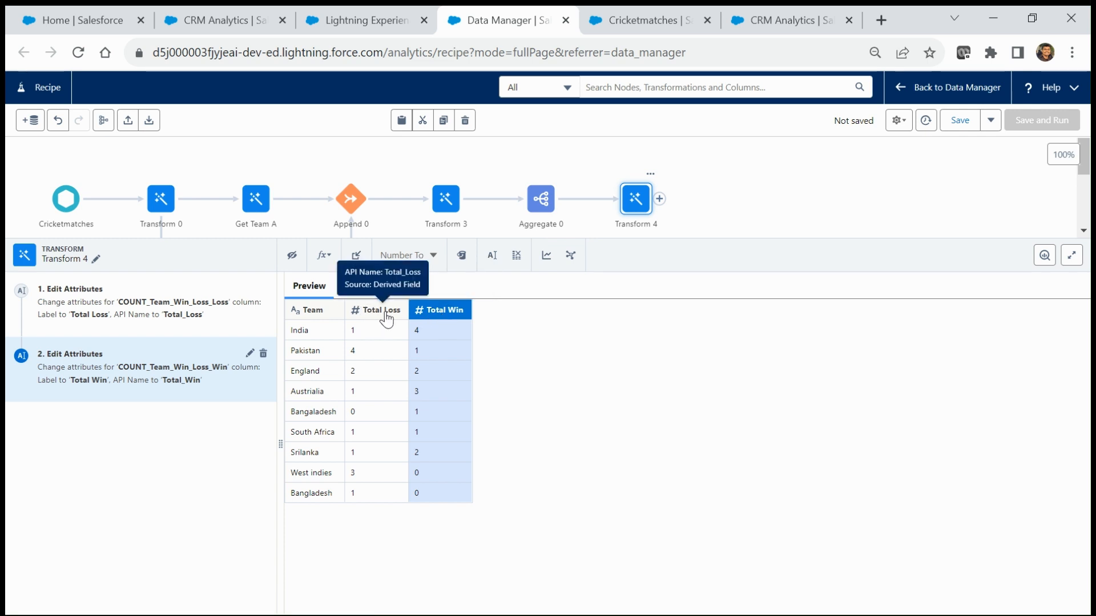
# Step: Add a custom formula column computing Total_Loss + Total_Win
pyautogui.click(331, 259)
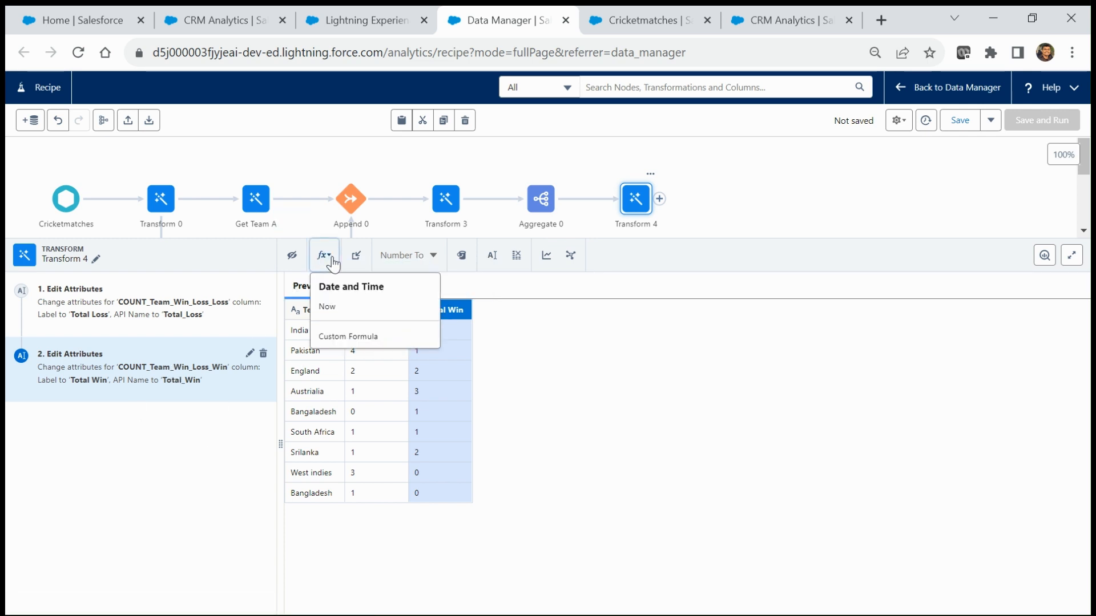
pyautogui.click(347, 338)
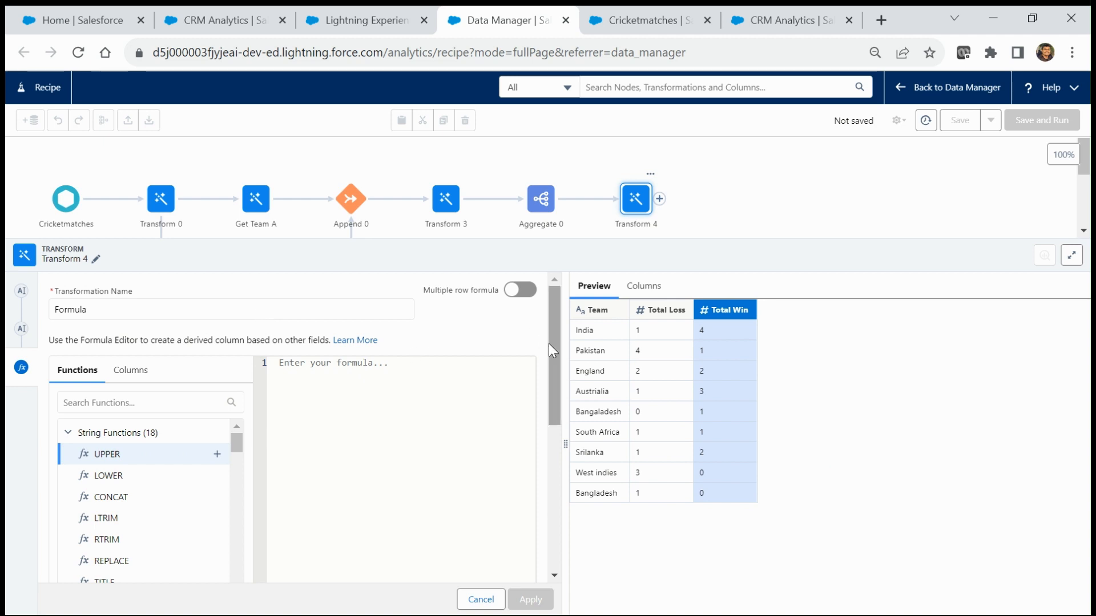
pyautogui.moveTo(551, 350)
pyautogui.mouseDown()
pyautogui.moveTo(552, 440)
pyautogui.moveTo(554, 354)
pyautogui.mouseUp()
pyautogui.click(311, 375)
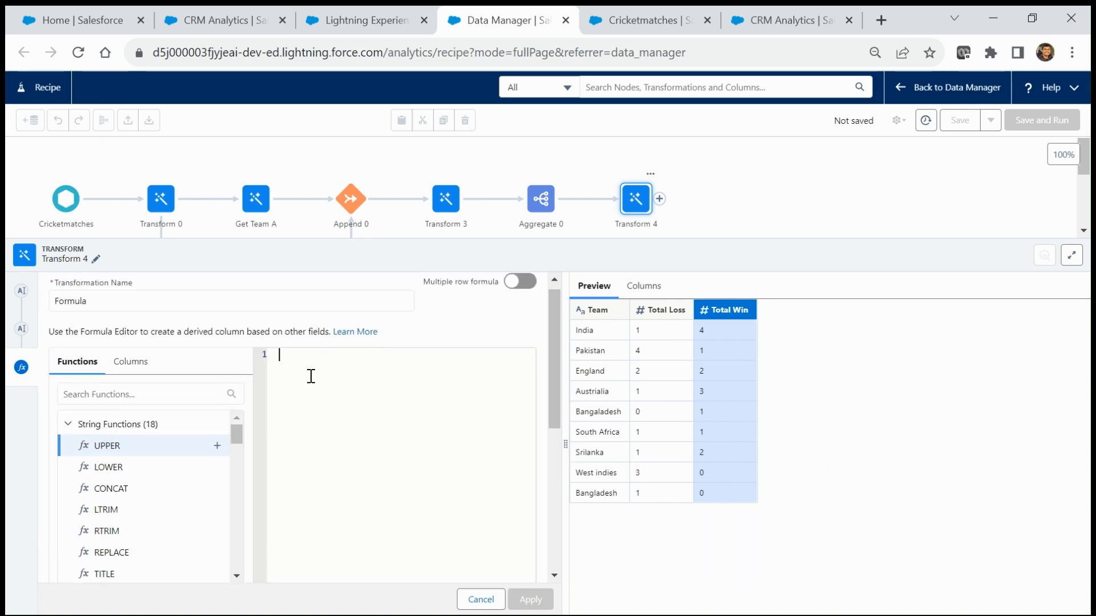
pyautogui.write('tot')
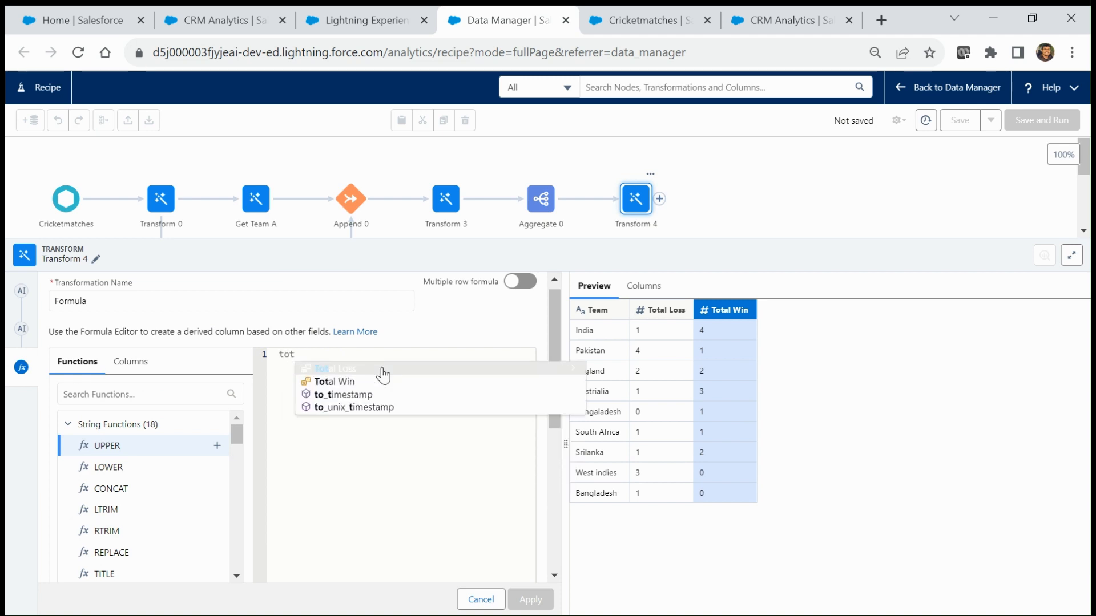
pyautogui.click(352, 368)
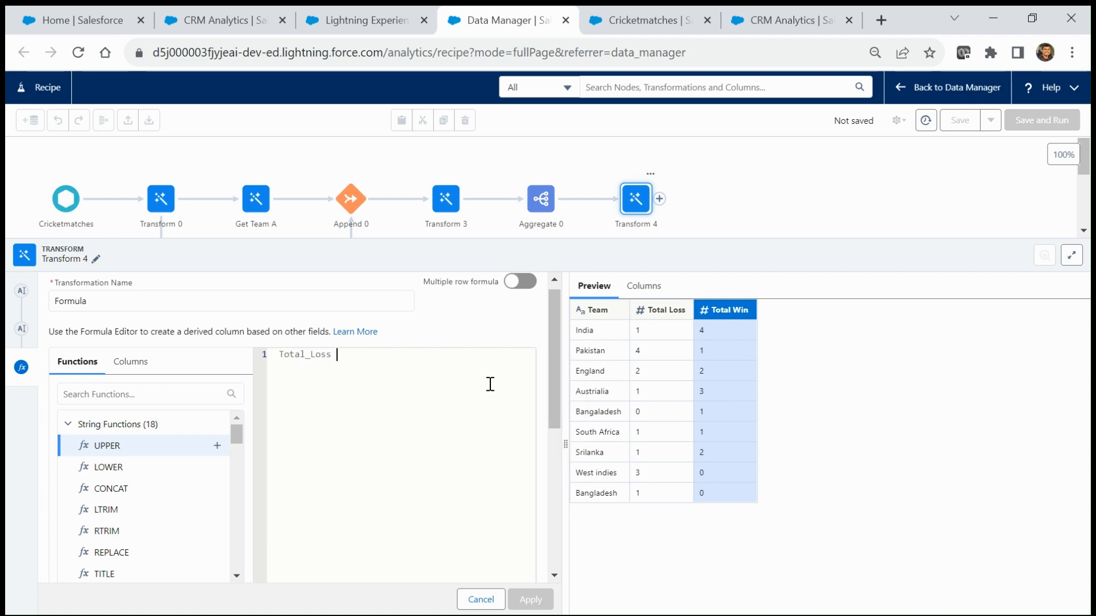
pyautogui.write('+ tota')
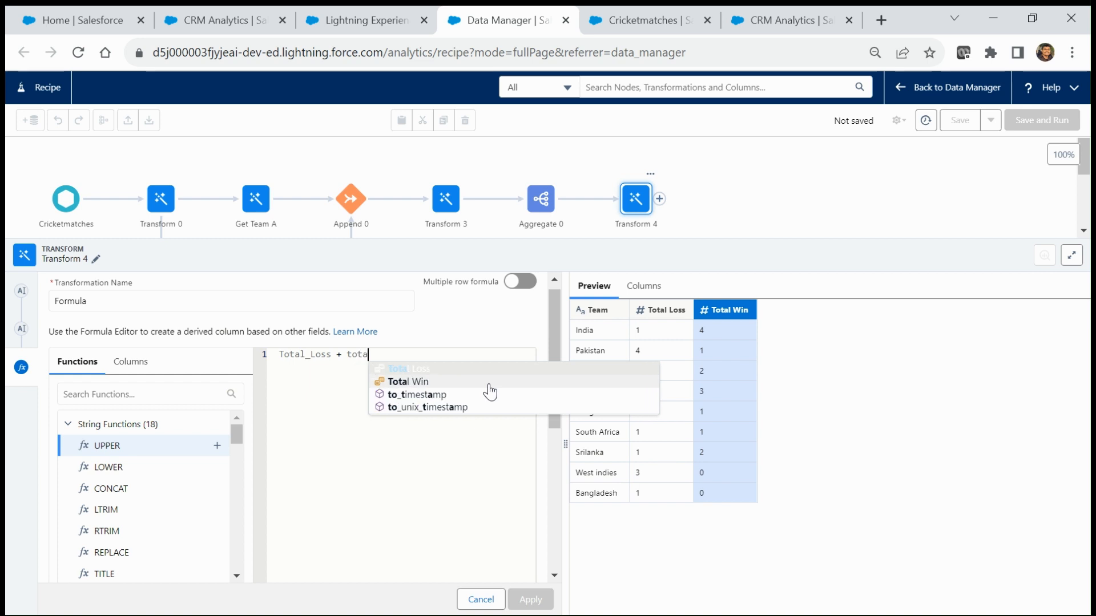
pyautogui.click(490, 384)
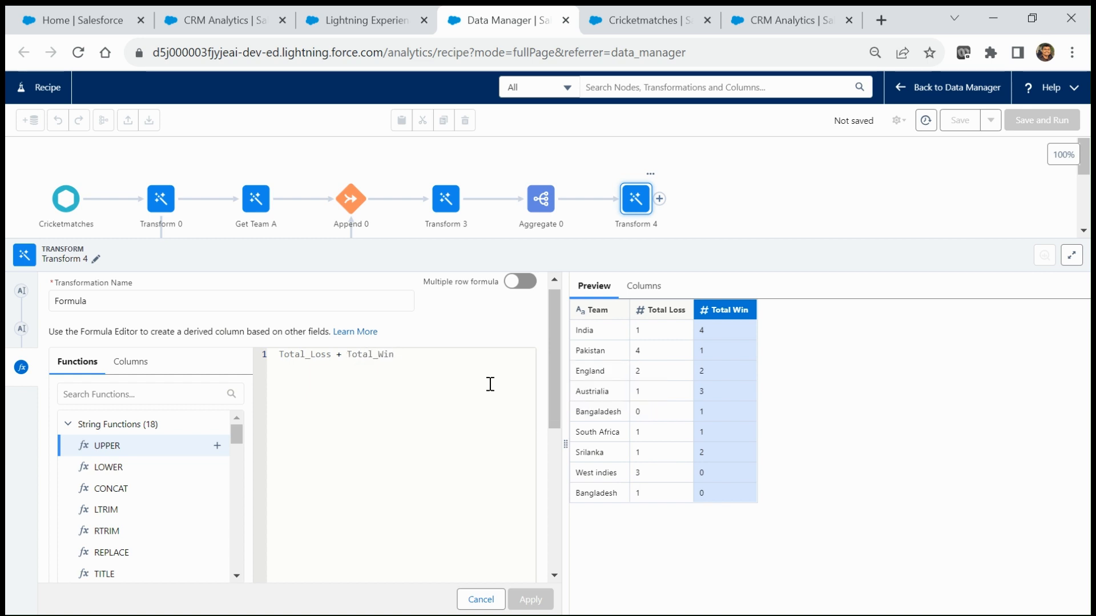
pyautogui.moveTo(553, 377); pyautogui.dragTo(556, 530)
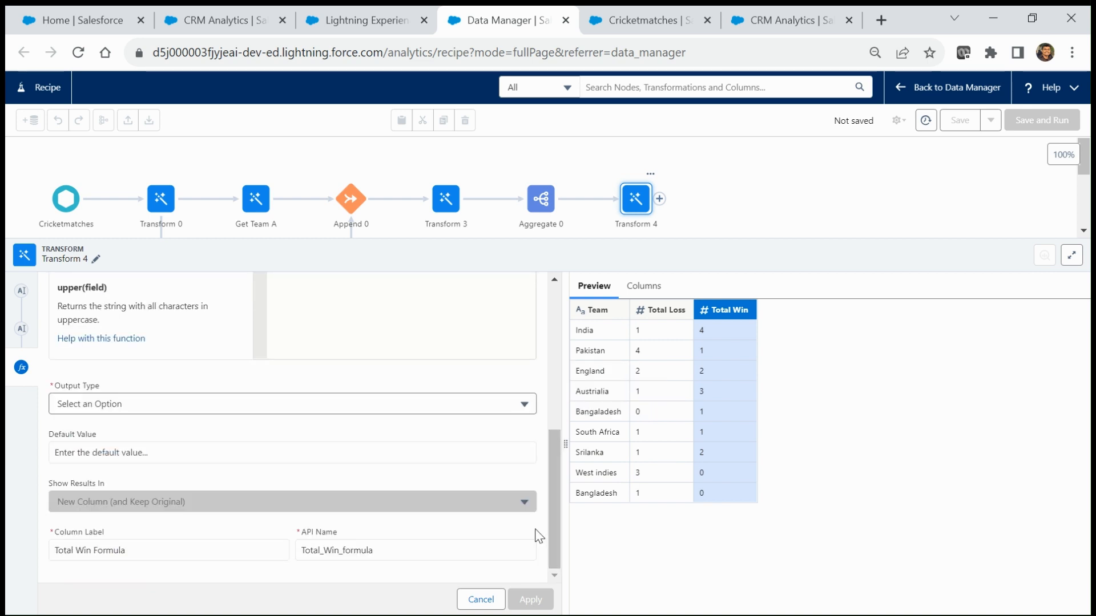
# Step: Make the formula a Number column labelled 'Total Played' with API name 'Total_Played', and apply
pyautogui.click(161, 406)
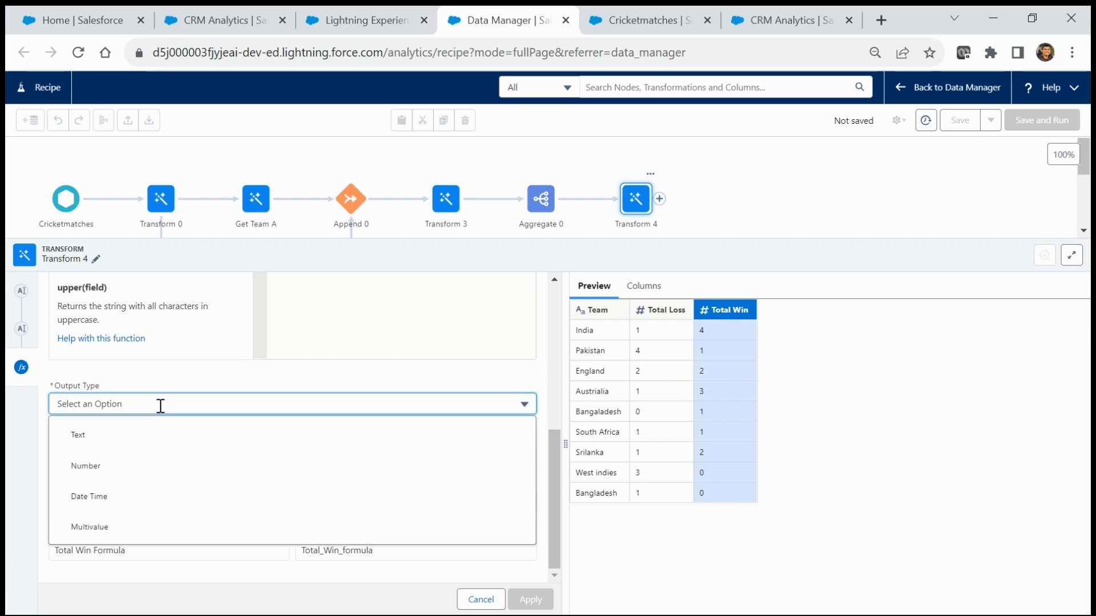
pyautogui.click(80, 468)
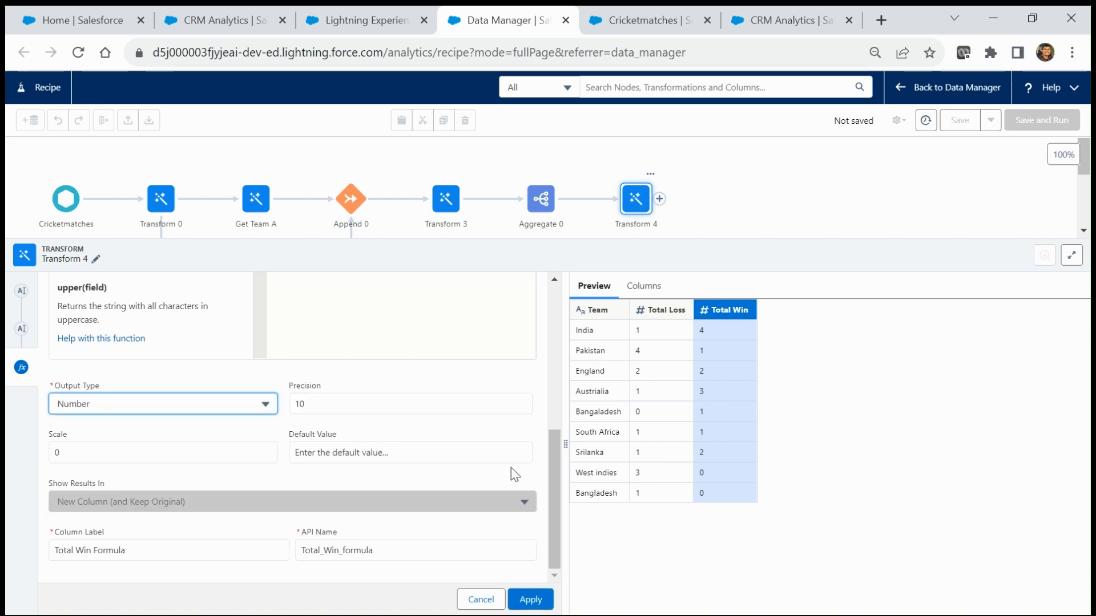
pyautogui.click(147, 549)
pyautogui.press('BackSpace')
pyautogui.press('BackSpace')
pyautogui.press('BackSpace')
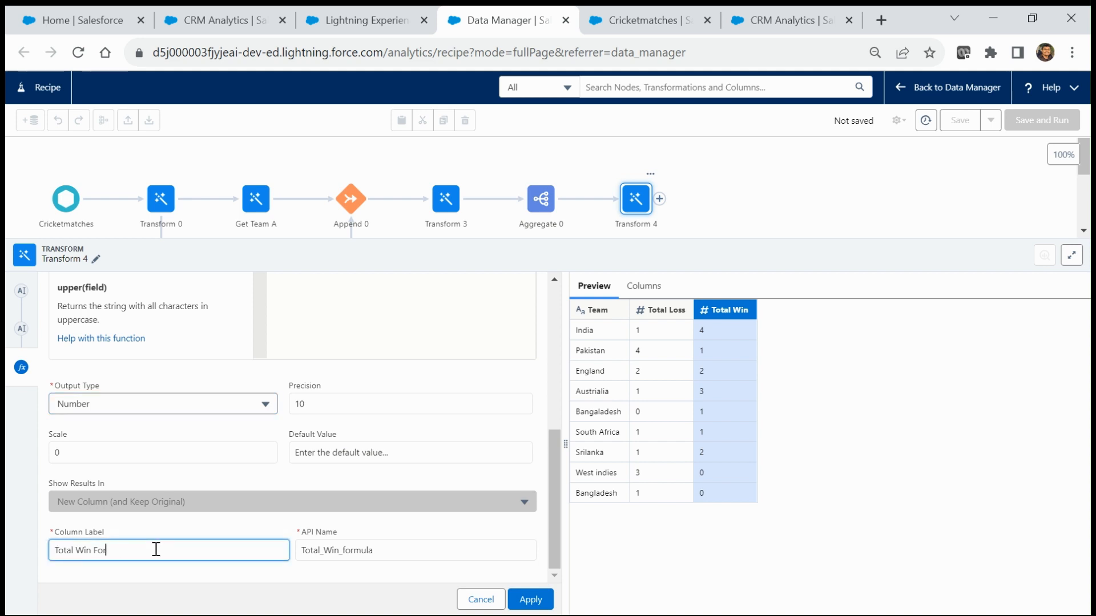
pyautogui.press('BackSpace')
pyautogui.press('BackSpace')
pyautogui.write('Played')
pyautogui.hotkey('ctrl', 'a')
pyautogui.hotkey('ctrl', 'c')
pyautogui.press('Tab')
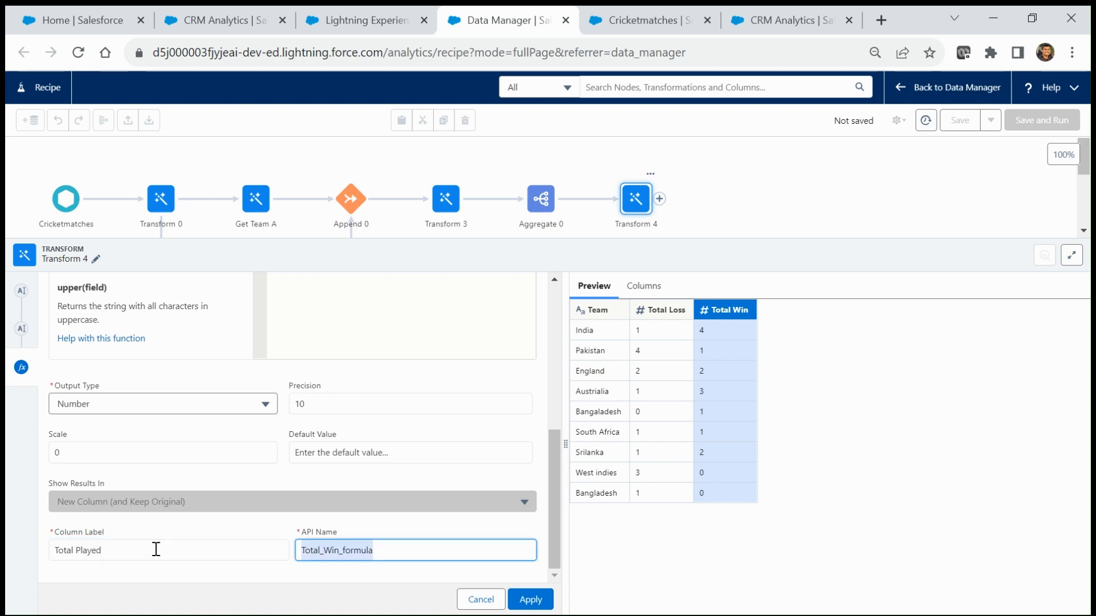
pyautogui.hotkey('ctrl', 'v')
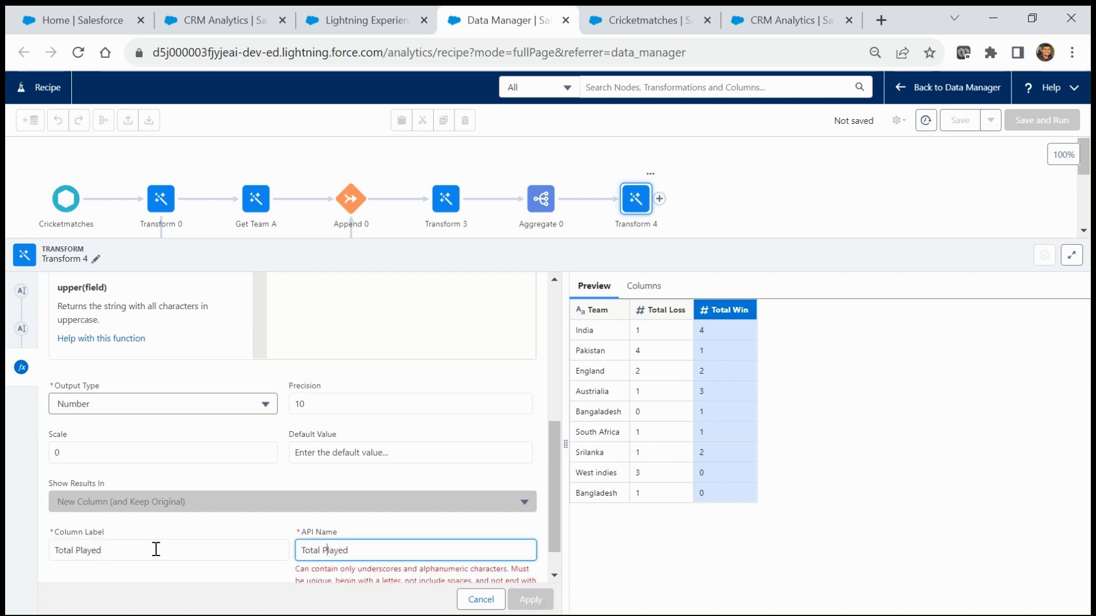
pyautogui.press('BackSpace')
pyautogui.write('_')
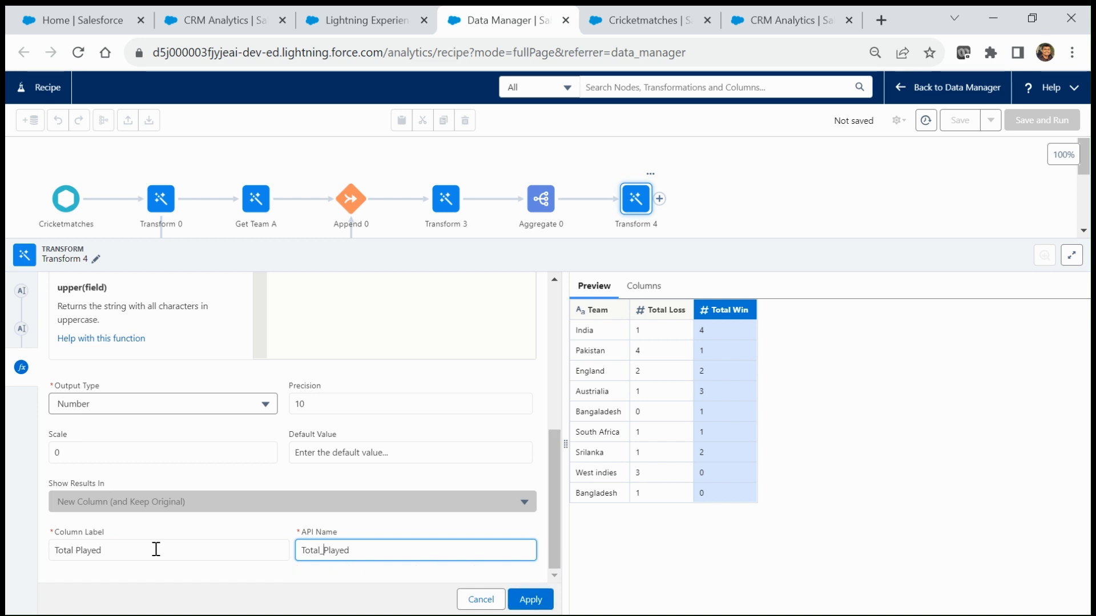
pyautogui.click(528, 608)
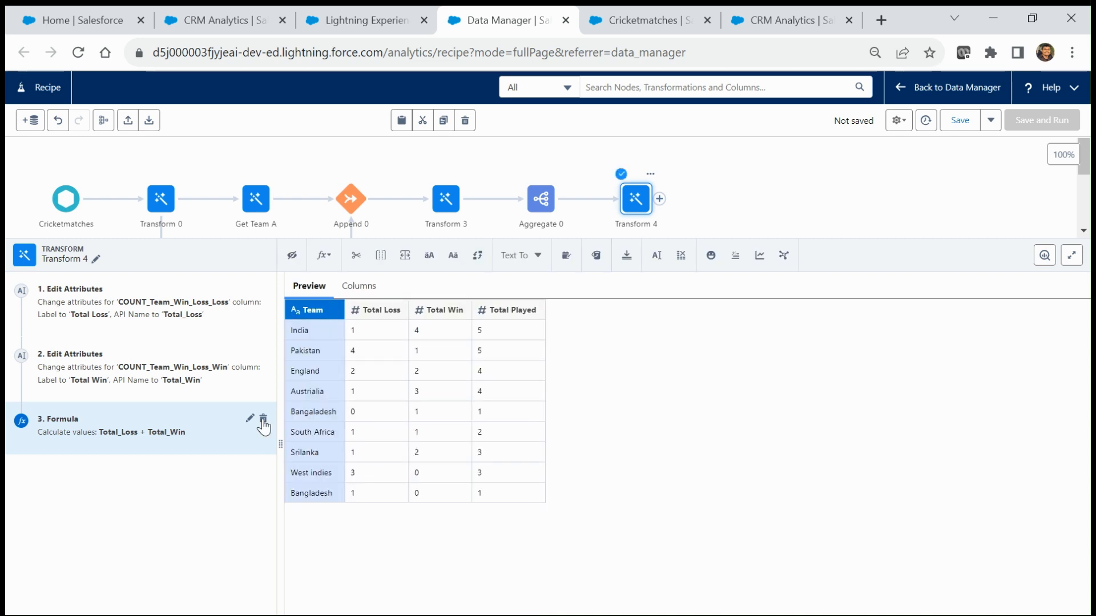
# Step: Check the per-team Total Played preview, then bring up the add-node choices after Transform 4
pyautogui.moveTo(506, 314)
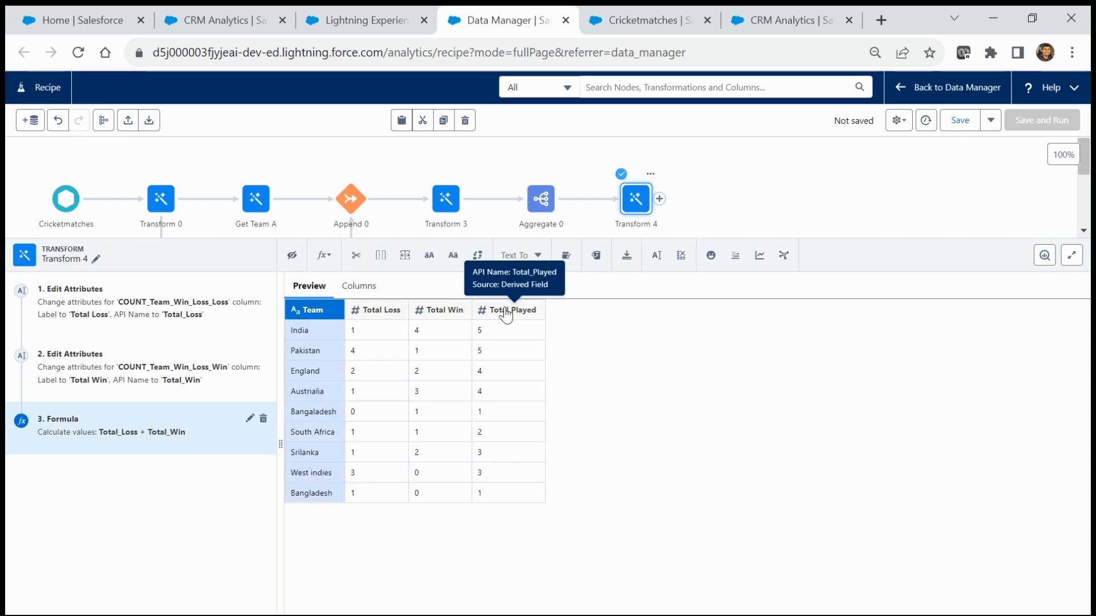
pyautogui.click(361, 334)
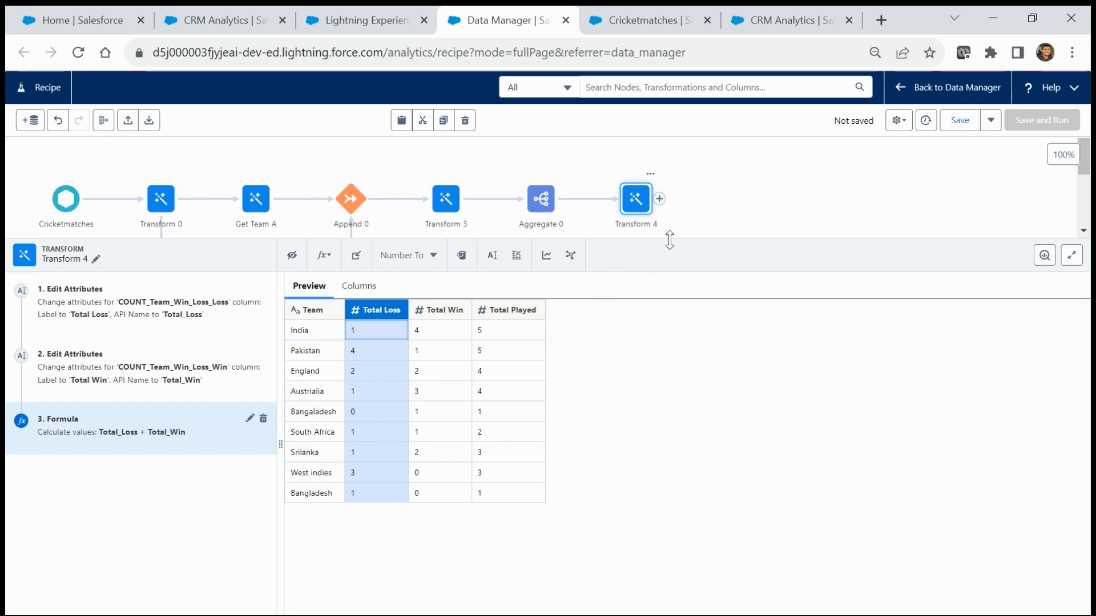
pyautogui.moveTo(669, 241); pyautogui.dragTo(702, 299)
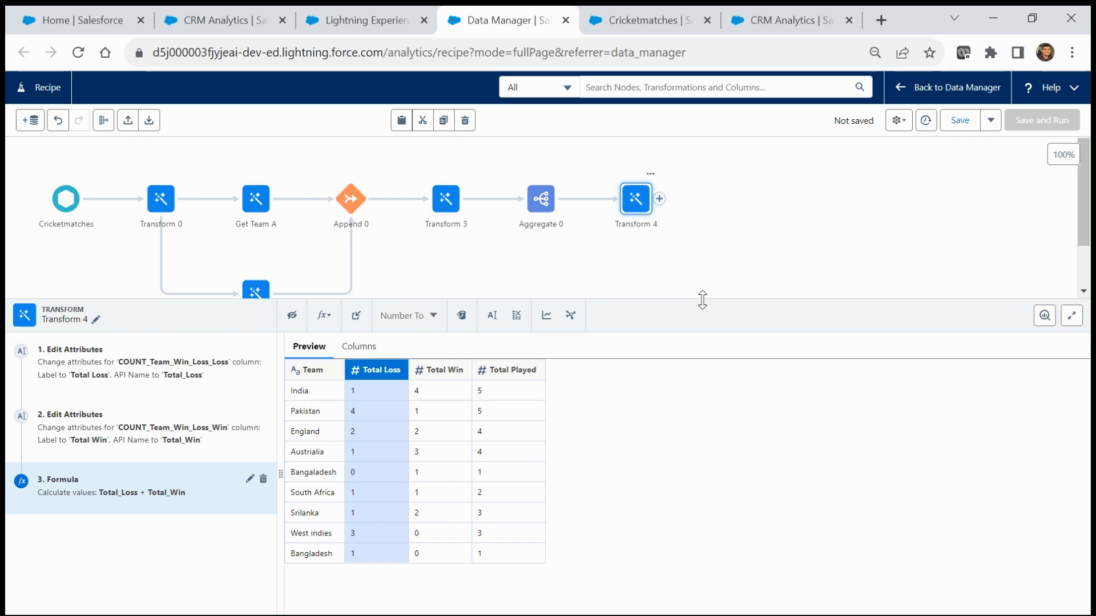
pyautogui.click(660, 199)
pyautogui.click(661, 199)
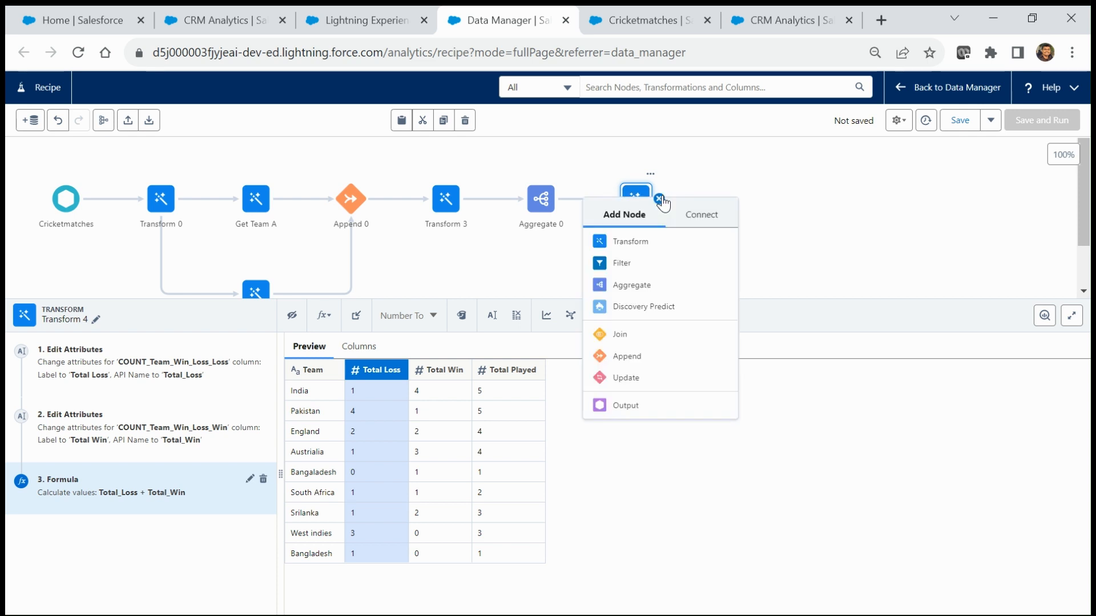
# Step: Add a Dataset output node labelled 'Cricket Matches Transformation-2' after Transform 4
pyautogui.click(635, 407)
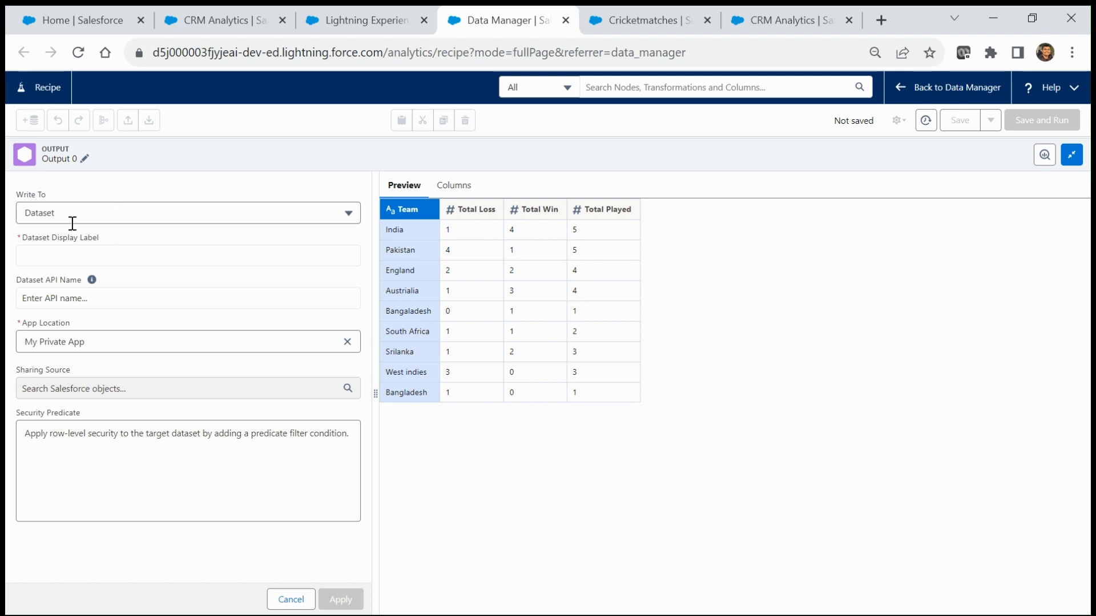
pyautogui.click(65, 212)
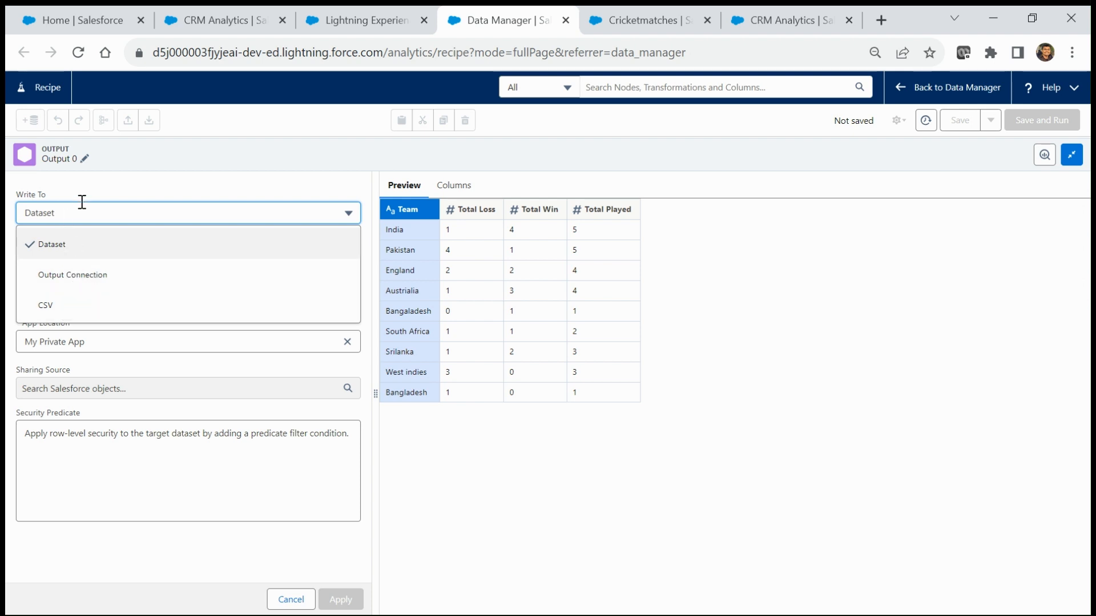
pyautogui.click(140, 191)
pyautogui.click(66, 251)
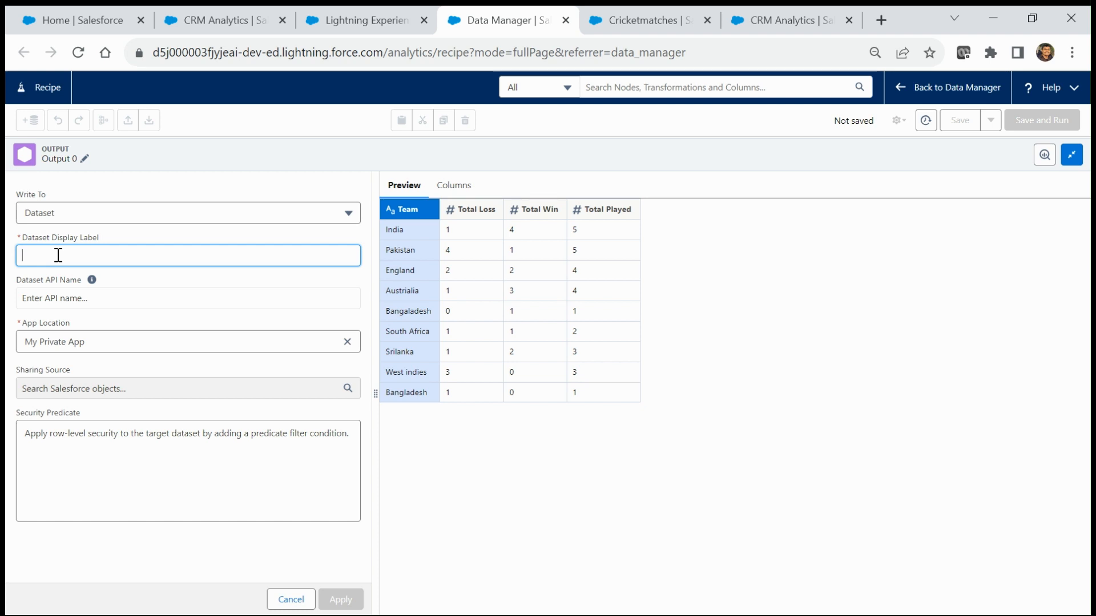
pyautogui.write('Cricket')
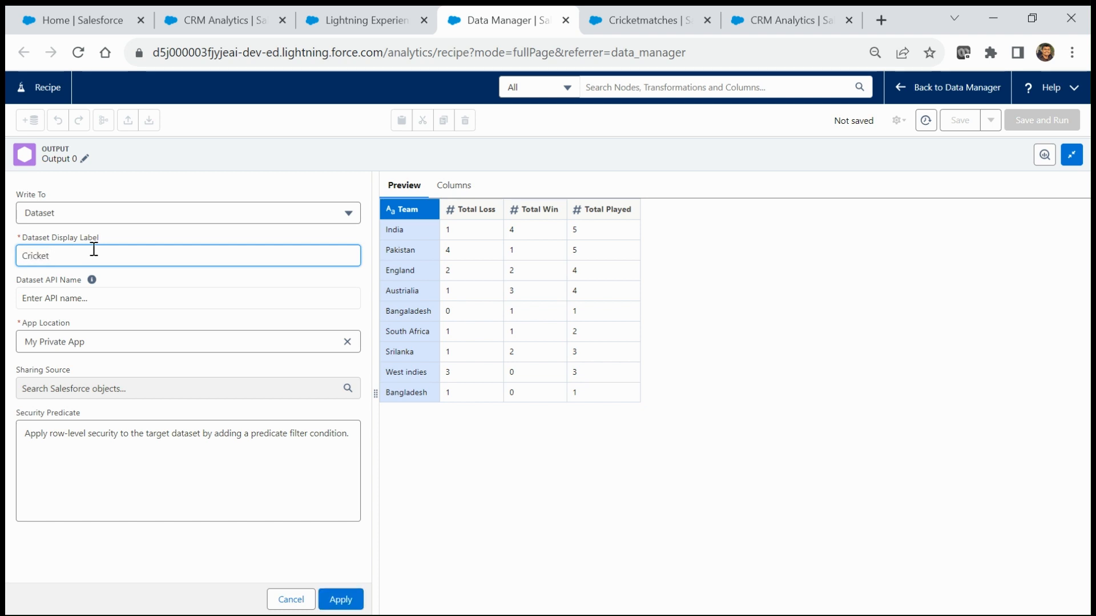
pyautogui.write(' Matches Transformation -')
pyautogui.moveTo(174, 249); pyautogui.dragTo(7, 251)
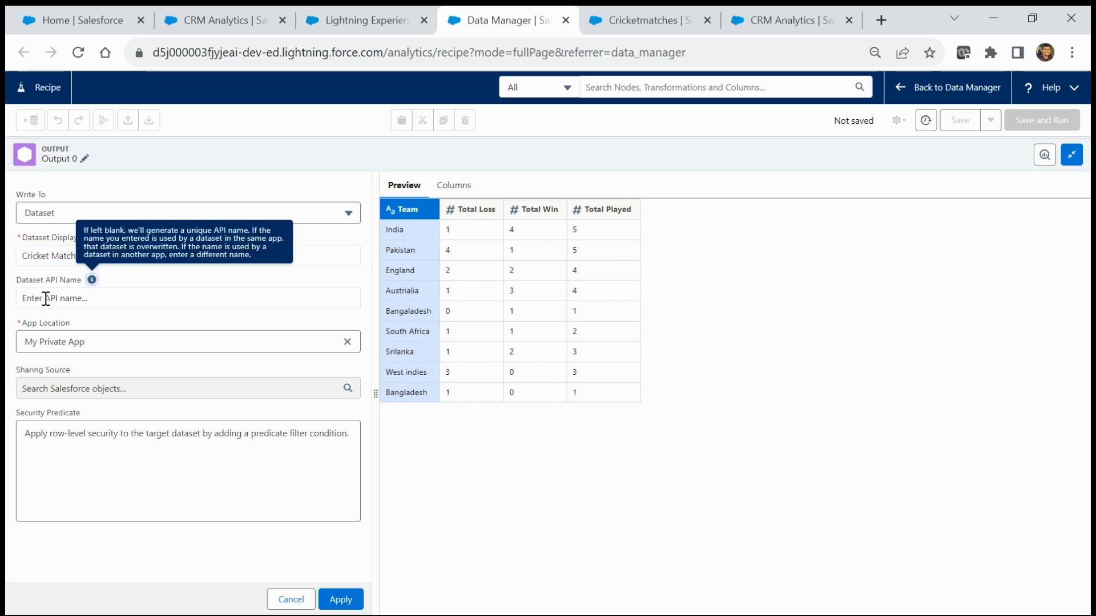
# Step: Set the dataset API name to 'Cricket_Matches_Transformation_2' and apply the output settings
pyautogui.click(73, 297)
pyautogui.hotkey('ctrl', 'v')
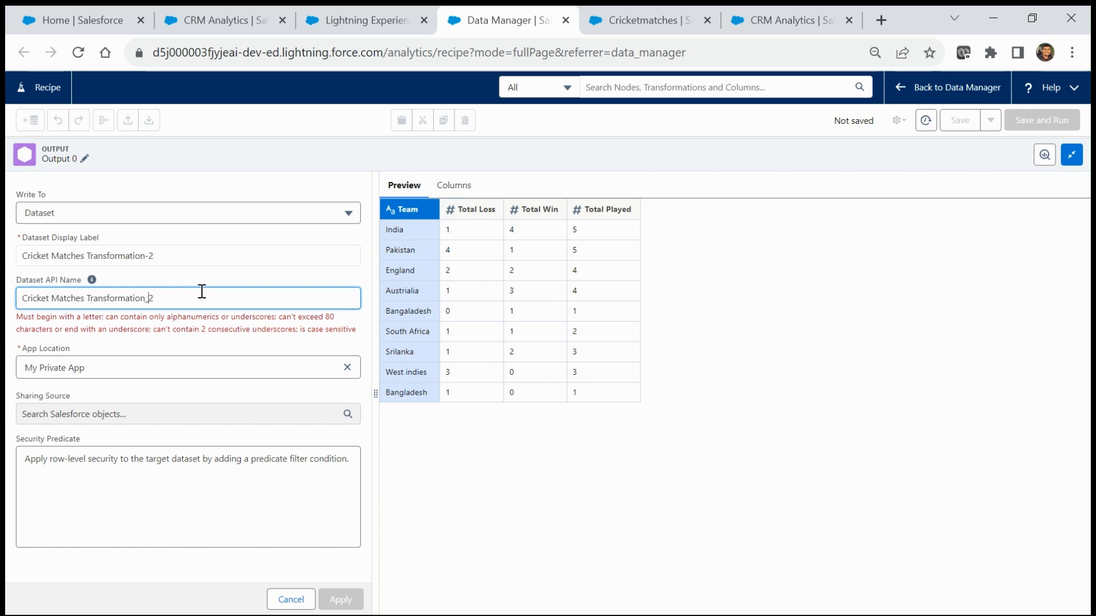
pyautogui.press('Left')
pyautogui.press('Left')
pyautogui.press('Left')
pyautogui.press('Left')
pyautogui.press('Left')
pyautogui.press('Left')
pyautogui.press('Left')
pyautogui.press('Left')
pyautogui.press('Left')
pyautogui.press('Left')
pyautogui.press('Left')
pyautogui.press('Left')
pyautogui.press('BackSpace')
pyautogui.write('_')
pyautogui.press('Right')
pyautogui.press('Right')
pyautogui.press('BackSpace')
pyautogui.write('_')
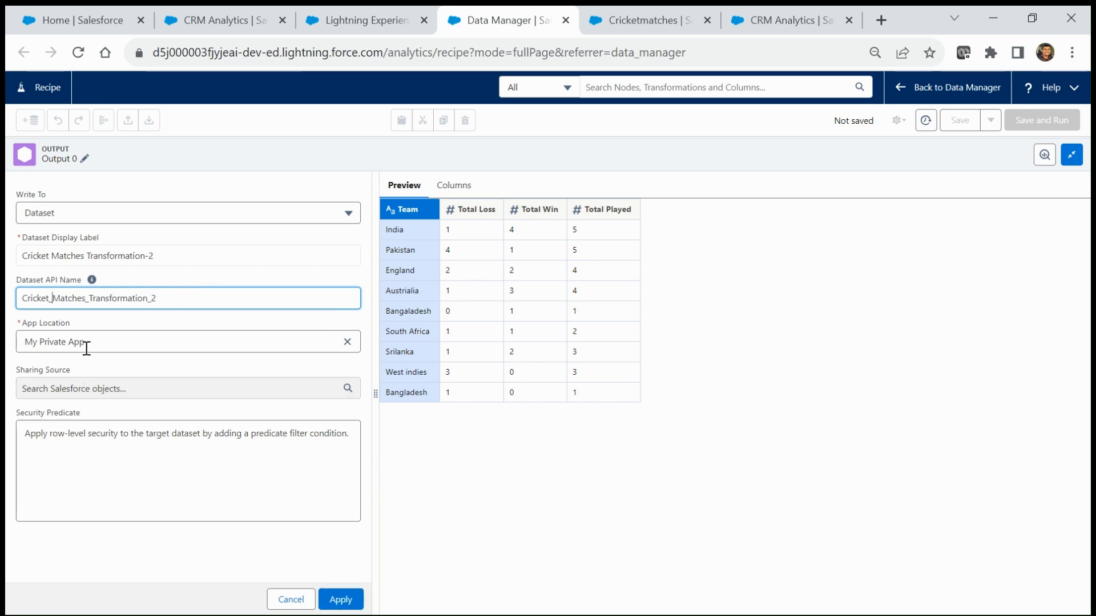
pyautogui.click(105, 337)
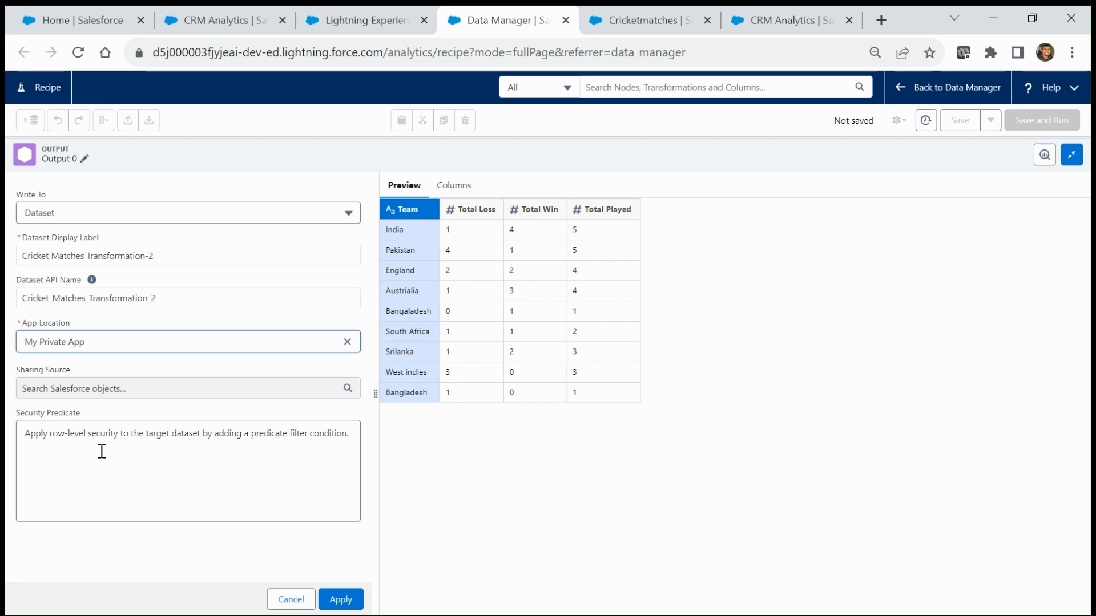
pyautogui.click(341, 599)
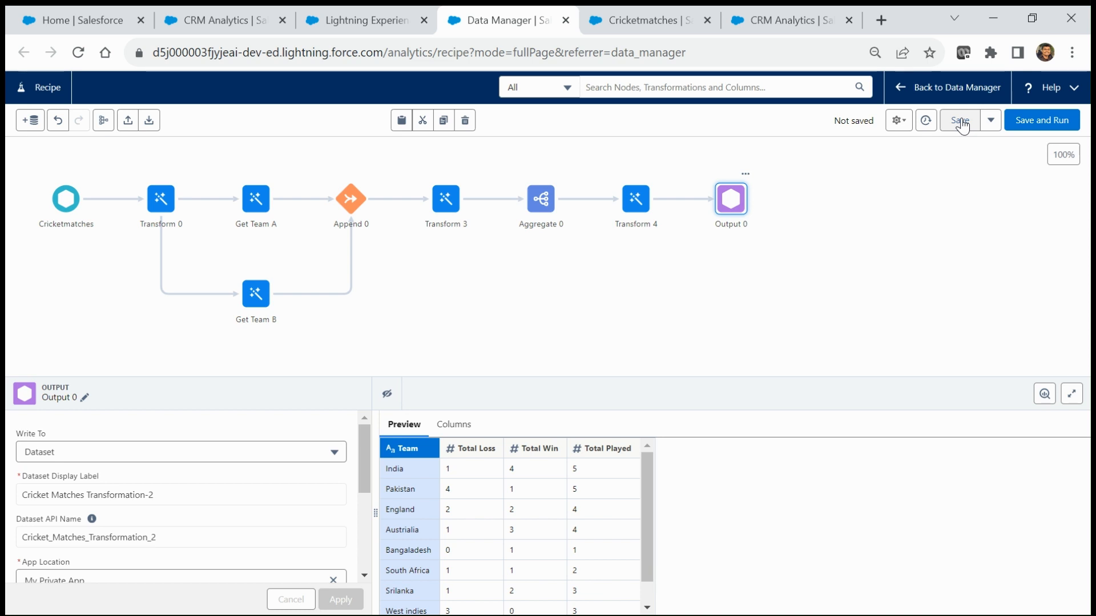
# Step: Save the recipe as 'Cricket Matches Transformation-2' and run it
pyautogui.click(1040, 122)
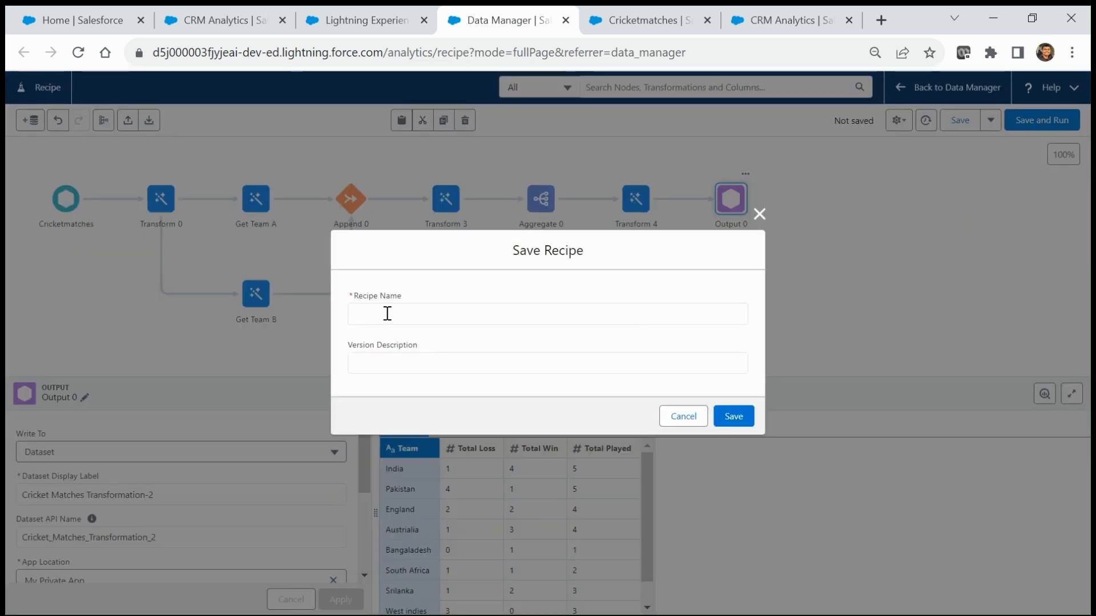
pyautogui.click(759, 214)
pyautogui.moveTo(169, 496); pyautogui.dragTo(9, 483)
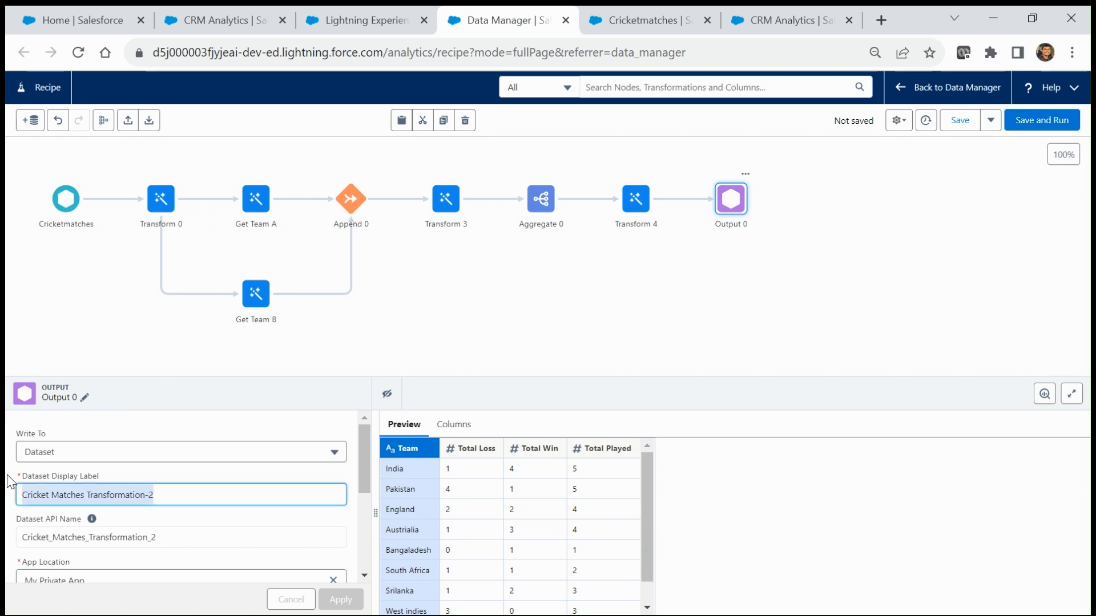
pyautogui.click(1042, 120)
pyautogui.click(394, 313)
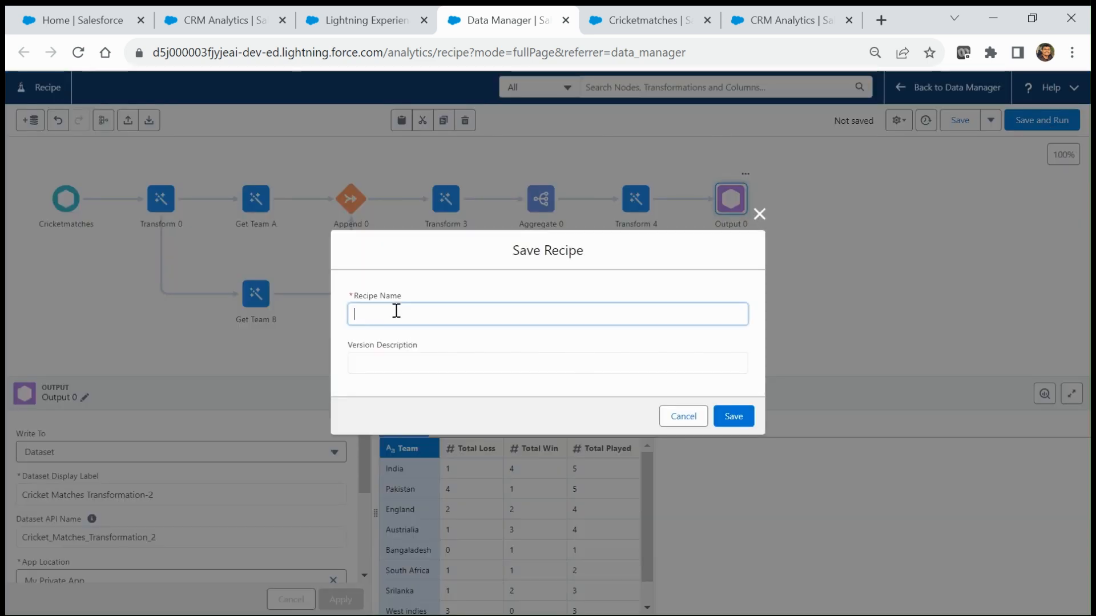
pyautogui.hotkey('ctrl', 'v')
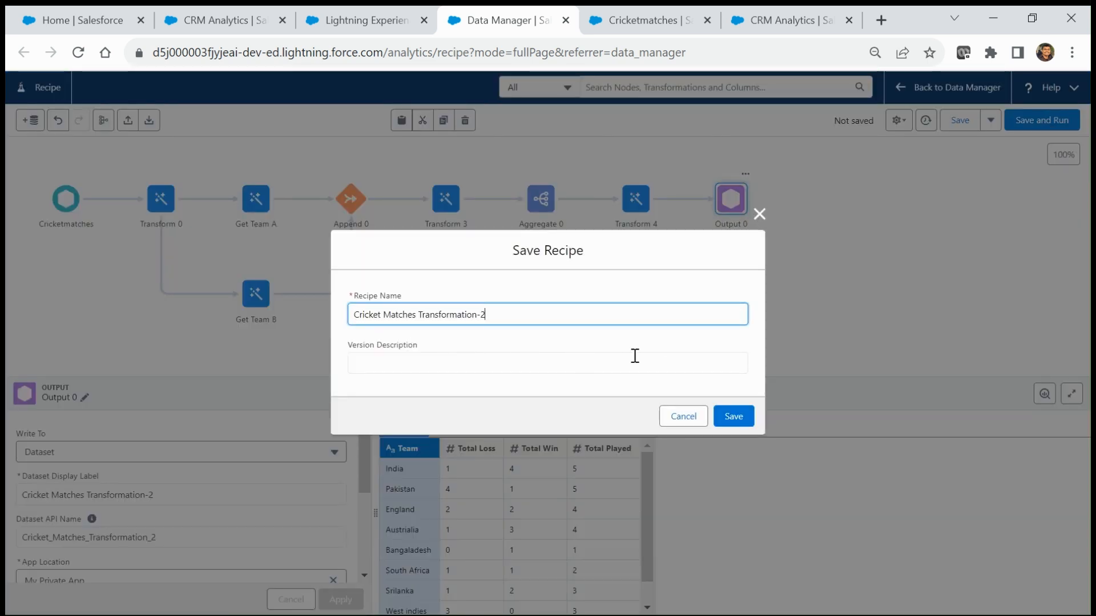
pyautogui.click(733, 418)
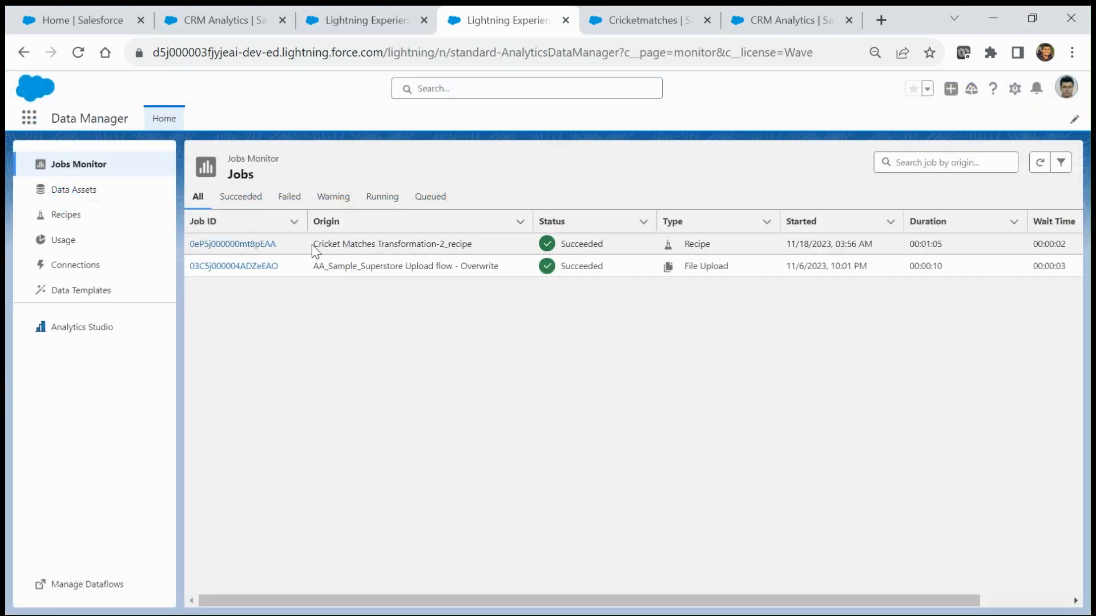
# Step: Verify the Cricket Matches Transformation-2_recipe job shows Succeeded in the Jobs Monitor
pyautogui.moveTo(317, 243); pyautogui.dragTo(477, 252)
pyautogui.click(478, 253)
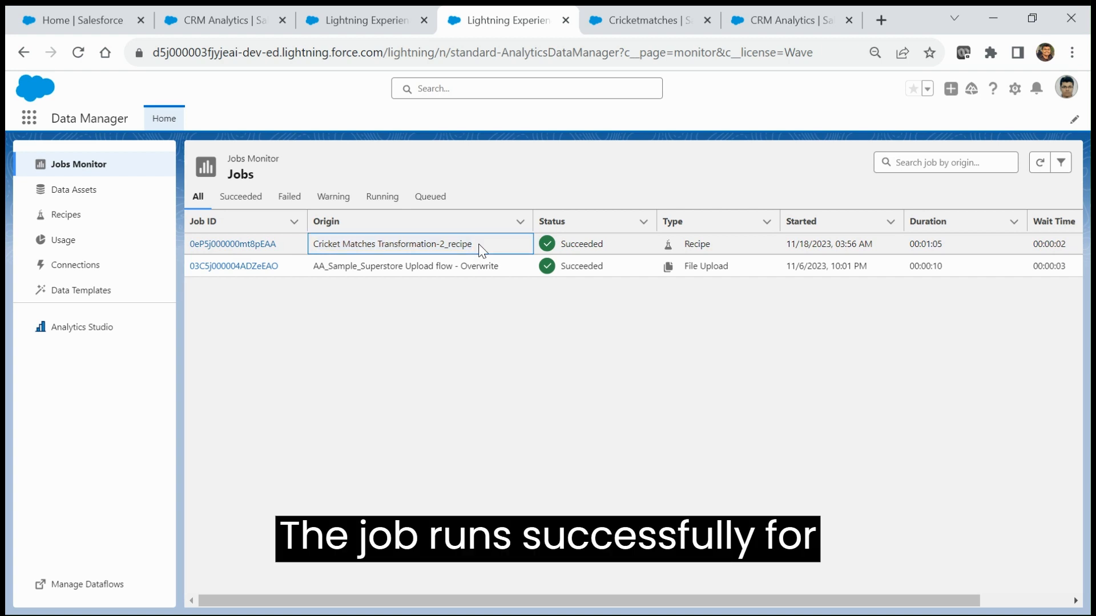
pyautogui.moveTo(479, 247); pyautogui.dragTo(319, 244)
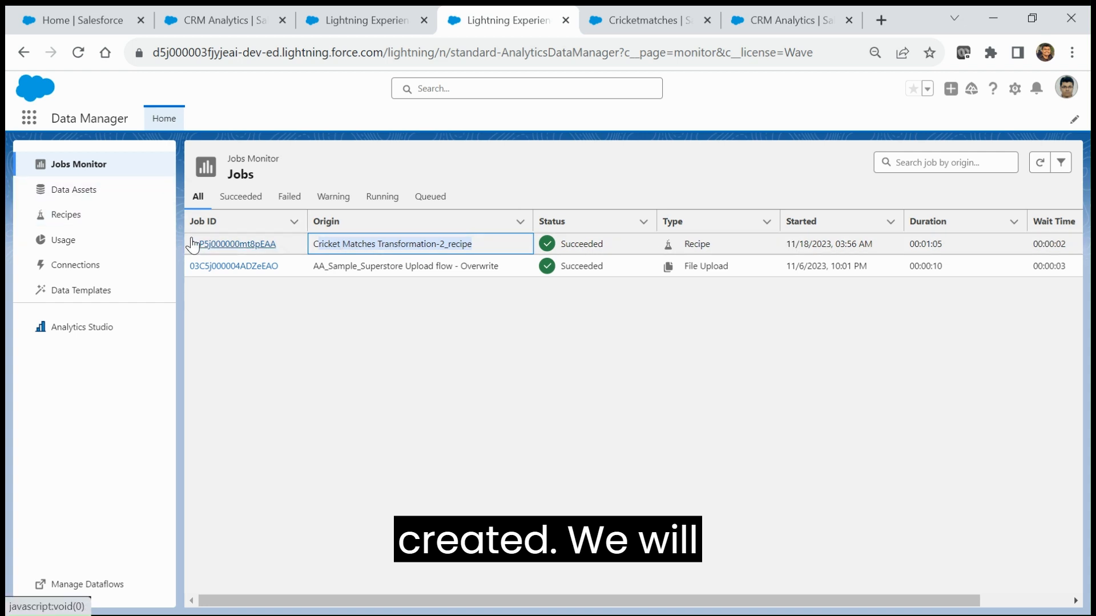
pyautogui.click(68, 193)
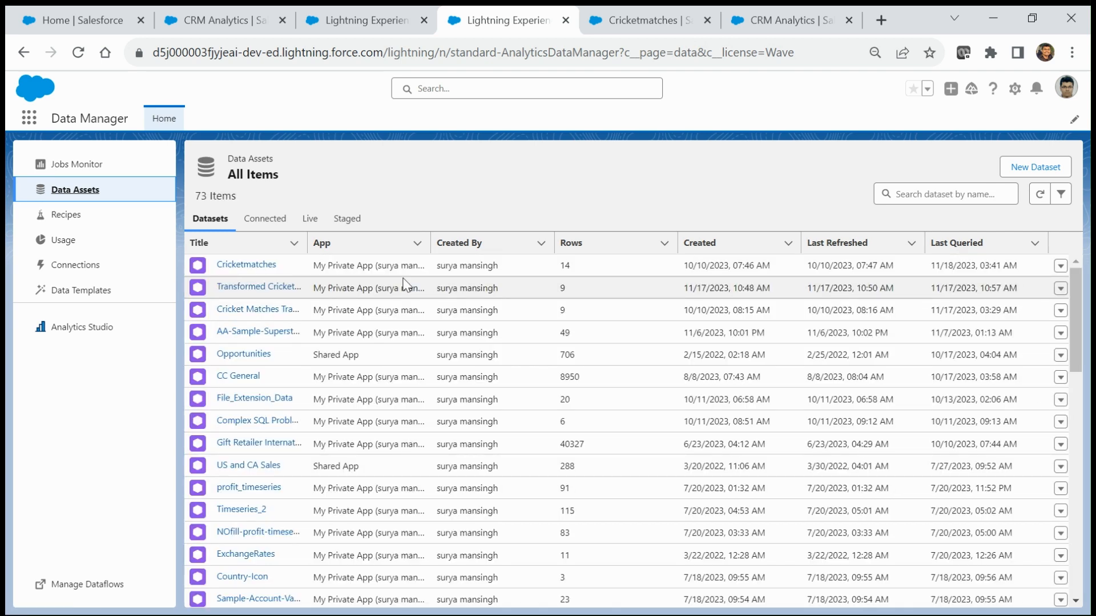
# Step: Sort data assets newest first and open Cricket Matches Transformation-2 in a new lens
pyautogui.click(734, 246)
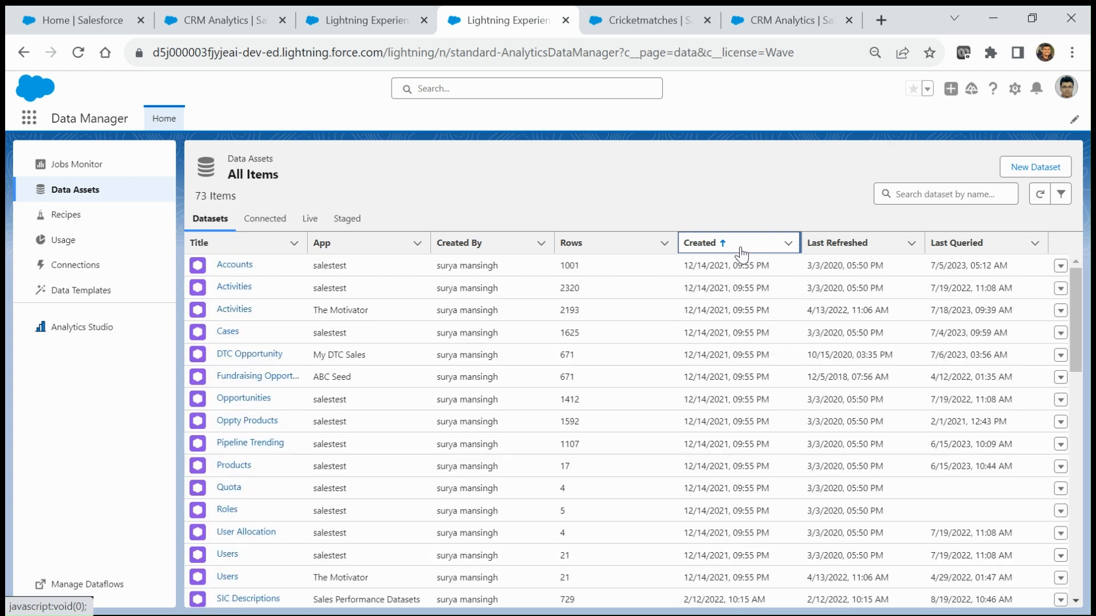
pyautogui.click(742, 251)
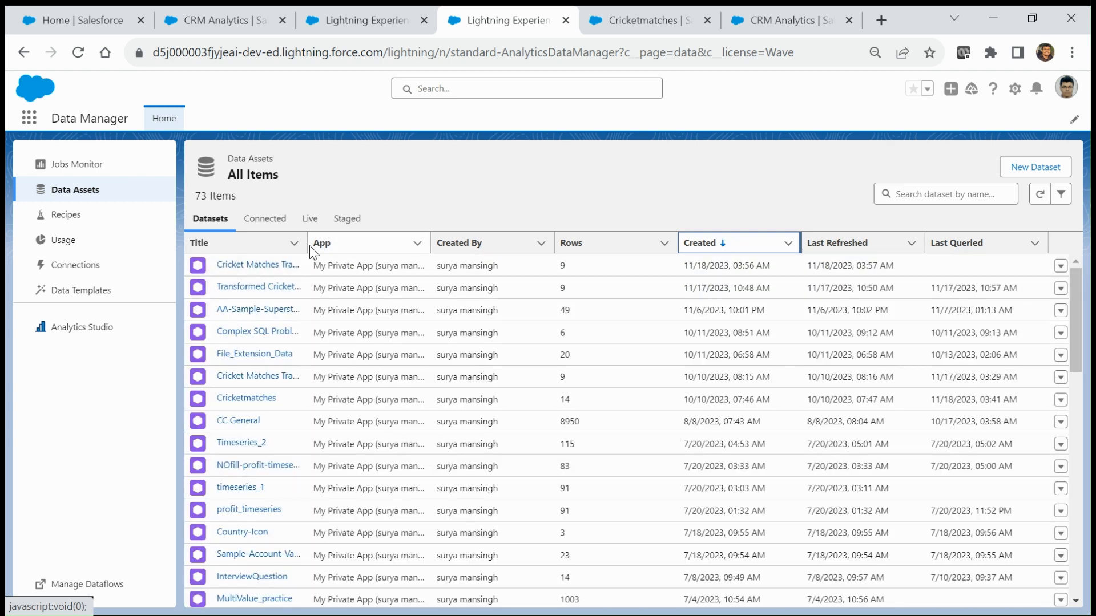
pyautogui.moveTo(306, 241); pyautogui.dragTo(410, 240)
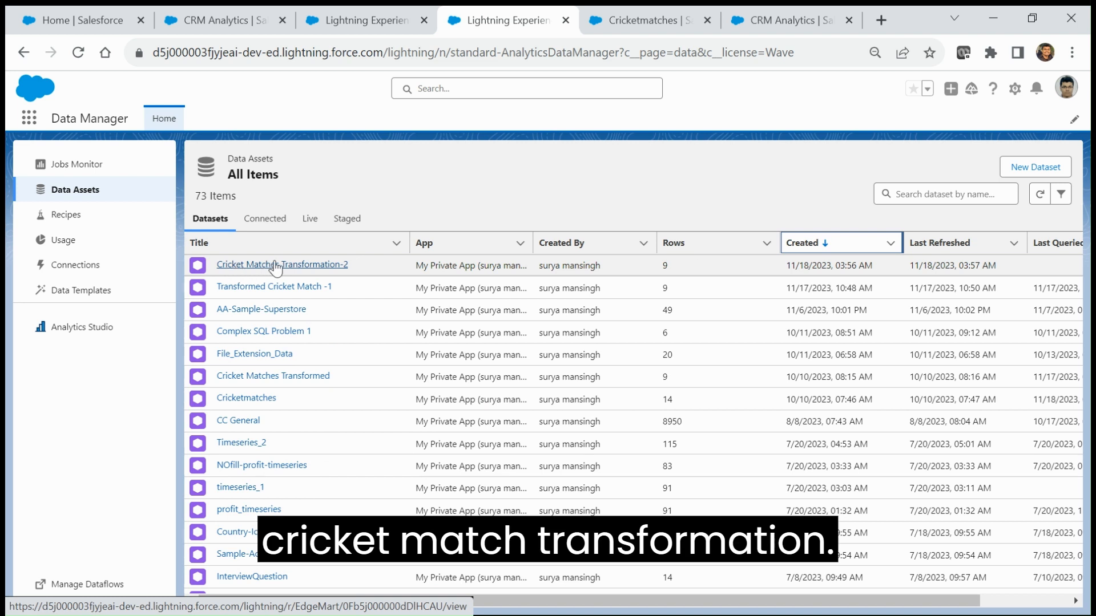
pyautogui.click(313, 266)
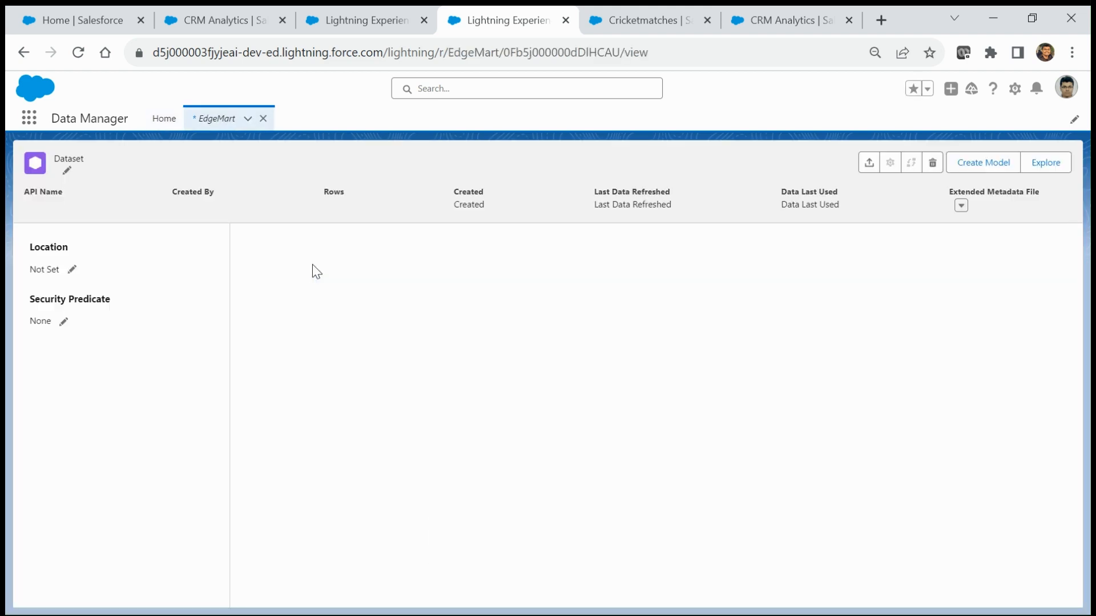
pyautogui.click(1053, 165)
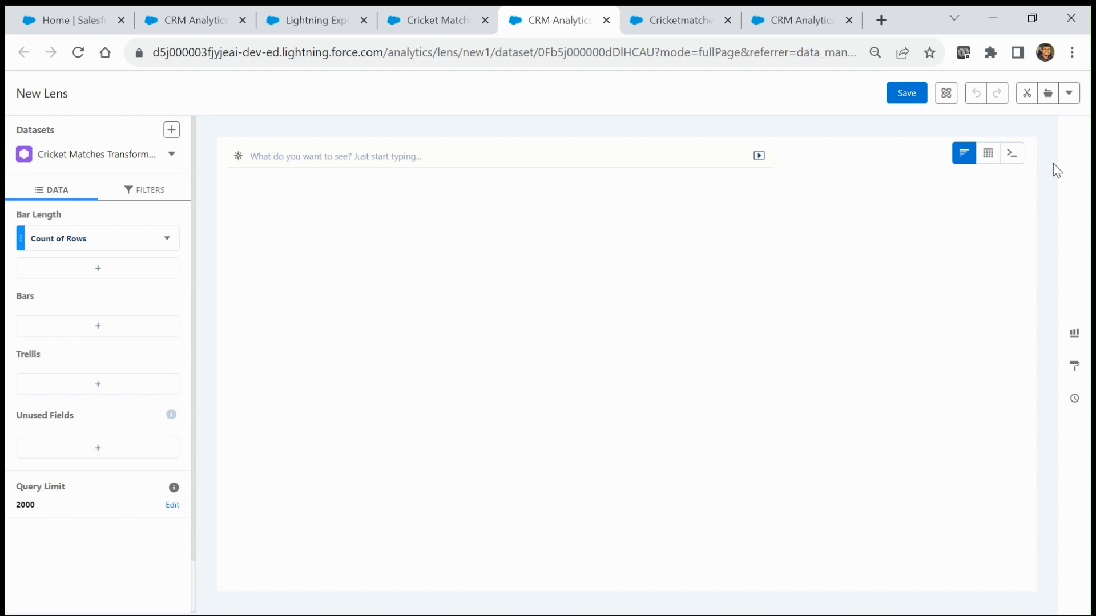
# Step: Show the dataset as a values table and check India's 5 played, 1 loss, 4 wins
pyautogui.click(990, 160)
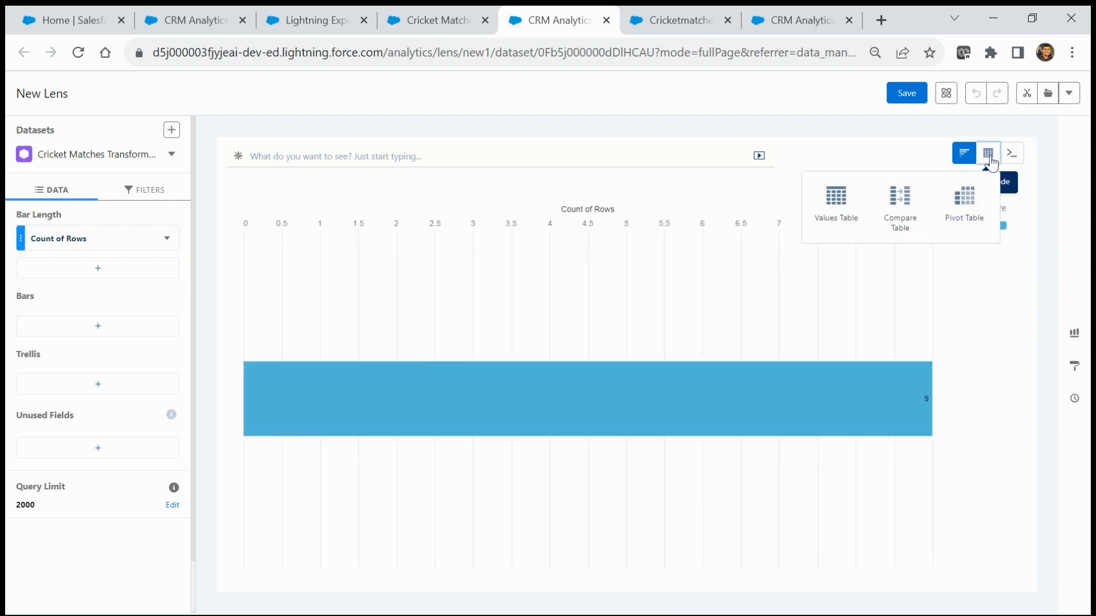
pyautogui.click(834, 209)
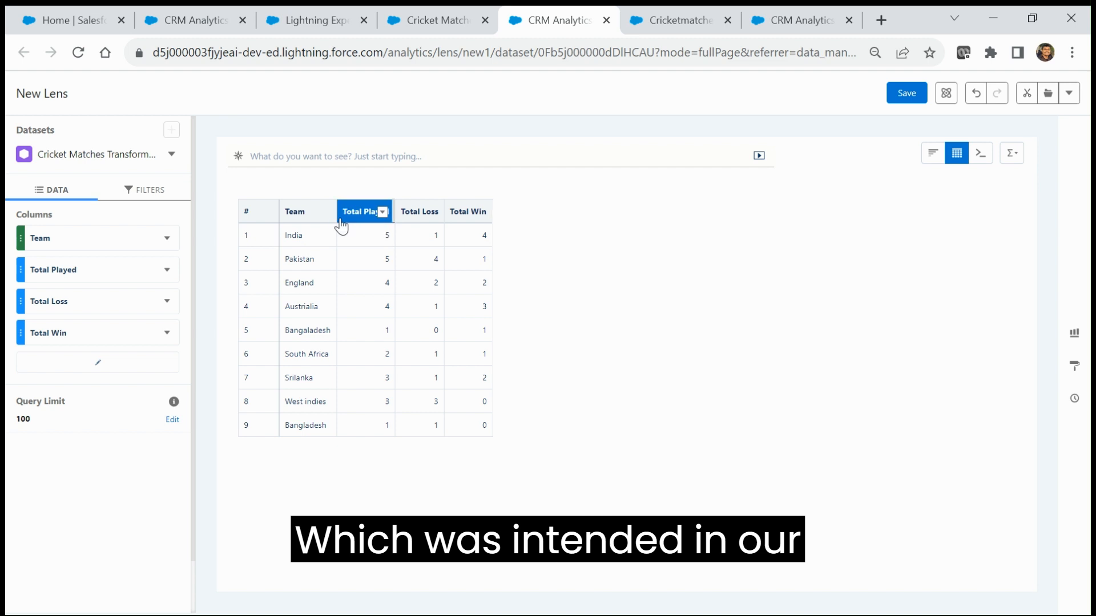
pyautogui.click(370, 237)
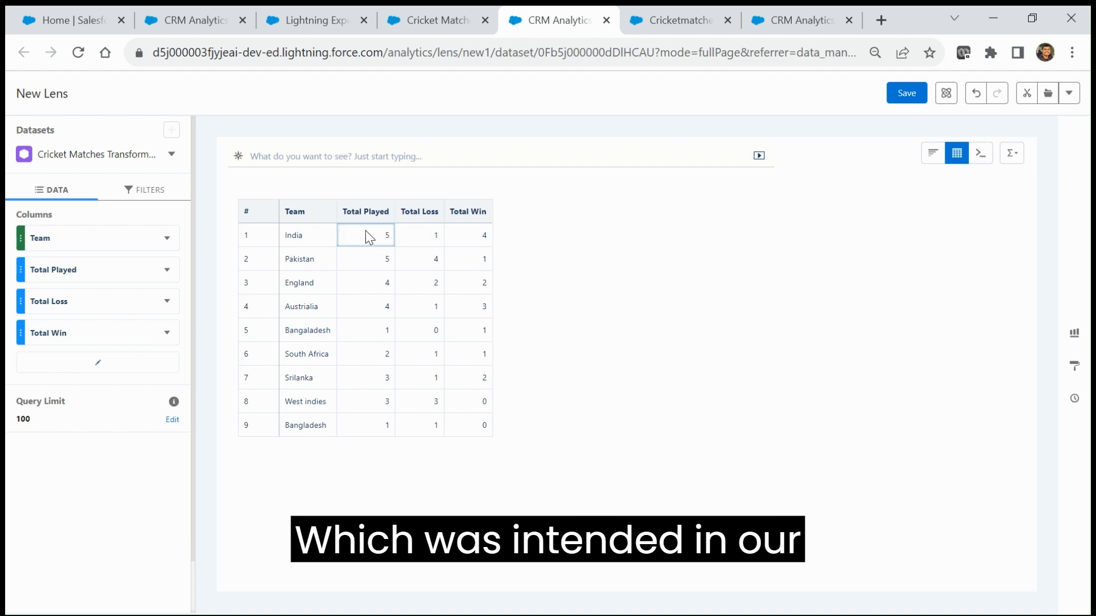
pyautogui.click(419, 238)
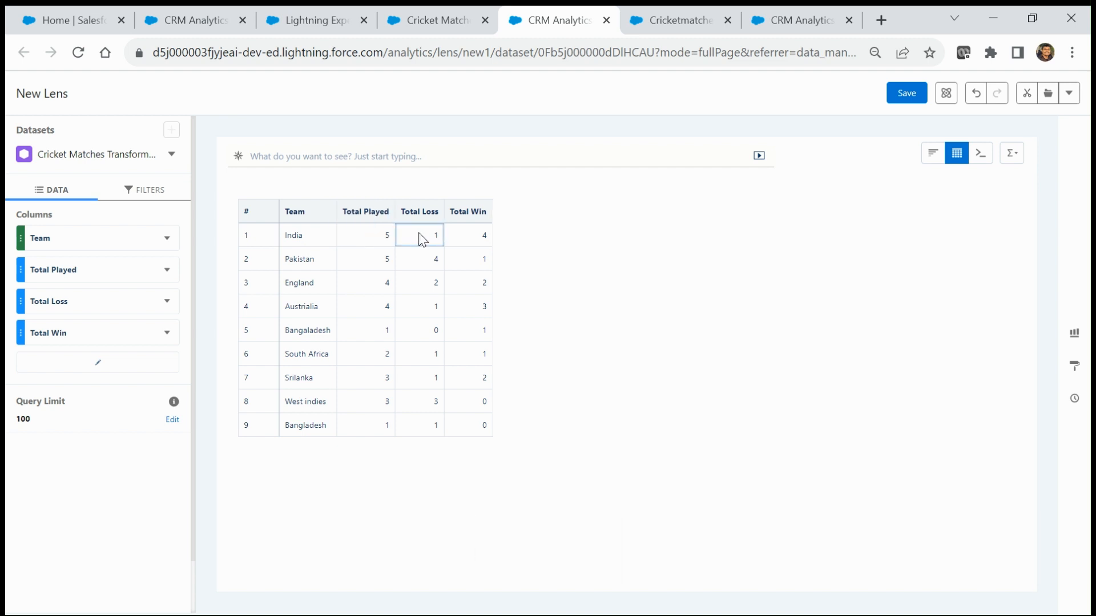
pyautogui.click(487, 432)
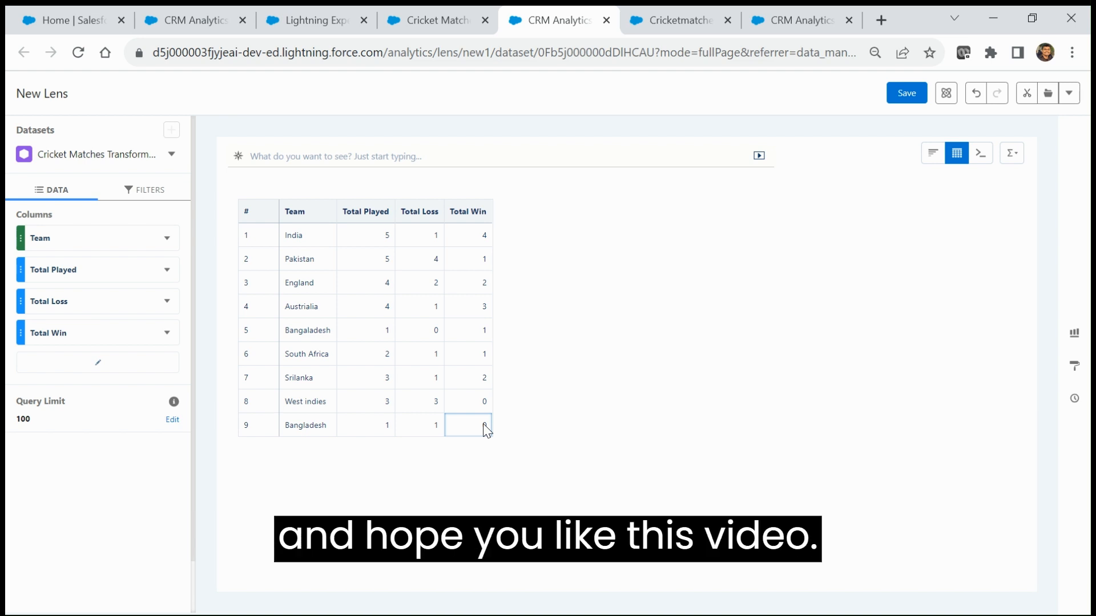
pyautogui.click(403, 237)
pyautogui.click(368, 235)
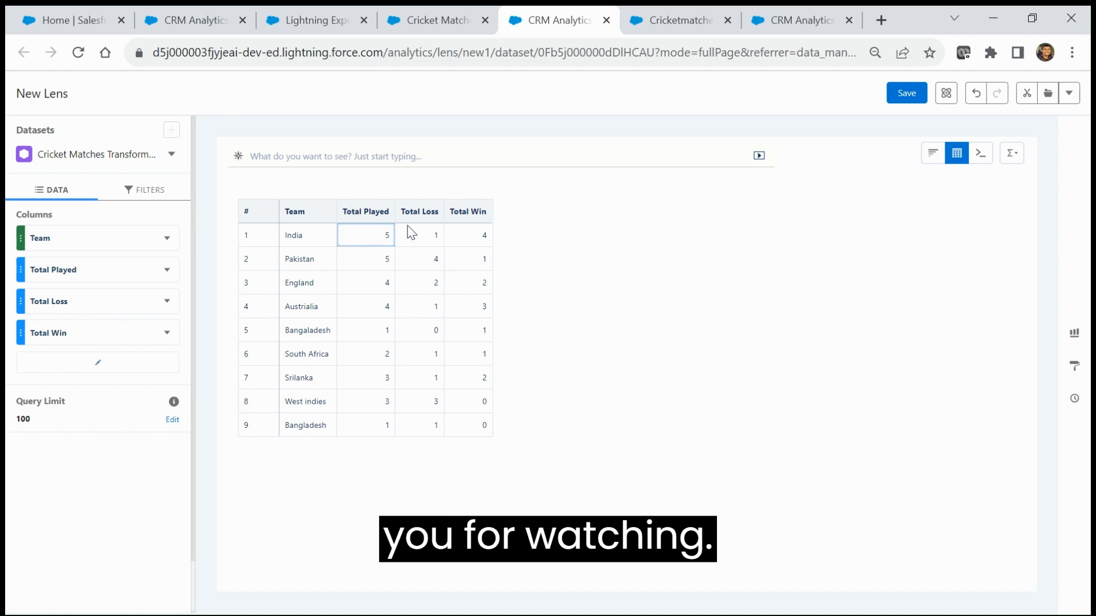